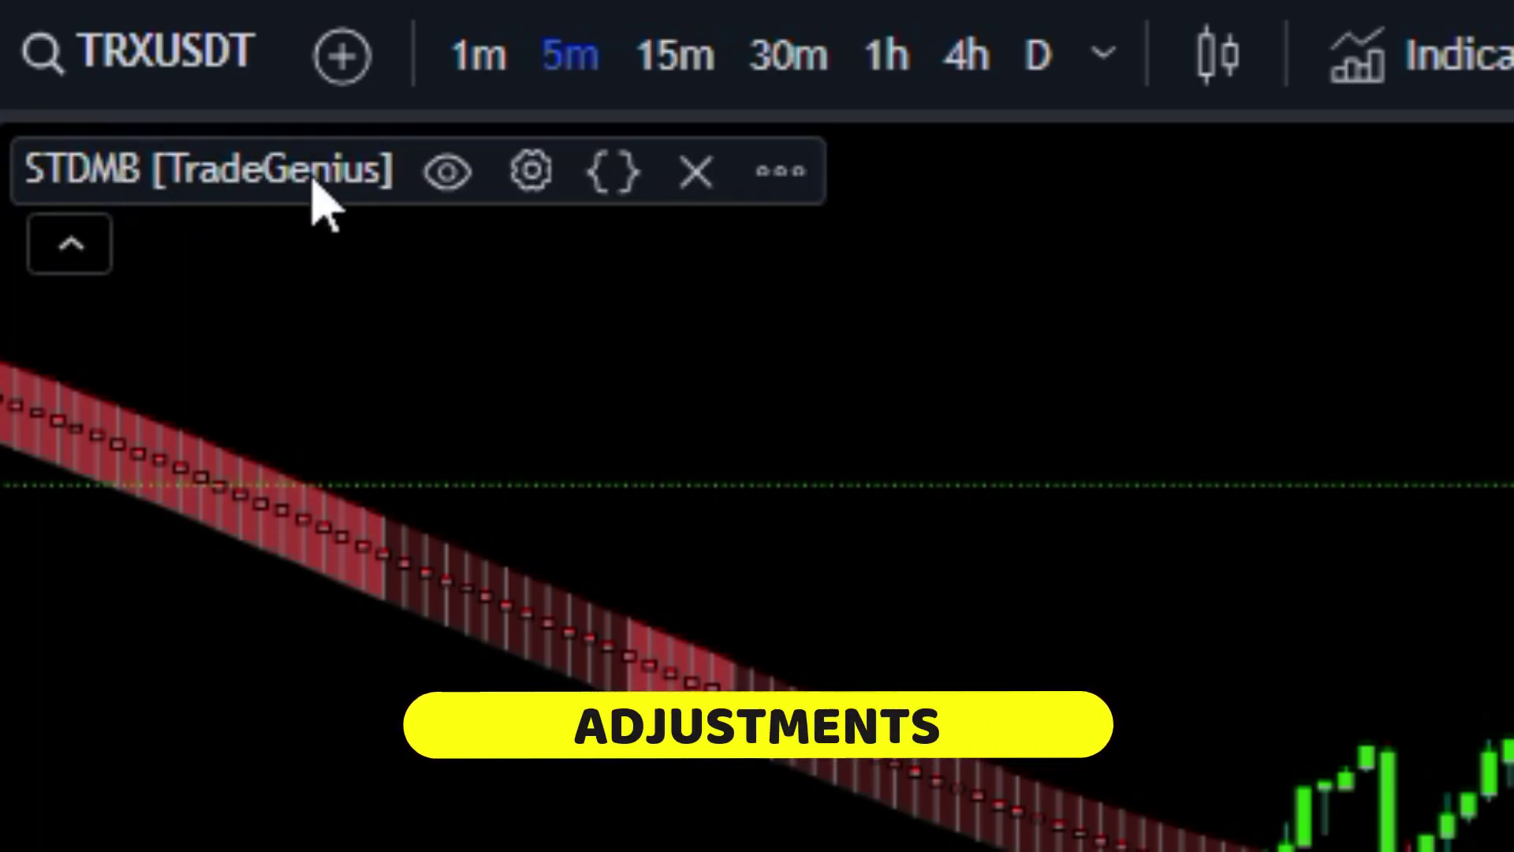
Open the STDMB [TradeGenius] indicator's settings and choose Kaufman for Heiken-Ashi Better Smoothing
left_click(531, 170)
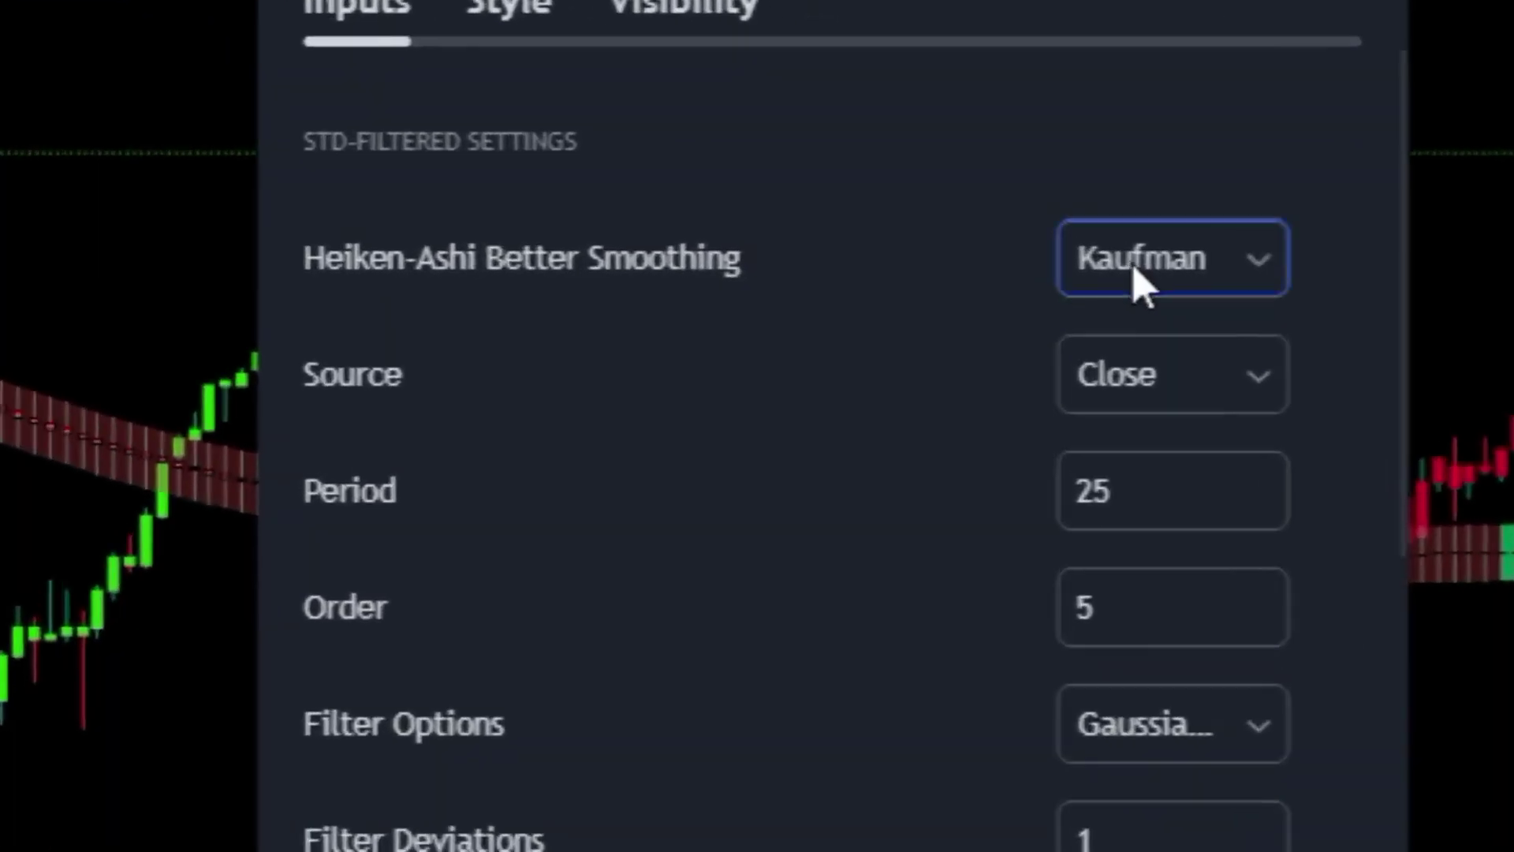
left_click(1135, 270)
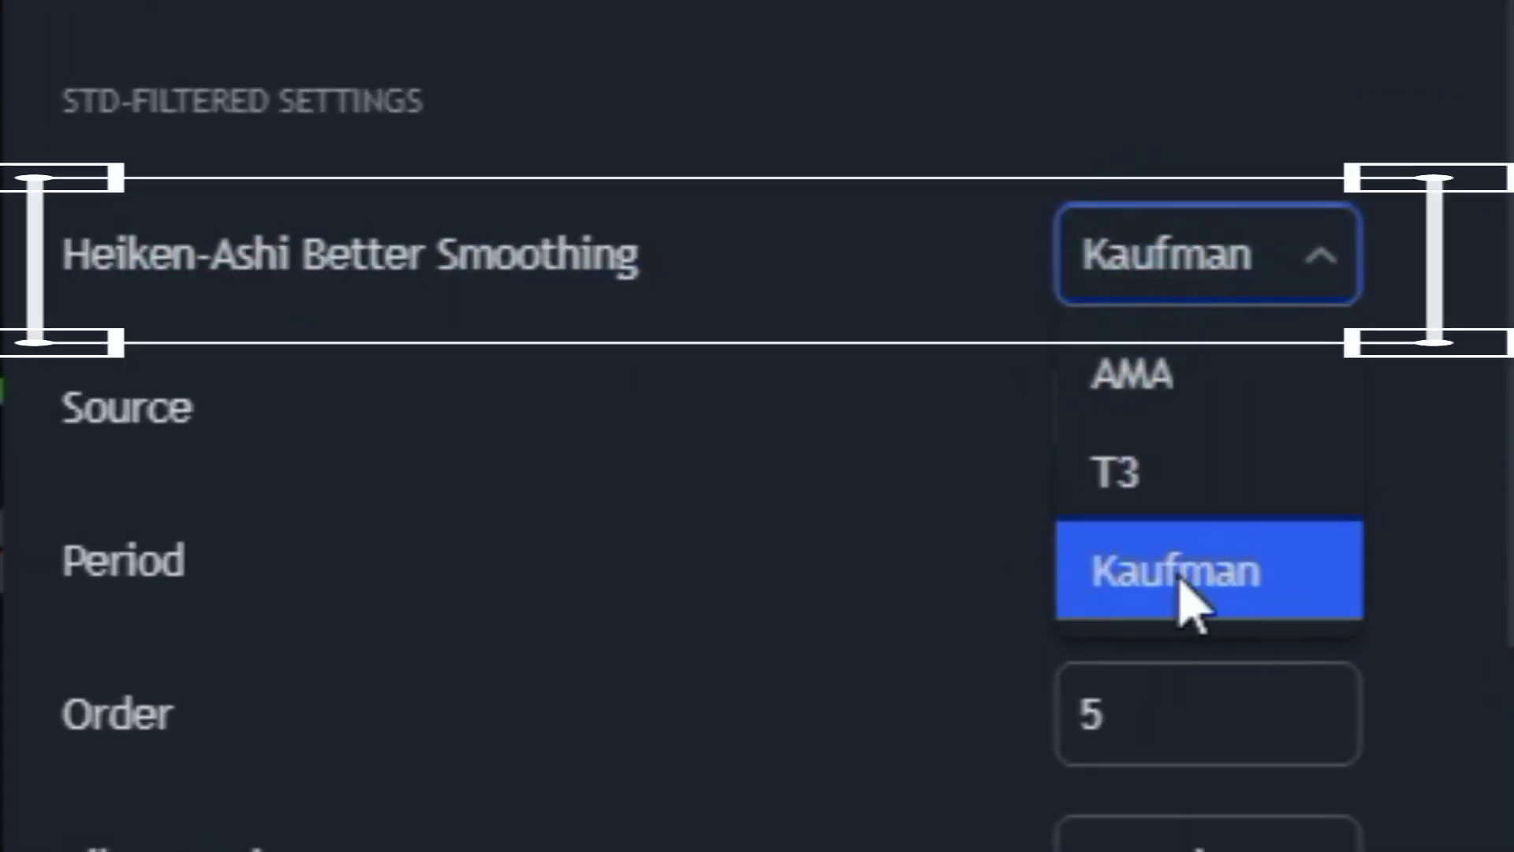
left_click(1269, 582)
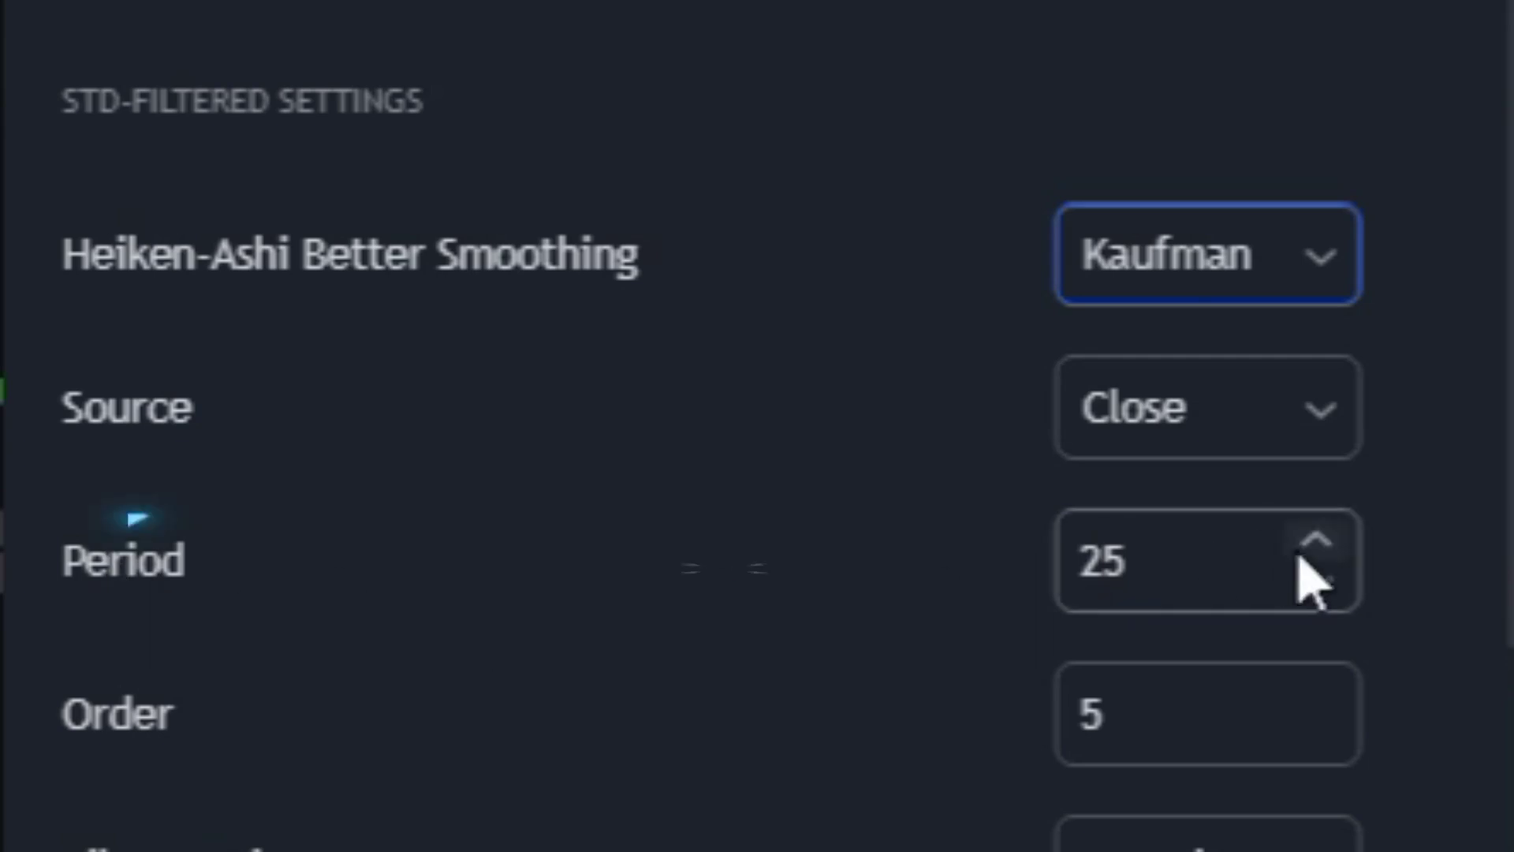
Set the STD-filtered Period to 45 and the Order to 1
left_click(1333, 543)
left_click(1333, 543)
left_click(1333, 542)
left_click(1333, 543)
left_click(1333, 542)
left_click(1334, 544)
double_click(1334, 544)
double_click(1334, 545)
left_click_drag(1338, 568, 1346, 558)
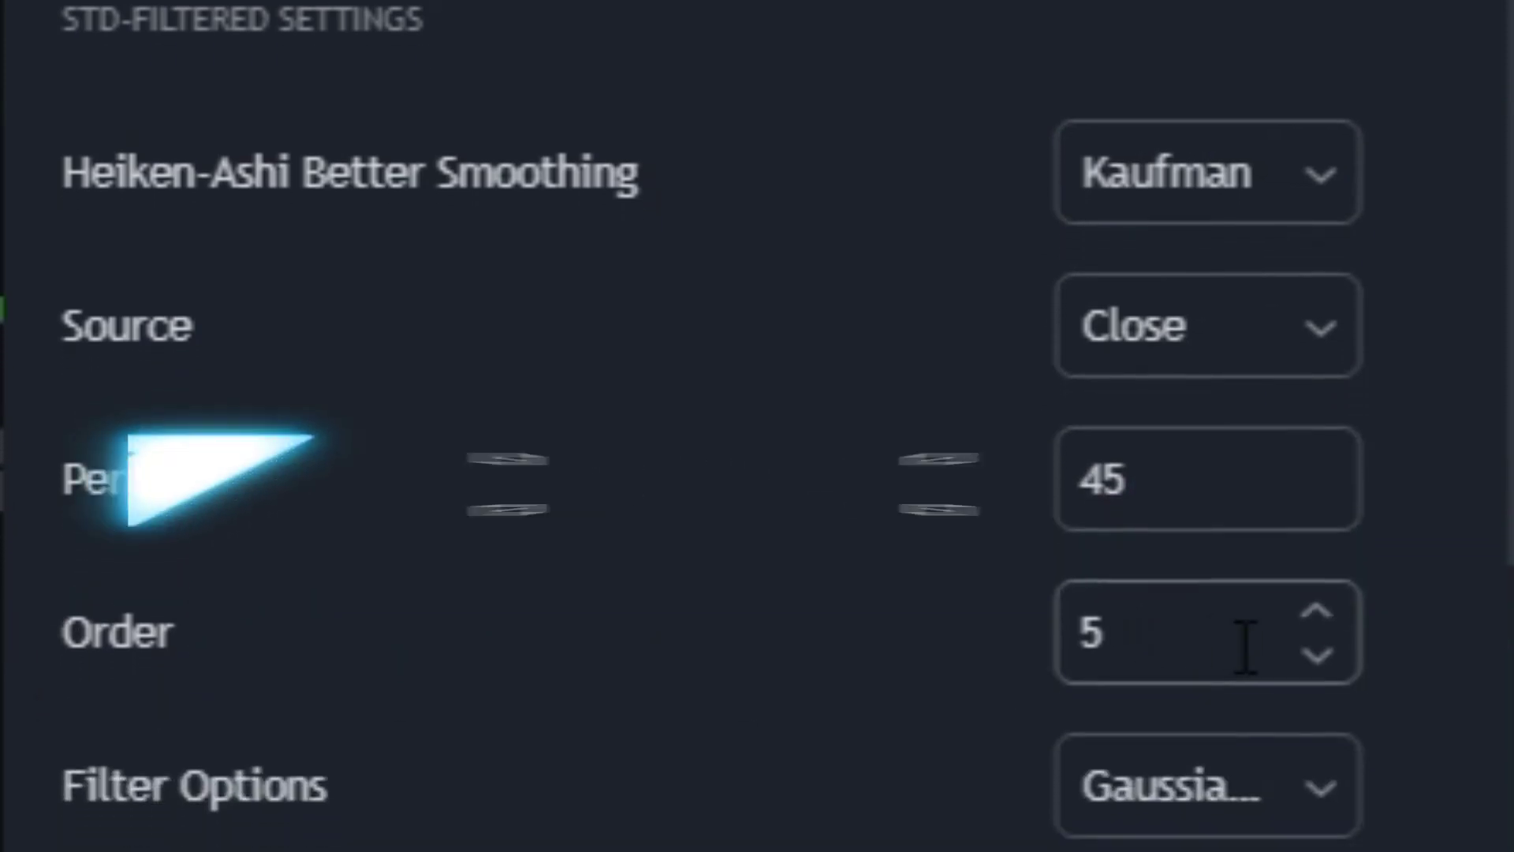
left_click_drag(1319, 657, 1321, 658)
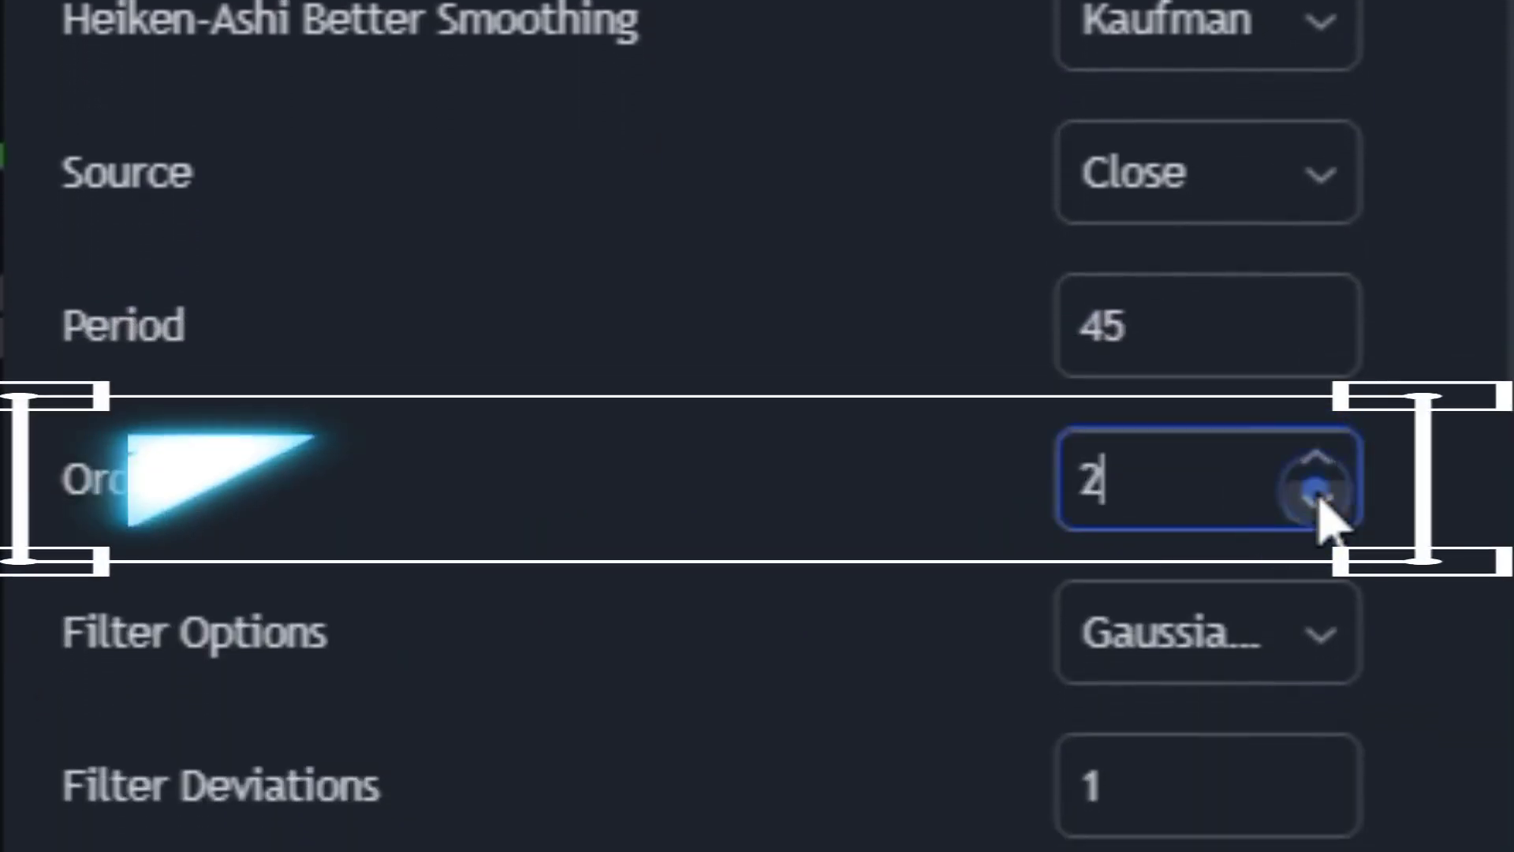
left_click_drag(1318, 499, 1317, 498)
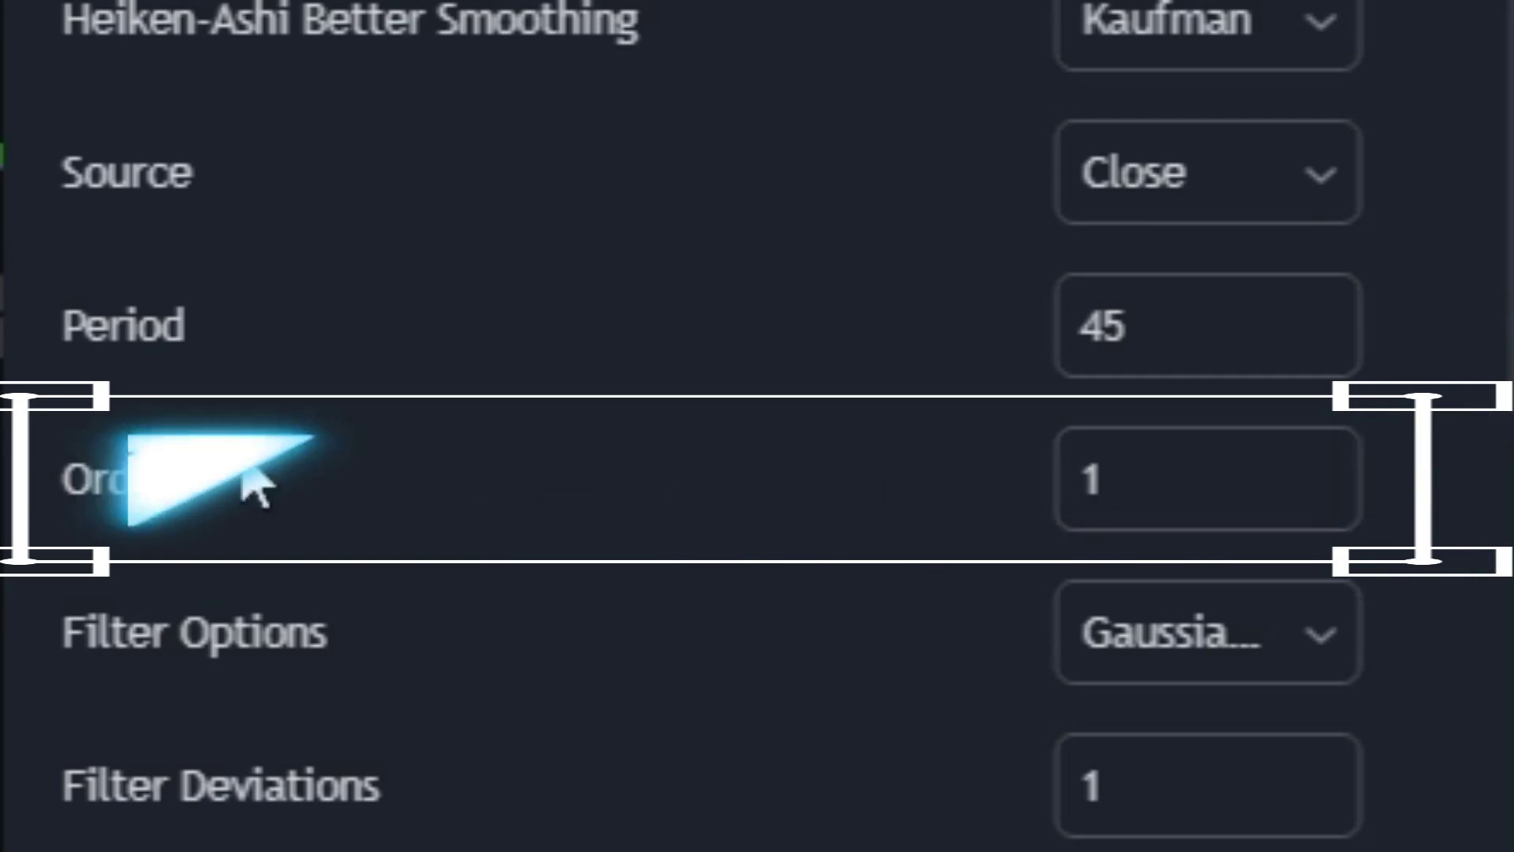
Choose Gaussian Filter under Filter Options and set Filter Deviations to 3
left_click(1124, 314)
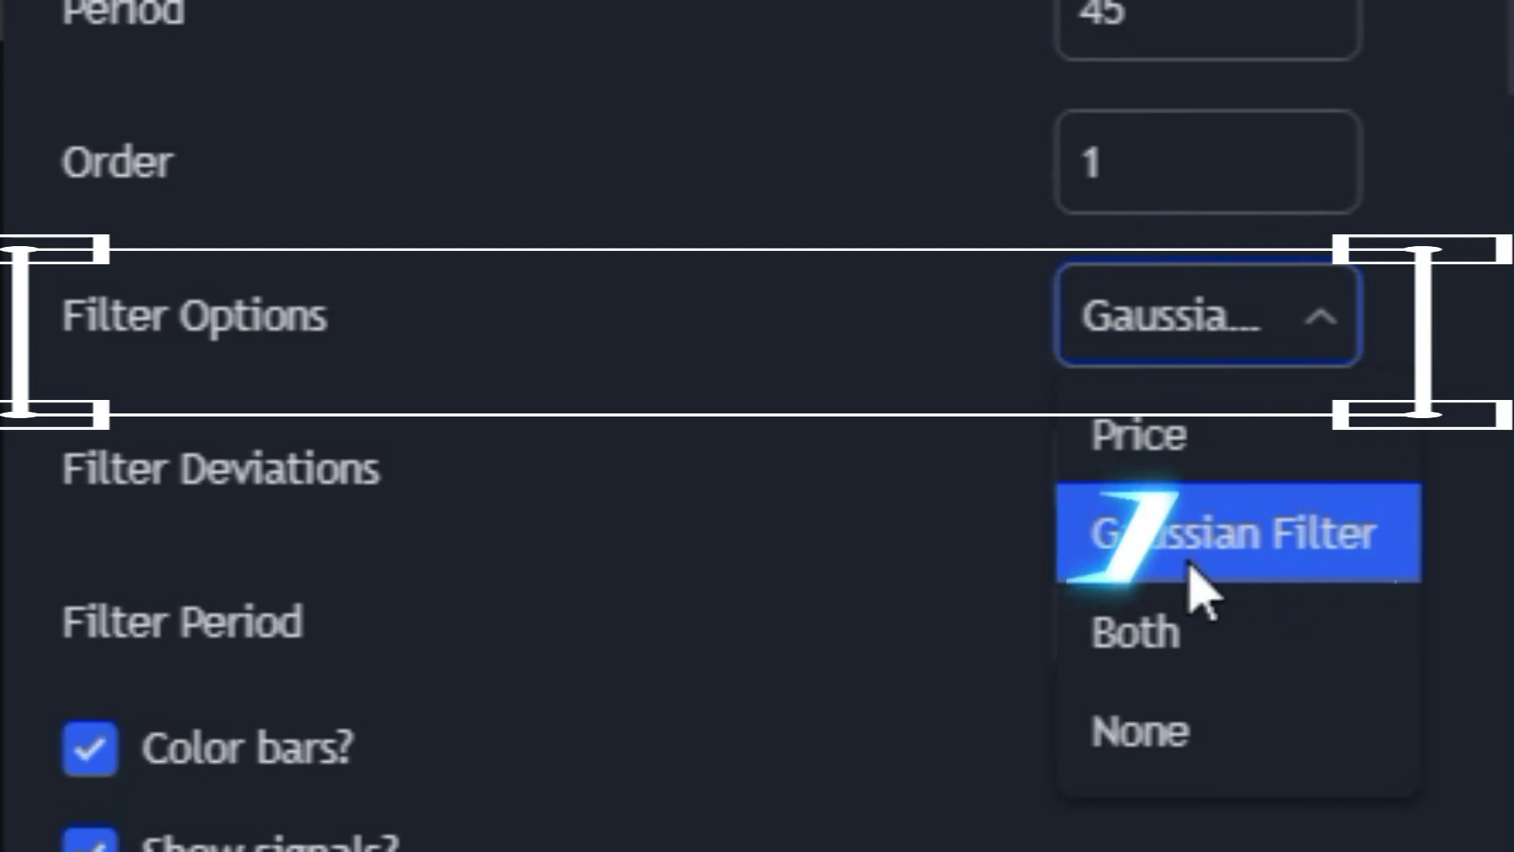
left_click(1206, 525)
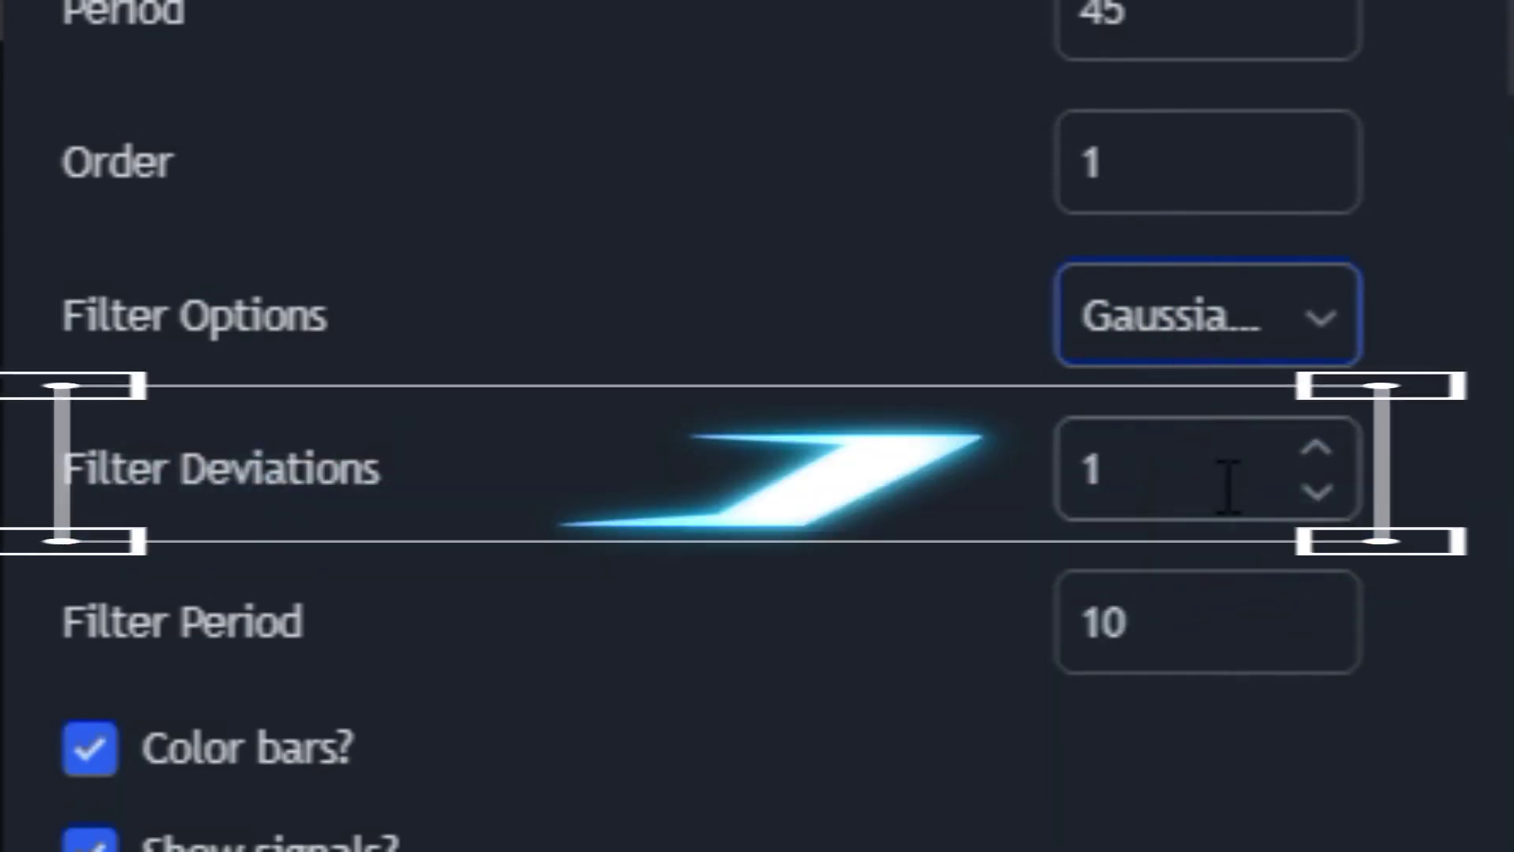
left_click(1331, 447)
left_click(1325, 450)
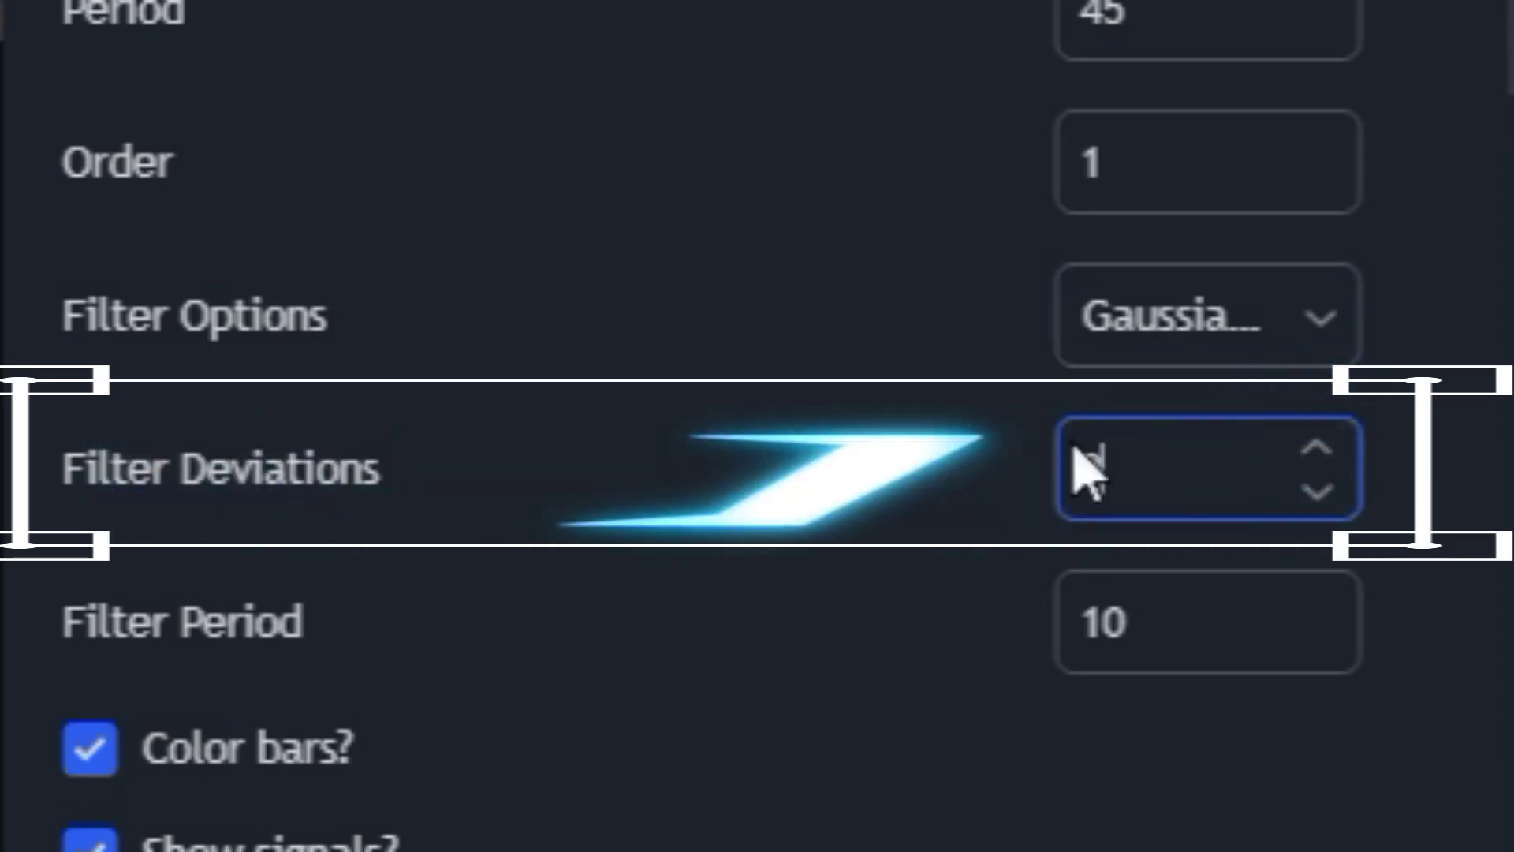
Set the Filter Period to 15
left_click(1314, 605)
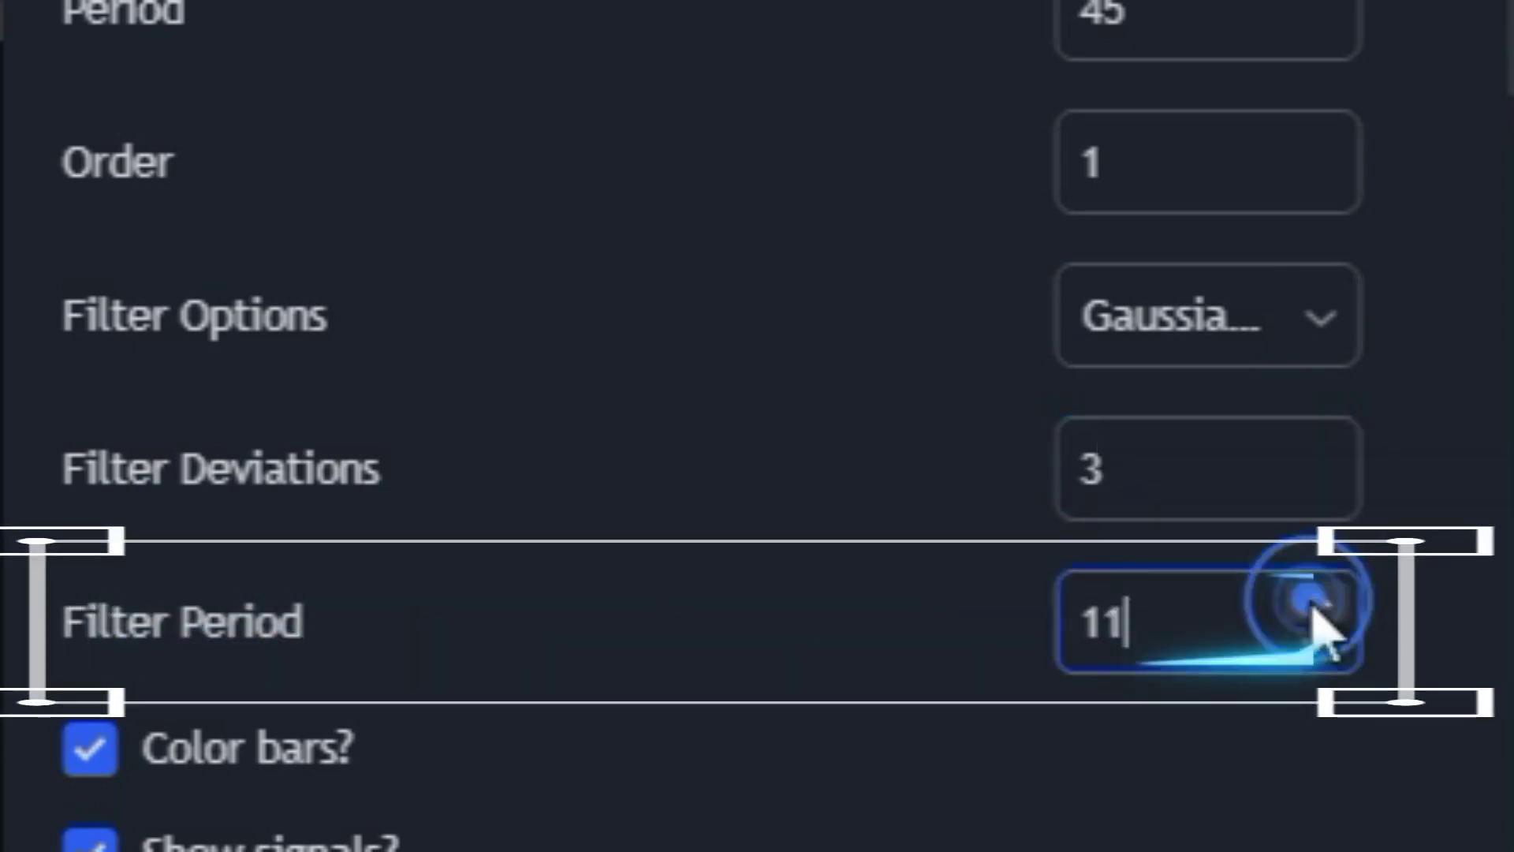
left_click(1314, 604)
left_click(1315, 604)
left_click(1314, 605)
left_click(1309, 604)
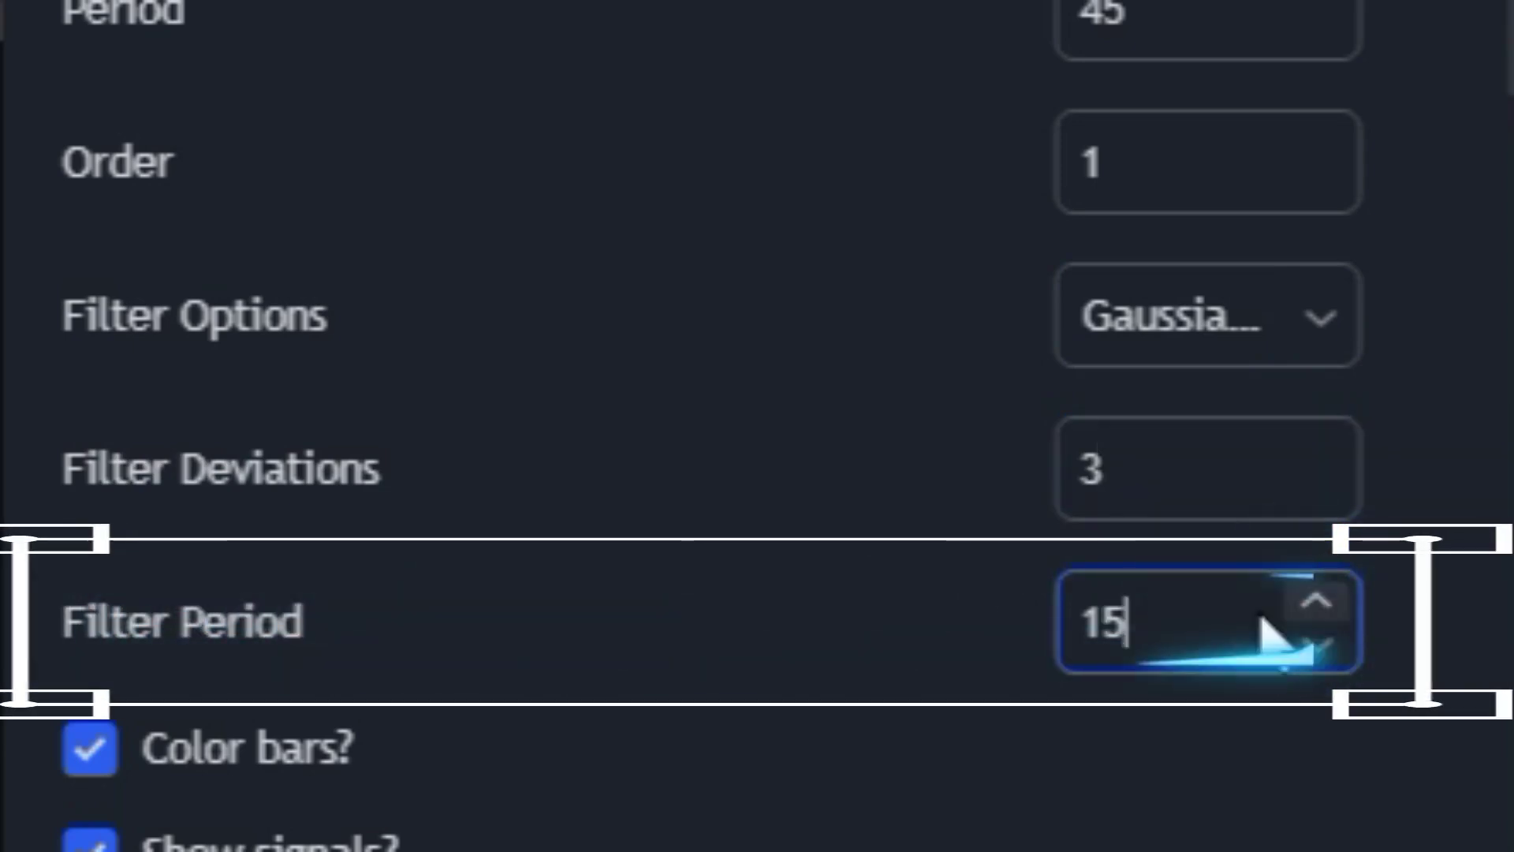
left_click(269, 607)
Set the Period in the Market Bias settings to 200
scroll(698, 575, "down", 6)
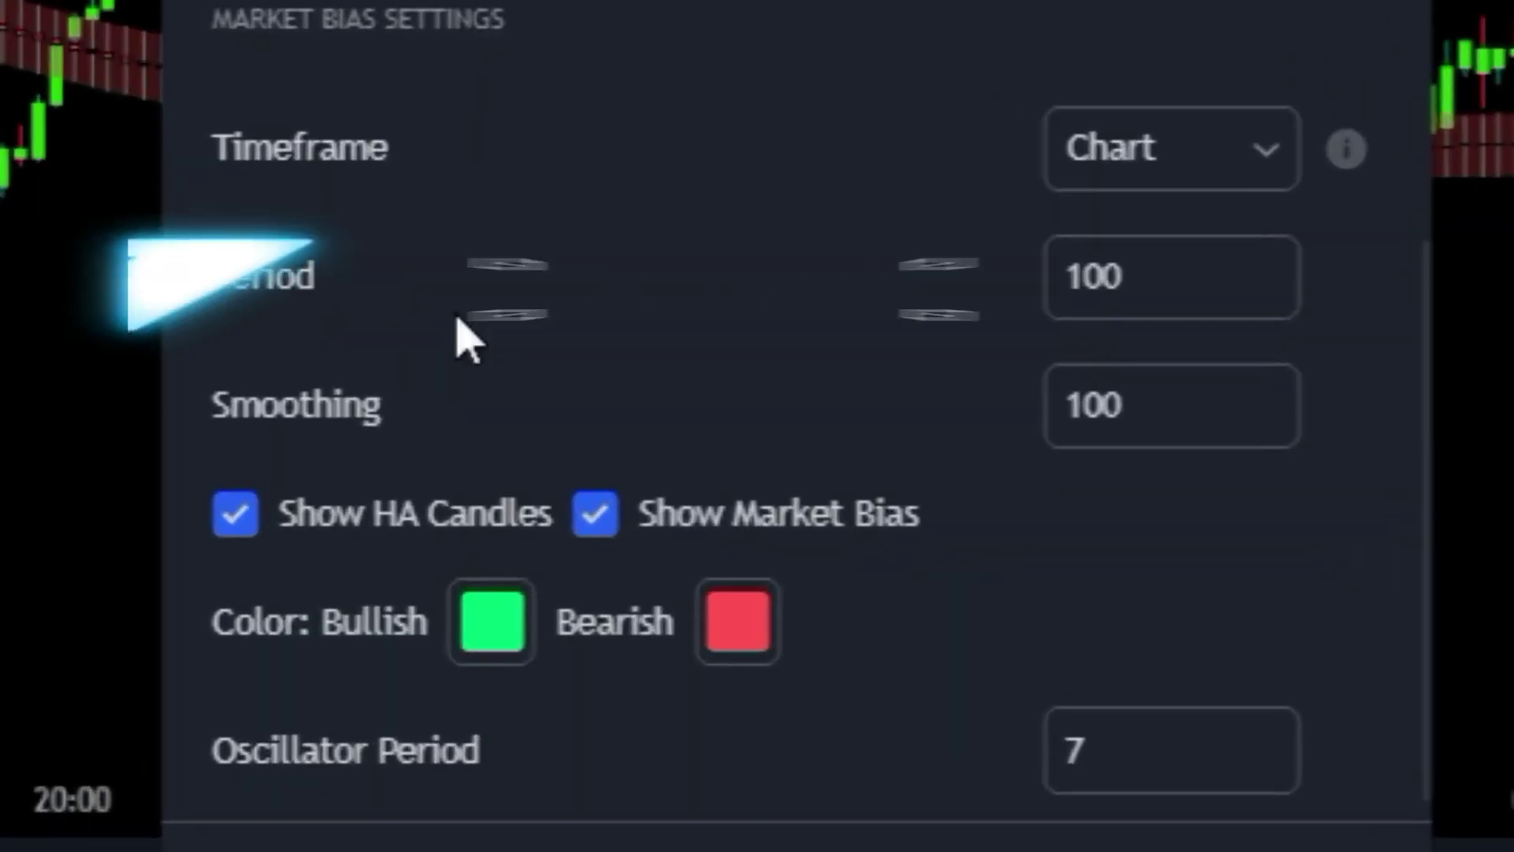
double_click(1103, 492)
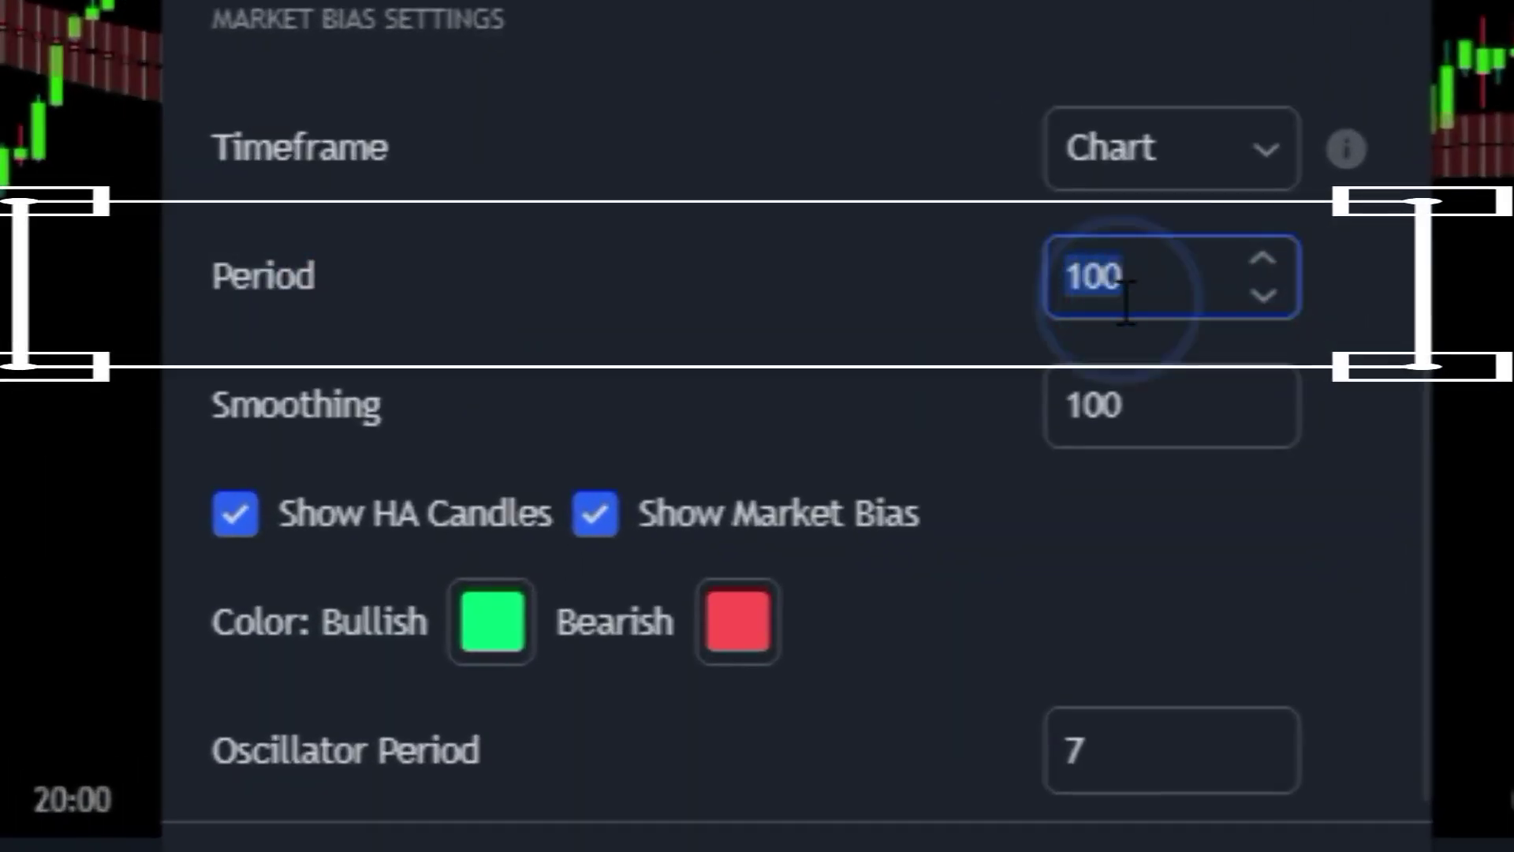
type("200")
left_click(565, 315)
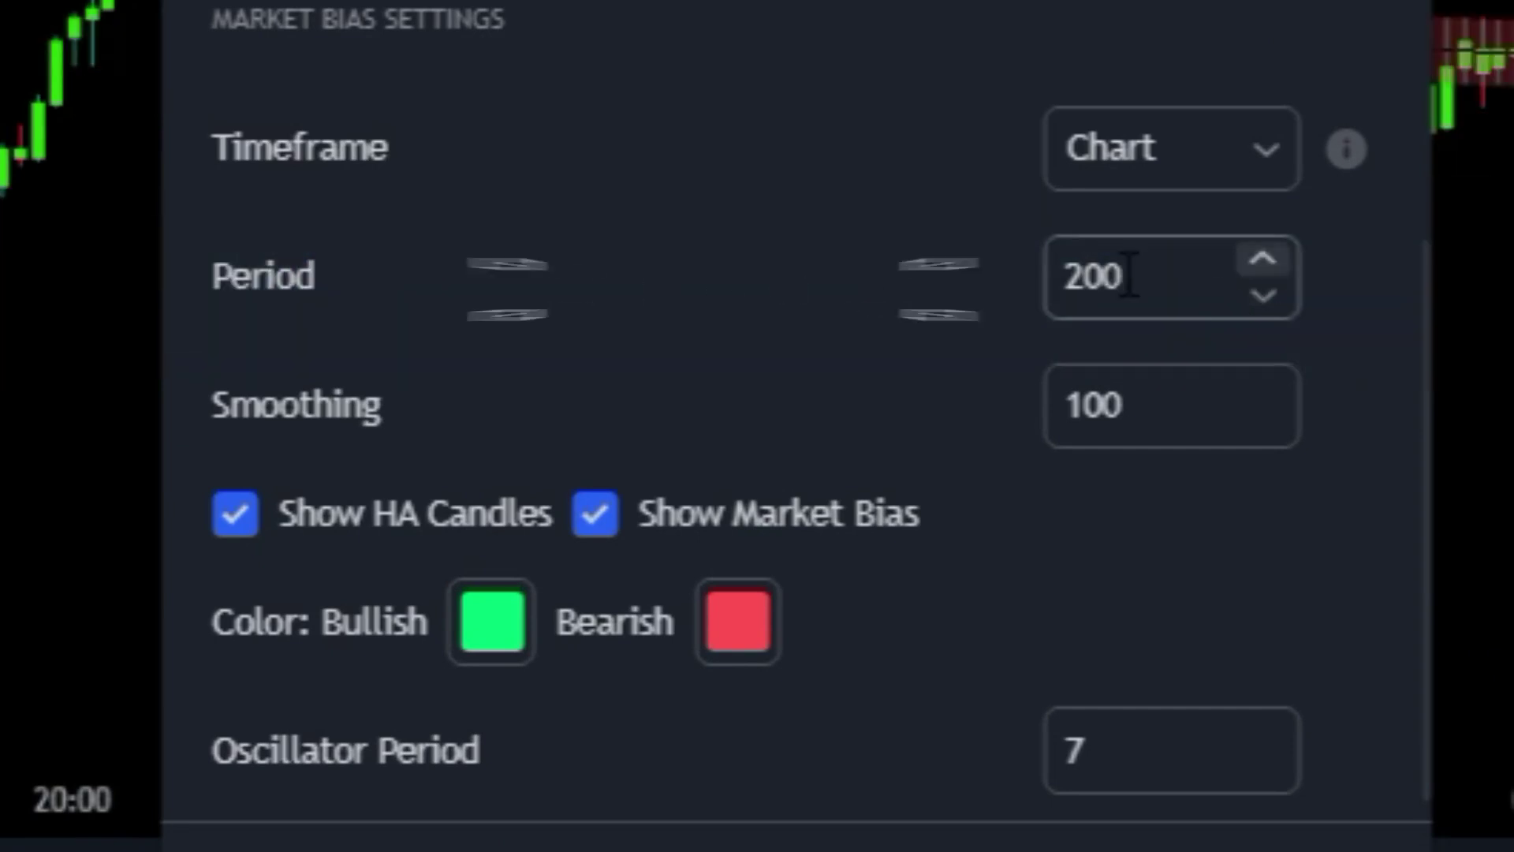
Turn off Show HA Candles, change the Bearish colour to bright red, and open the indicator's style settings
left_click(251, 521)
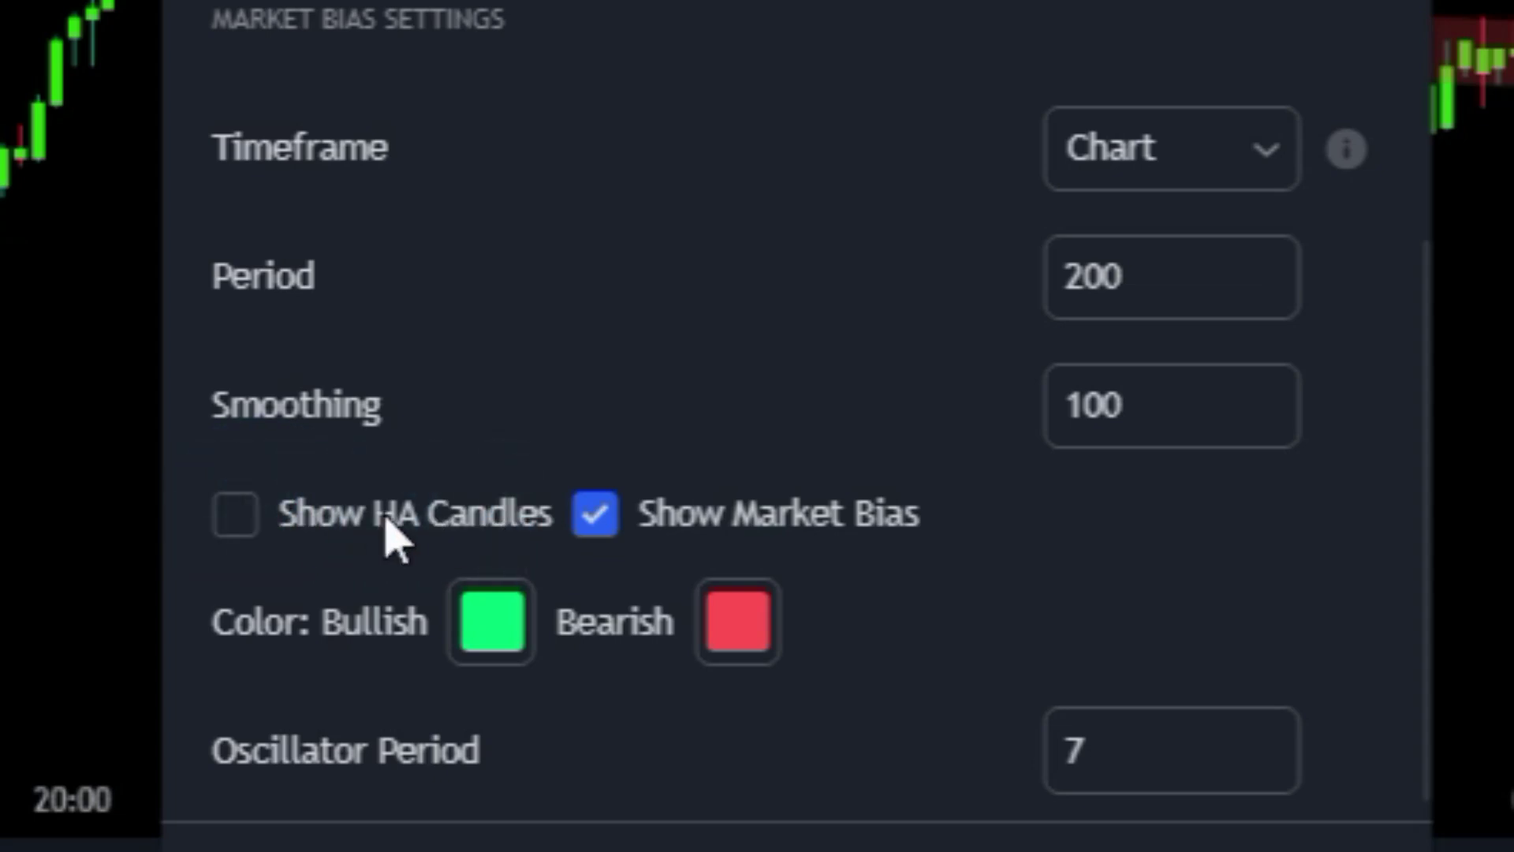
left_click(737, 621)
left_click(861, 823)
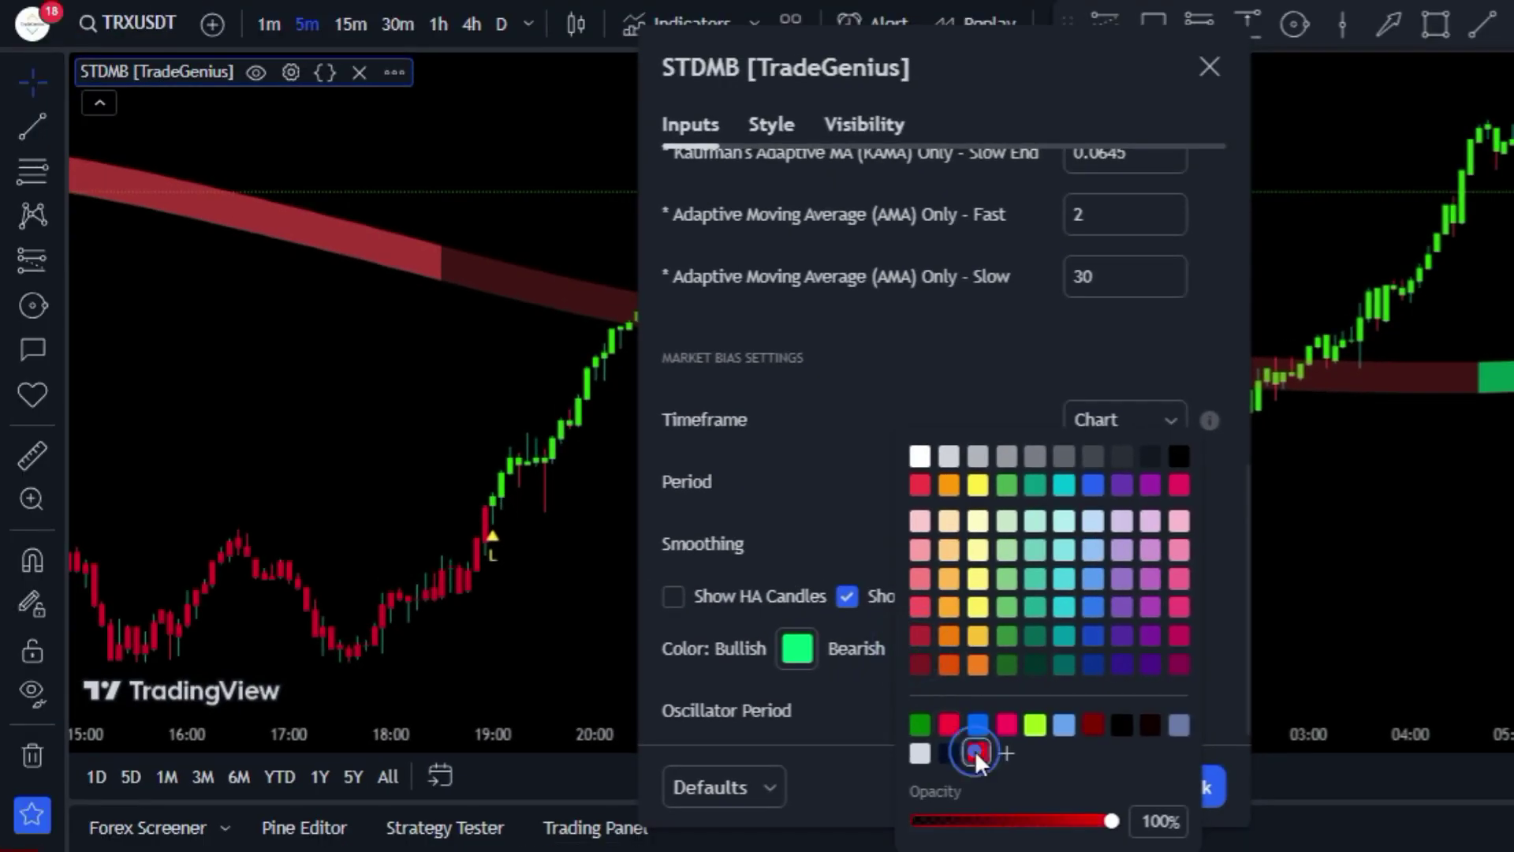
left_click(659, 394)
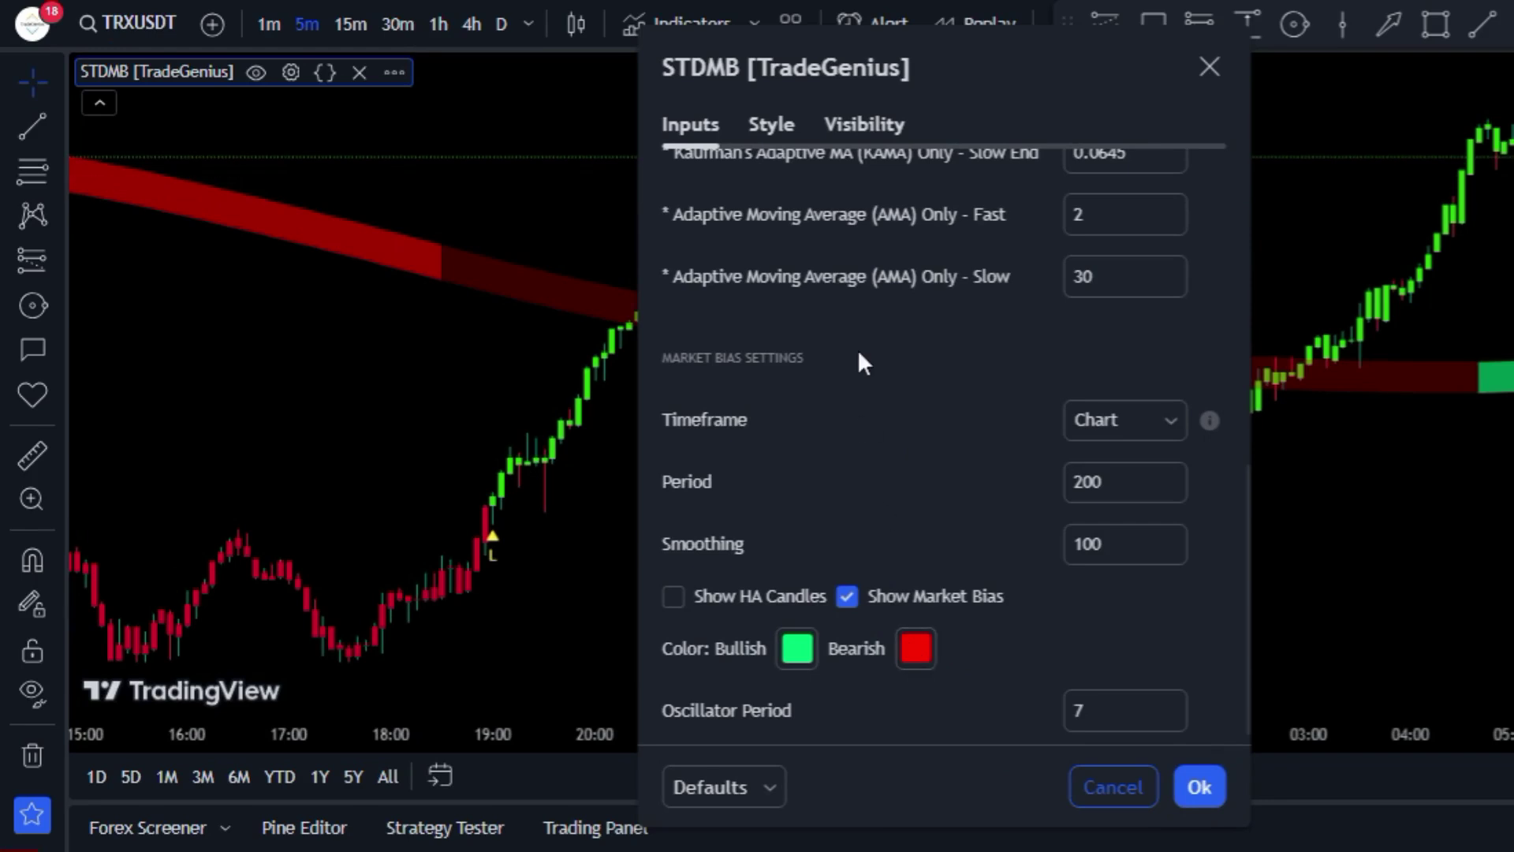
left_click(772, 125)
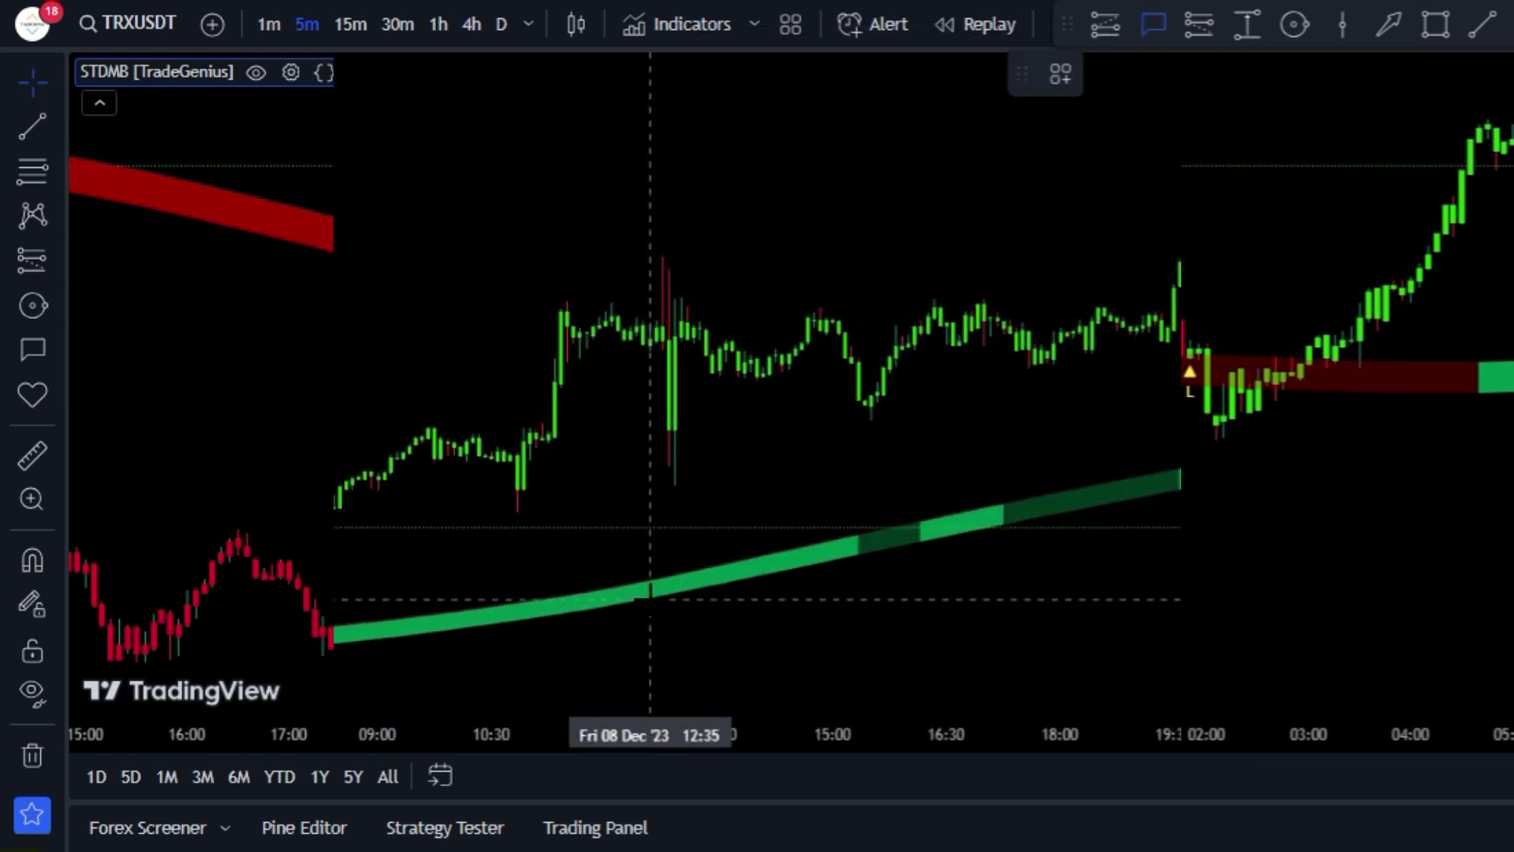
Add a callout reading "GREEN BAND" that points at the green market bias band
left_click(650, 593)
type("قثثى")
key("BackSpace")
key("BackSpace")
key("BackSpace")
key("BackSpace")
key("BackSpace")
type("GREEN BAND")
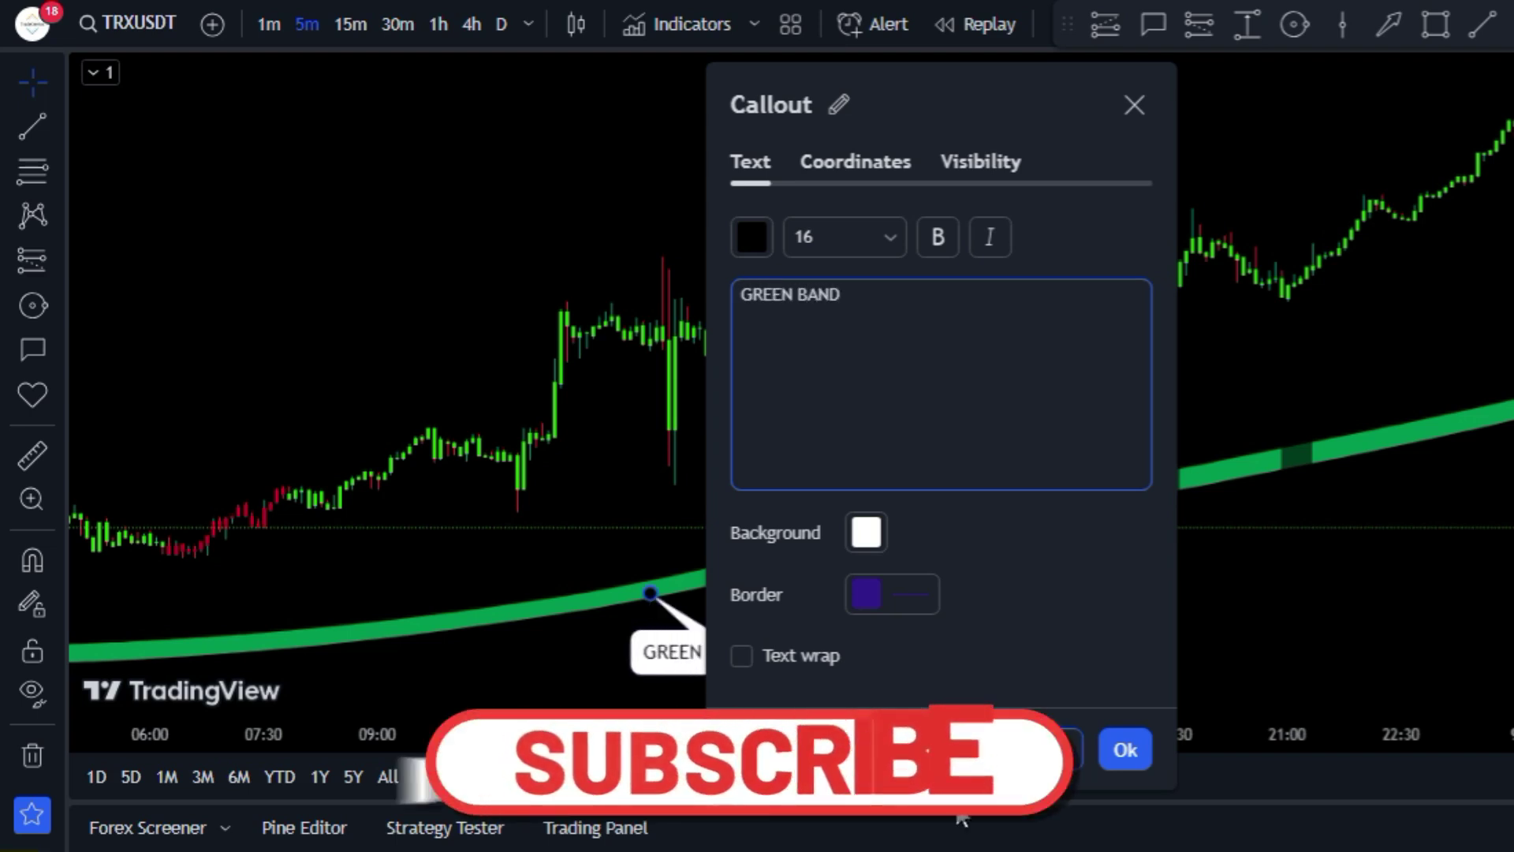
left_click(1126, 749)
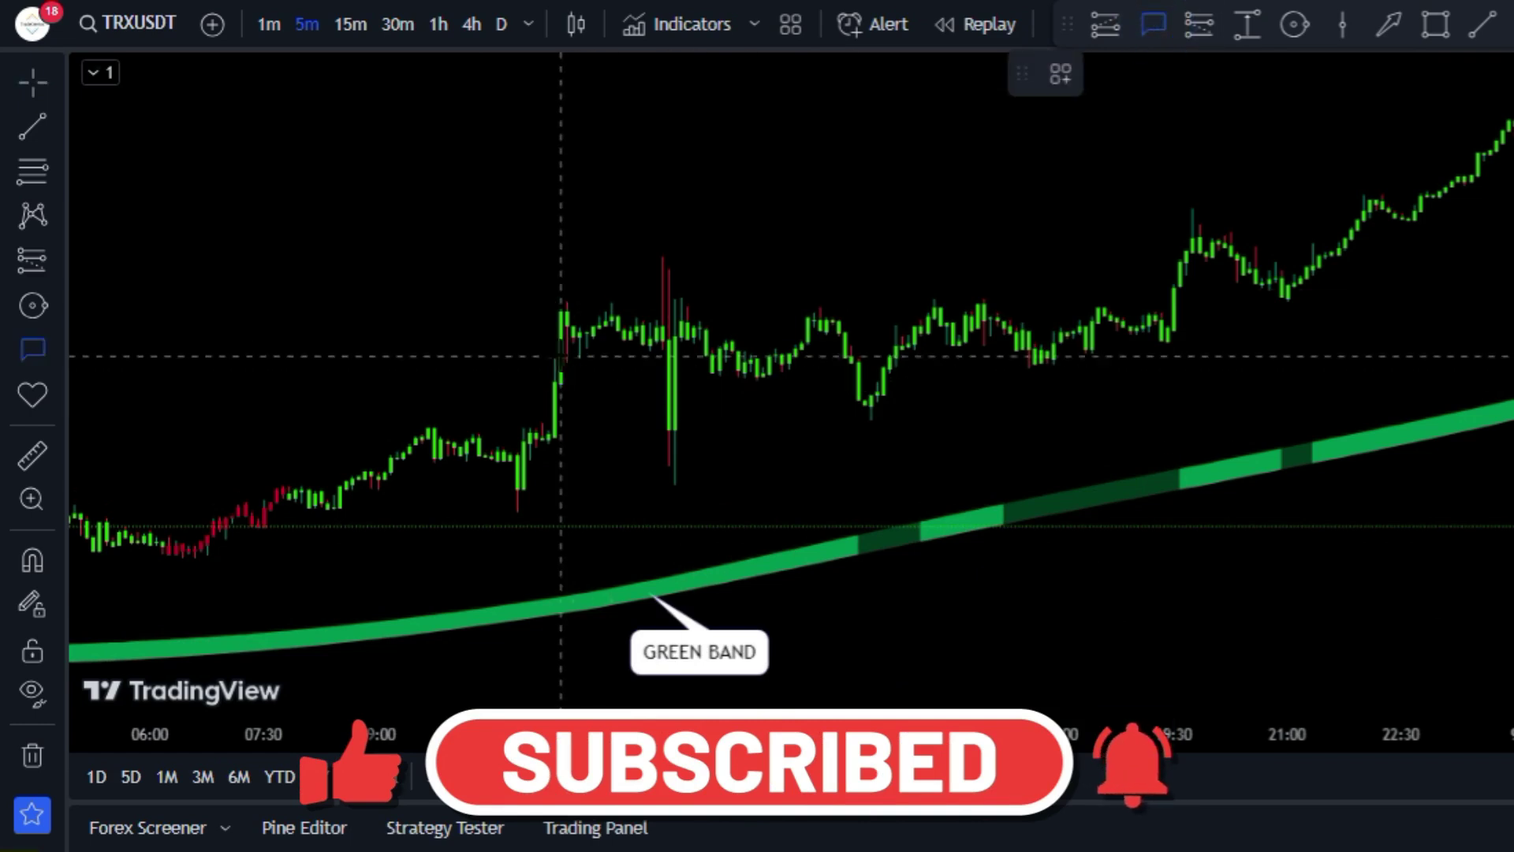
Add a callout reading "PRICE > GREEN BAND" at the green candles above the band, and place its label above them
type("PRICE ")
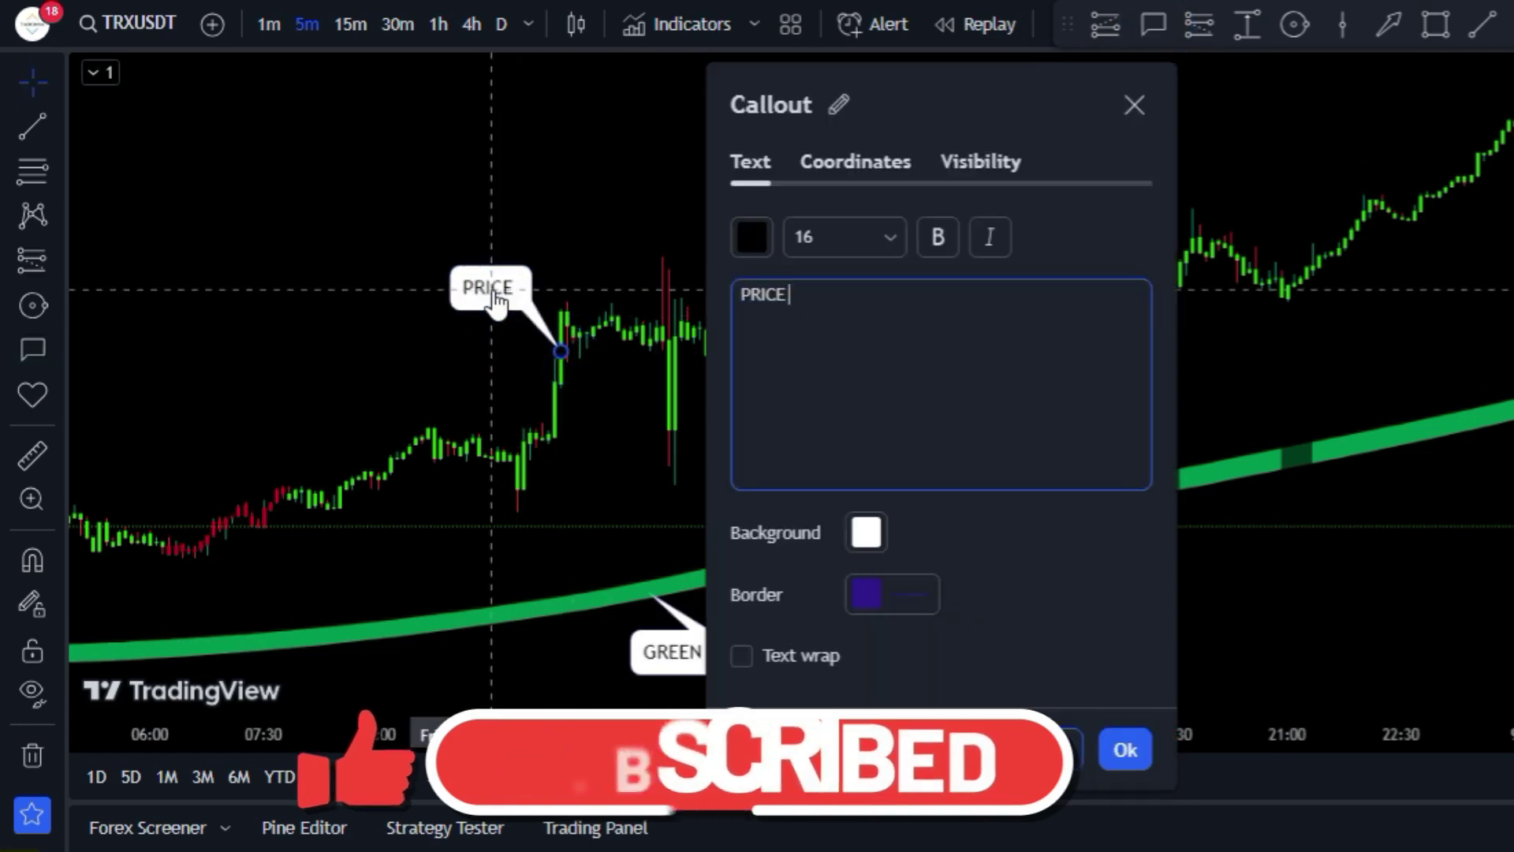
type("> GREEN BAN")
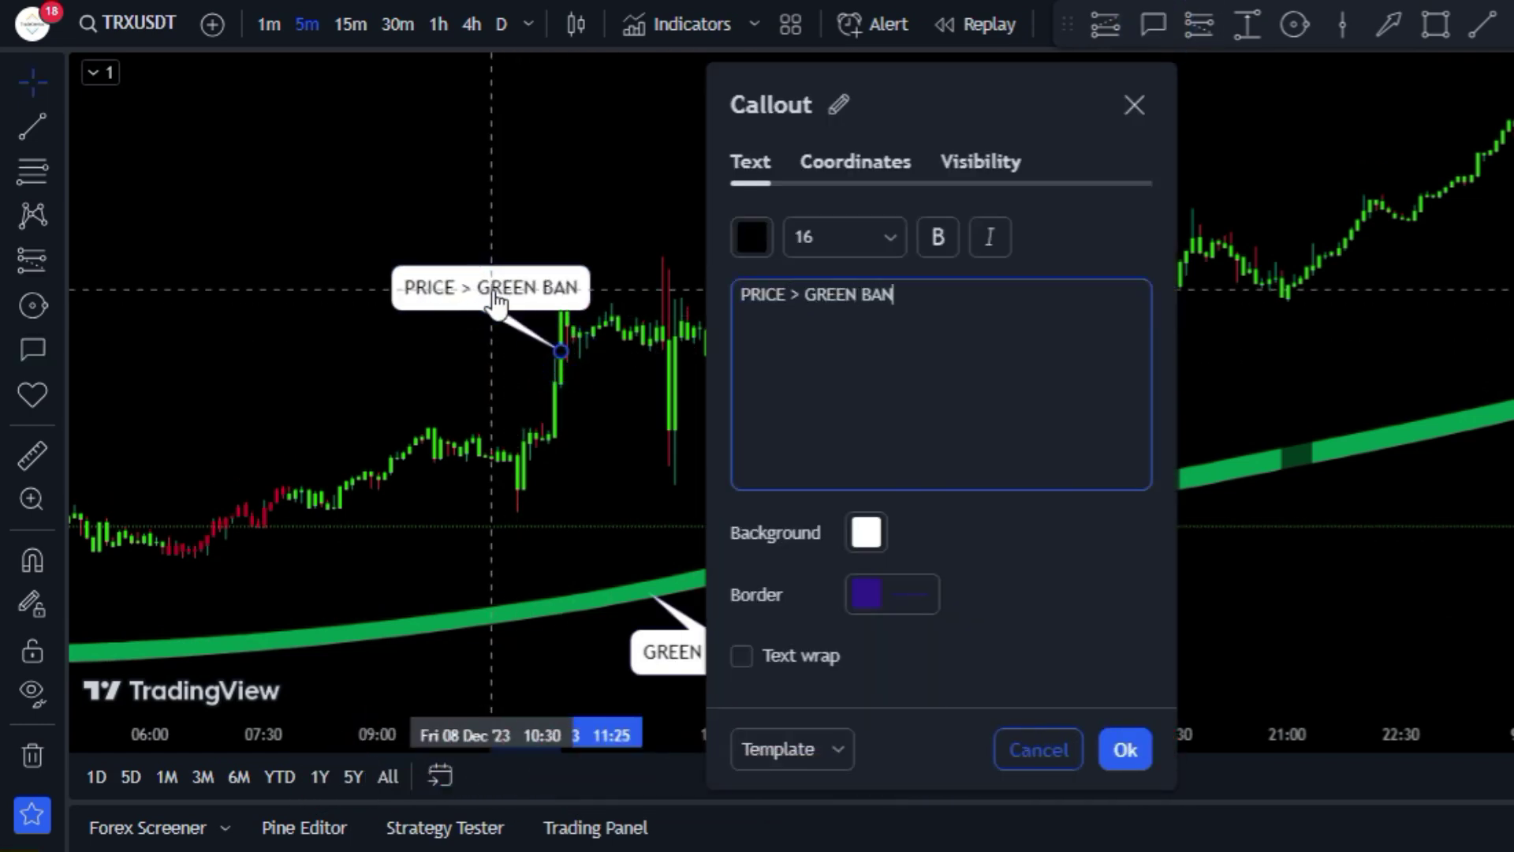
left_click(1142, 744)
left_click_drag(538, 277, 500, 264)
left_click(494, 366)
Draw an arrow marker sloping upward between the candles and the rising green band
left_click(856, 422)
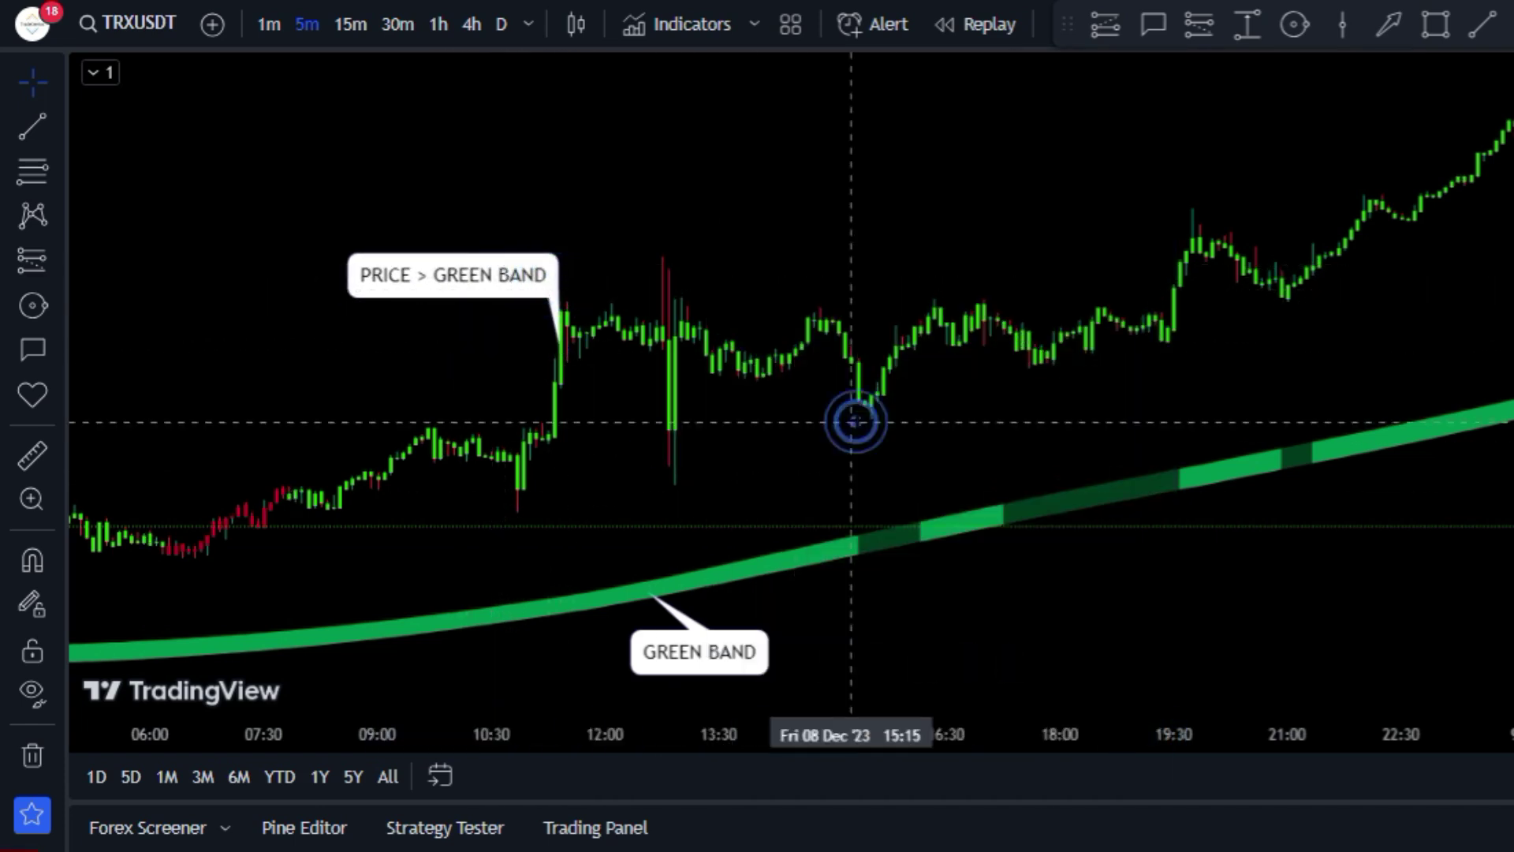
left_click(1388, 24)
mouse_move(524, 543)
left_mouse_down()
mouse_move(685, 502)
mouse_move(669, 502)
left_mouse_up()
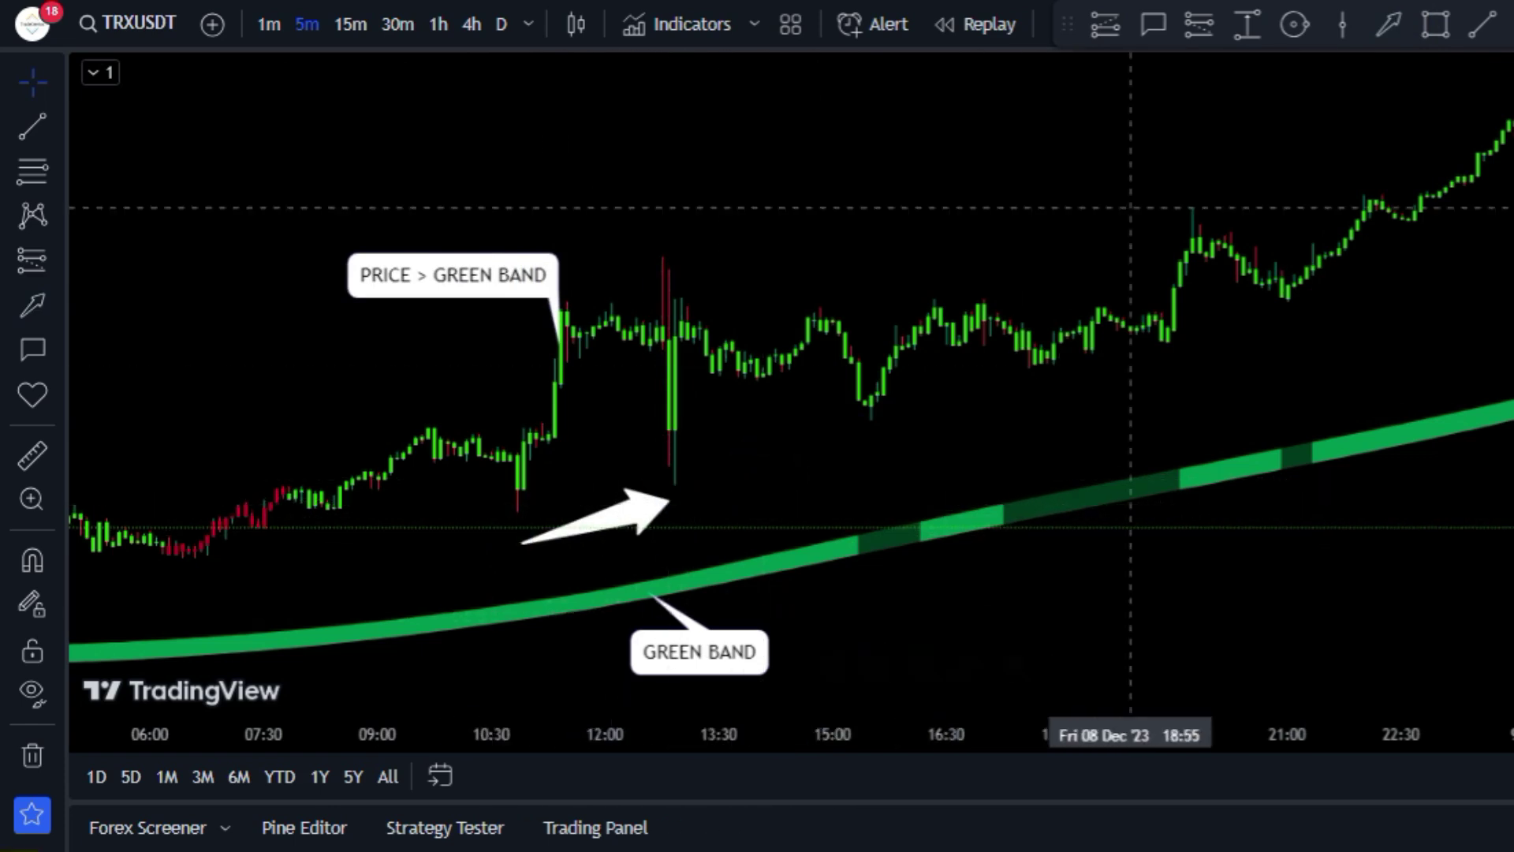
Add a callout reading "PULLBACK ZONE (DARK GREEN)" that points at the long dark green section of the band
left_click(1154, 27)
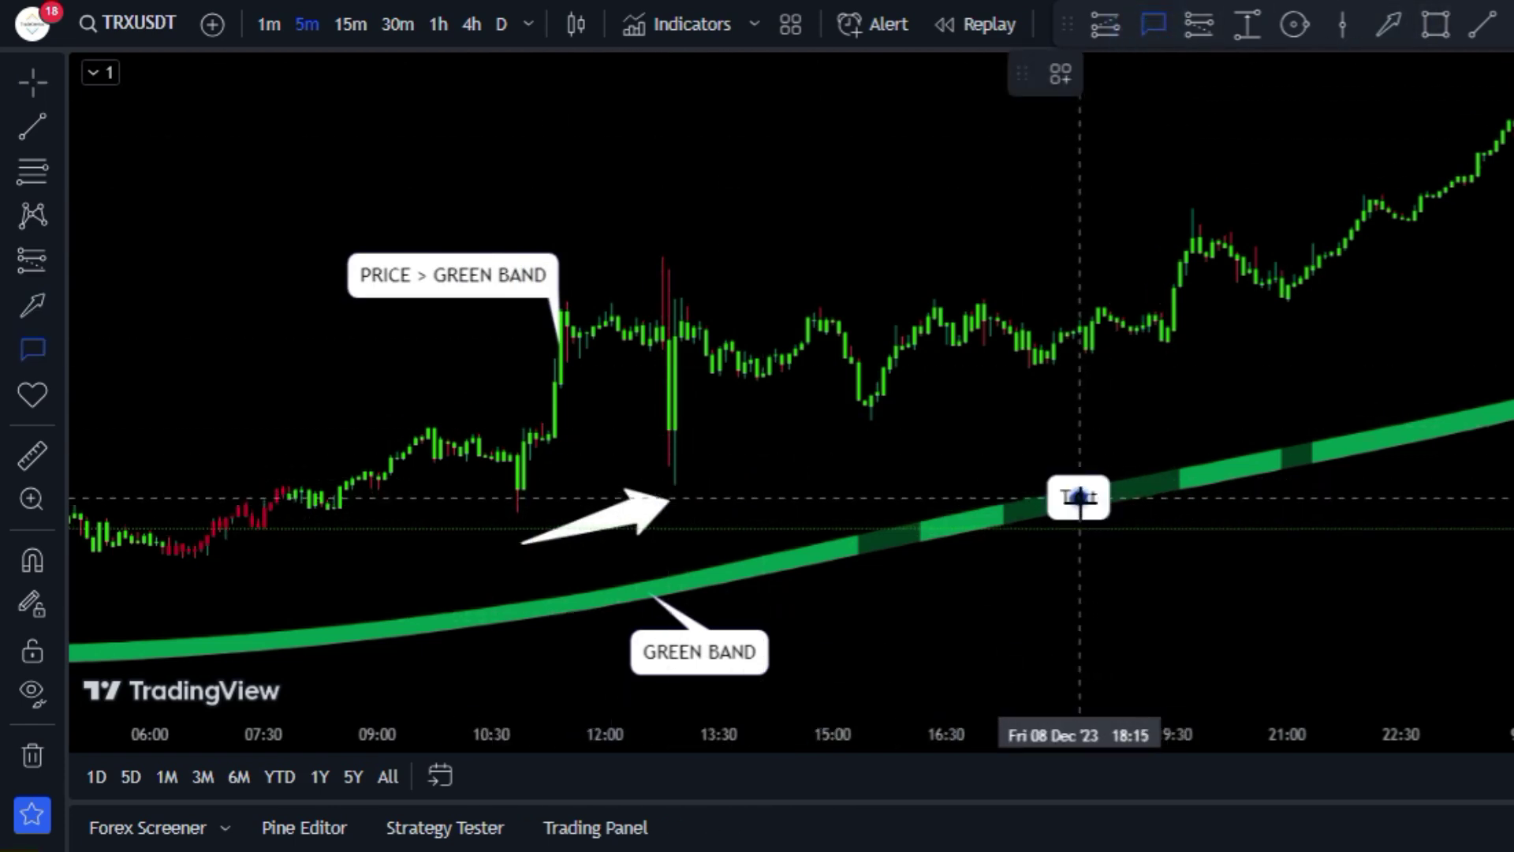
left_click(1079, 497)
type("PULLBACK ZONE (DARK GREEN)")
left_click(1123, 750)
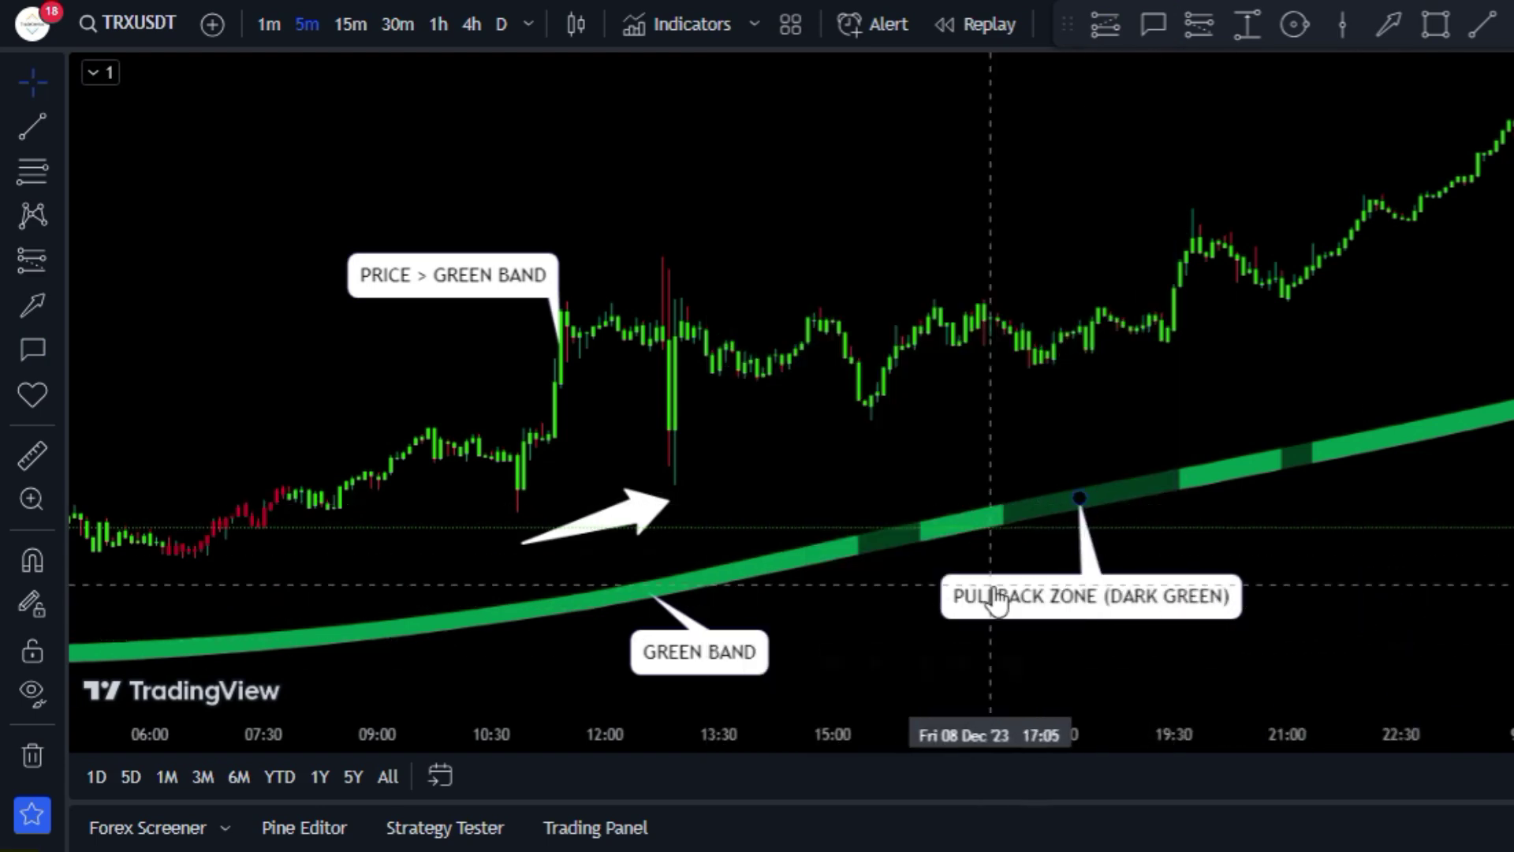
Draw a rectangle around the sideways candles above the dark green section marked as the pullback zone
left_click(1434, 26)
left_click_drag(1180, 296, 1004, 377)
left_click(1125, 380)
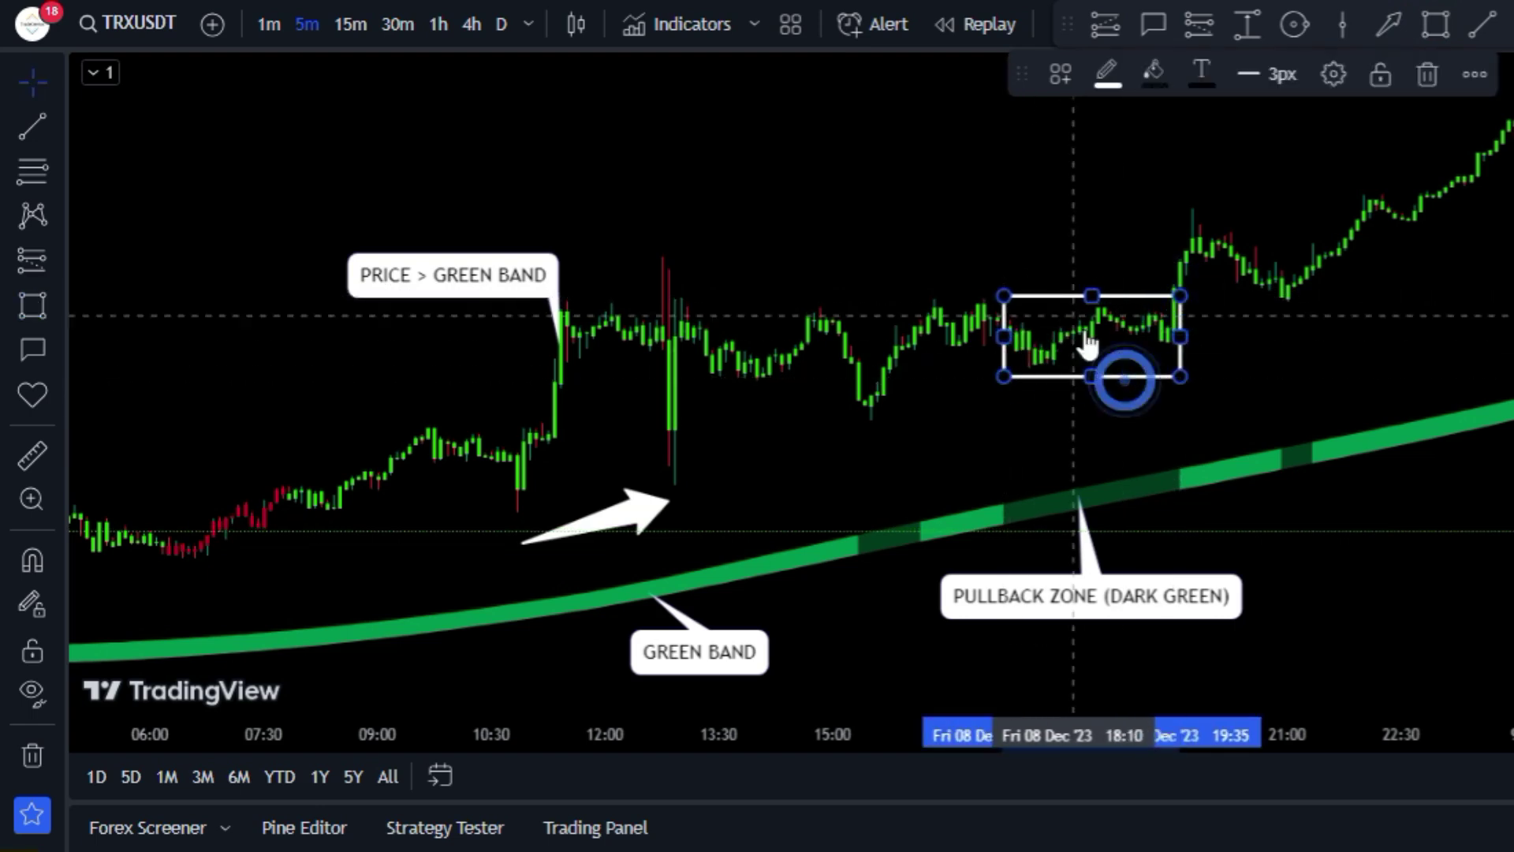
left_click(954, 377)
Draw a rectangle around the earlier price dip above the first short dark green section
left_click(1434, 26)
left_click(915, 333)
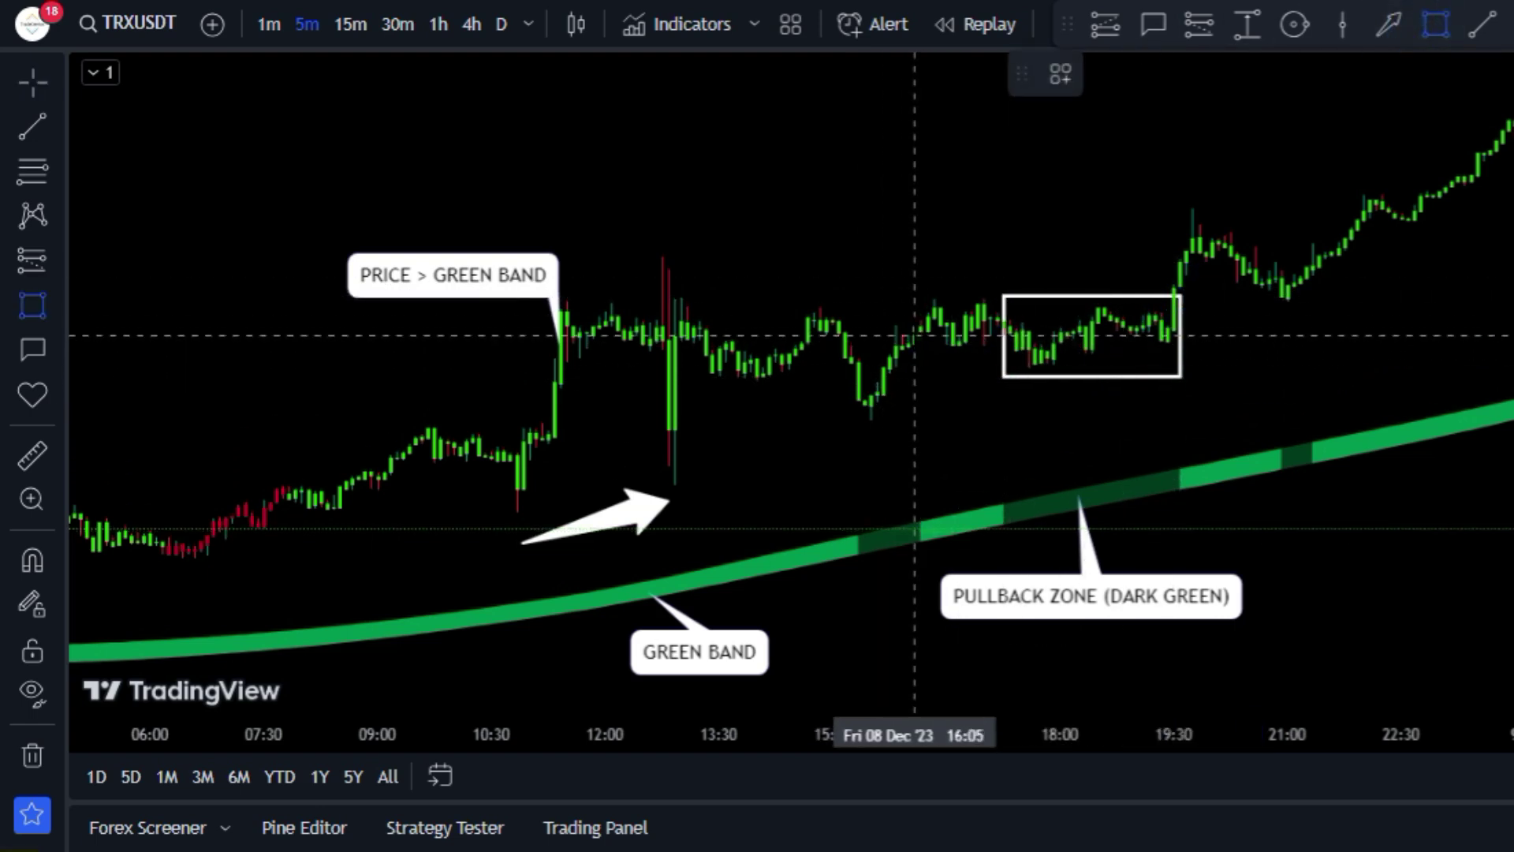
left_click(839, 424)
left_click(870, 473)
Draw a rectangle around the red pullback candles on 9 December, above the last dark green section
left_click_drag(1278, 392, 941, 394)
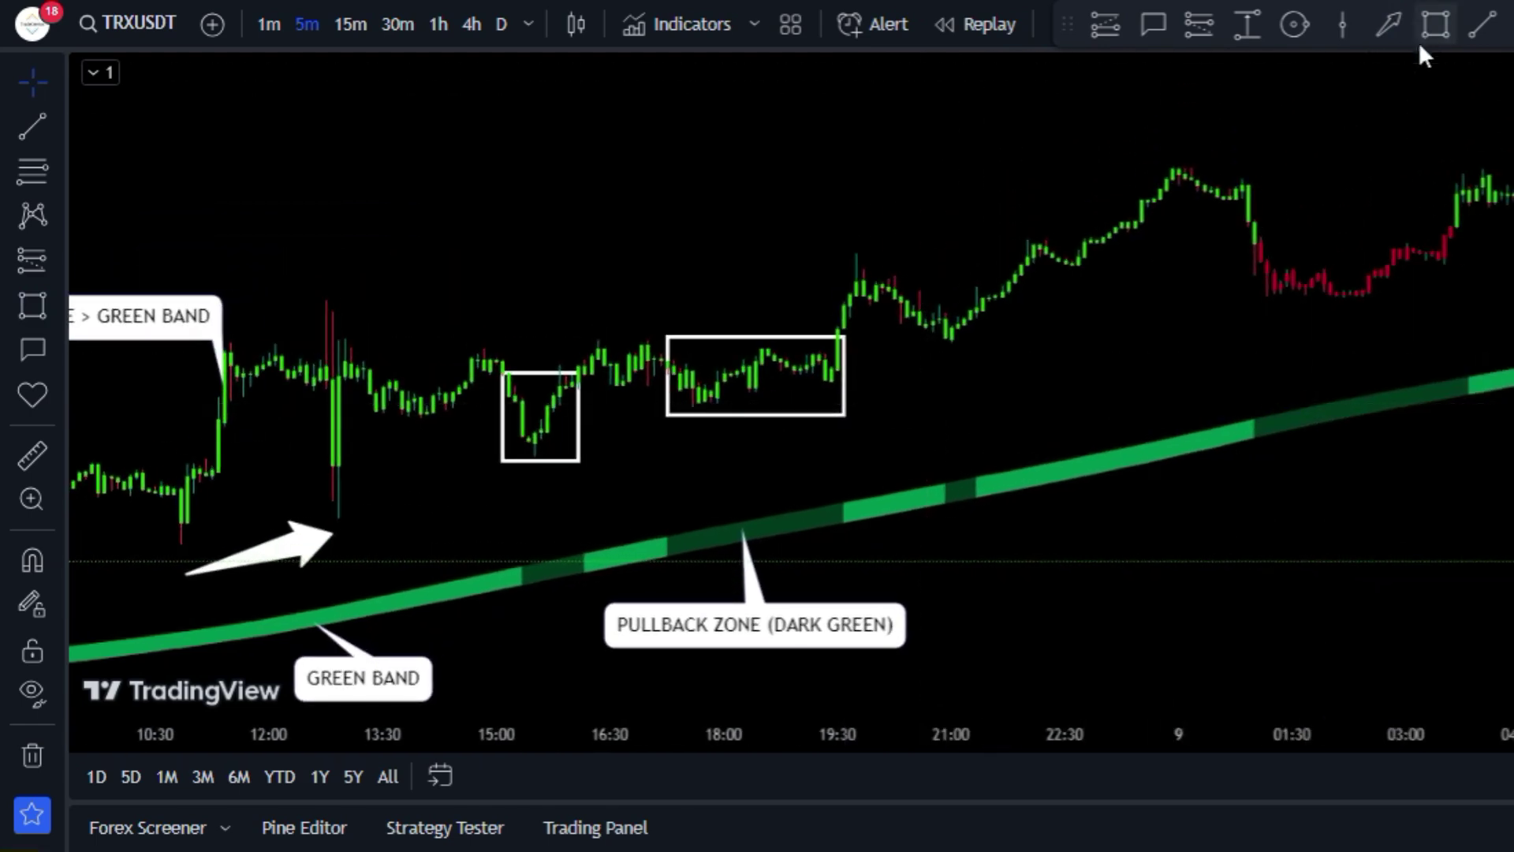
left_click(1434, 26)
left_click(1451, 212)
left_click(1268, 323)
left_click(1232, 319)
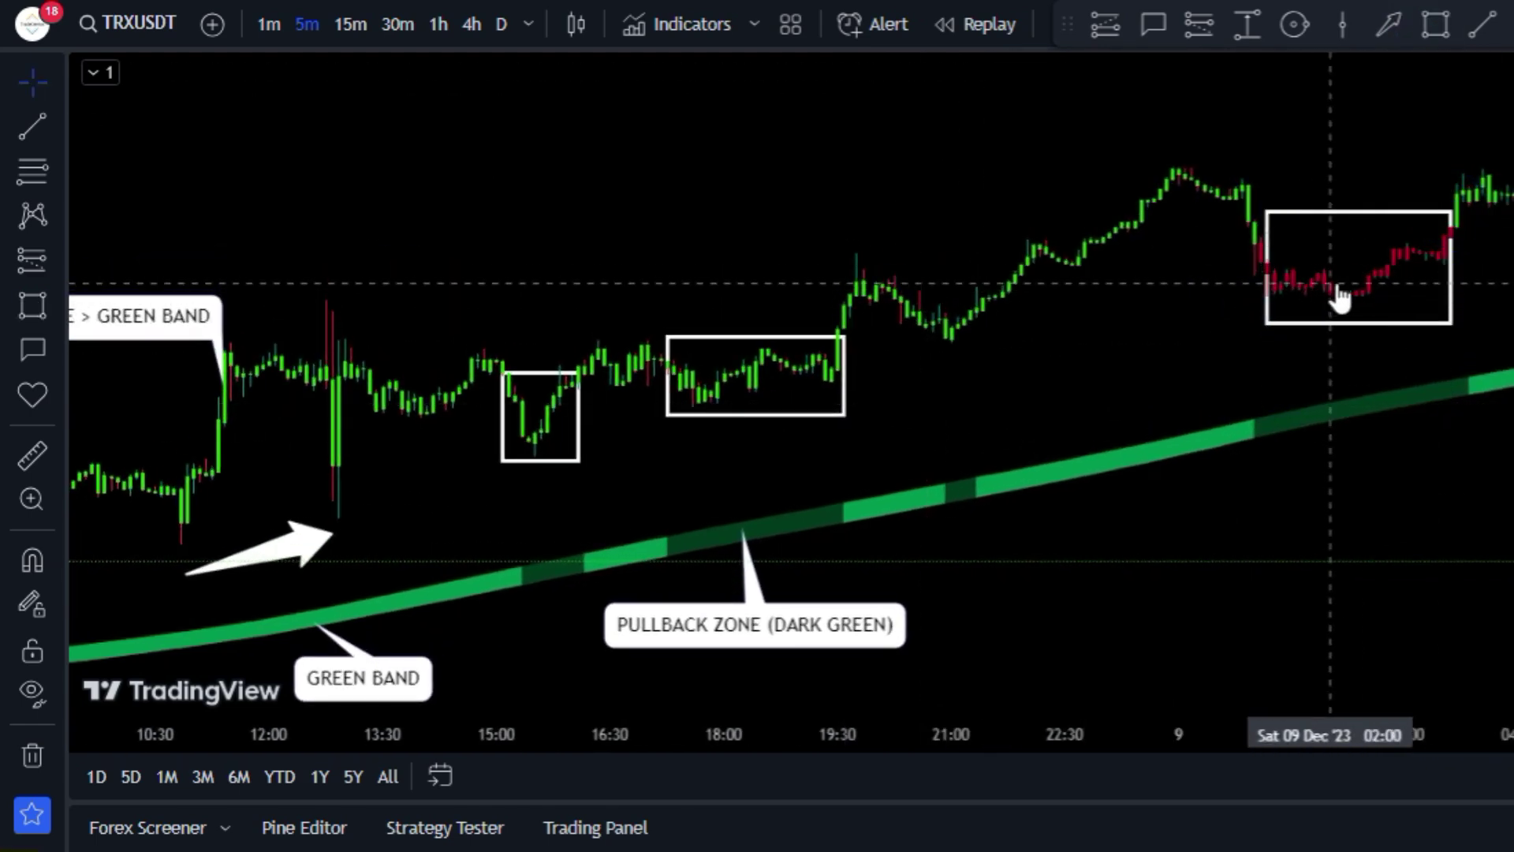
Place icon markers at the boxed pullbacks along the green band
left_click_drag(1086, 330, 1115, 328)
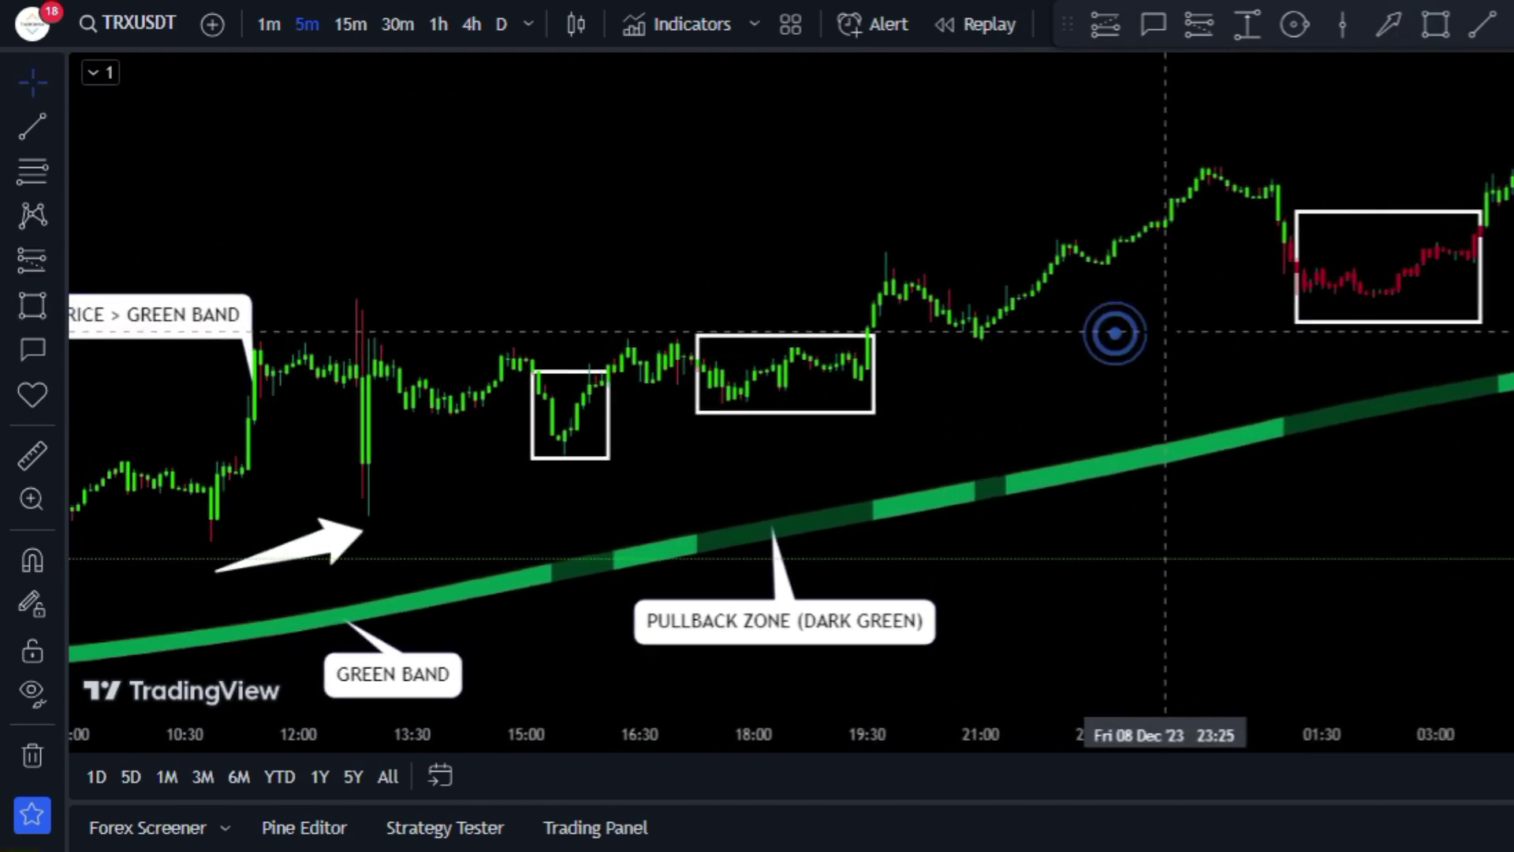
left_click(1154, 25)
left_click(32, 395)
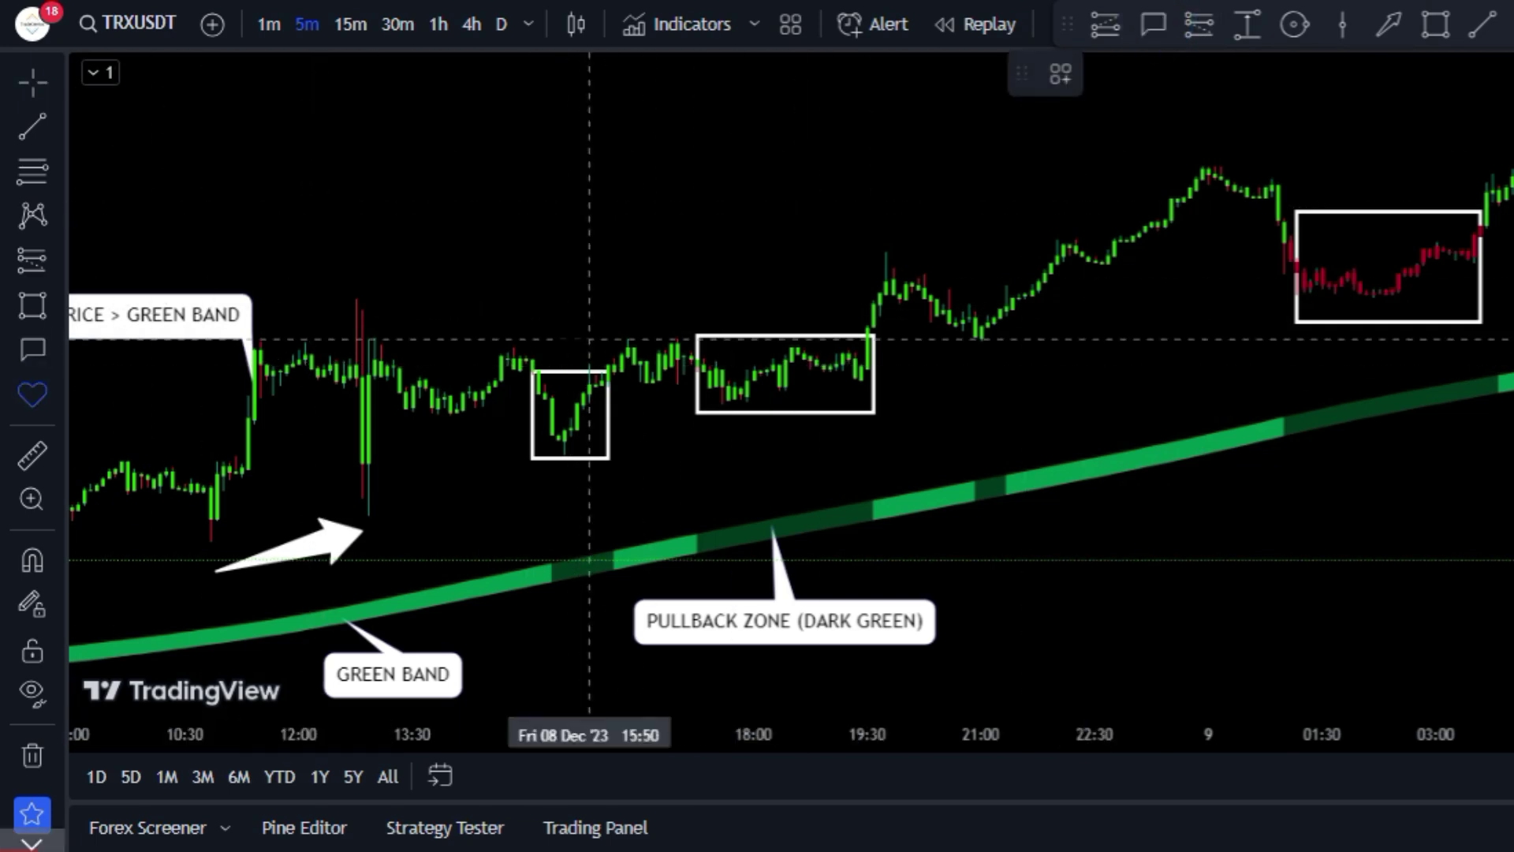
left_click(568, 339)
left_click(669, 282)
left_click(32, 395)
left_click(760, 294)
left_click_drag(970, 254, 589, 282)
left_click(997, 298)
left_click_drag(821, 290, 1032, 247)
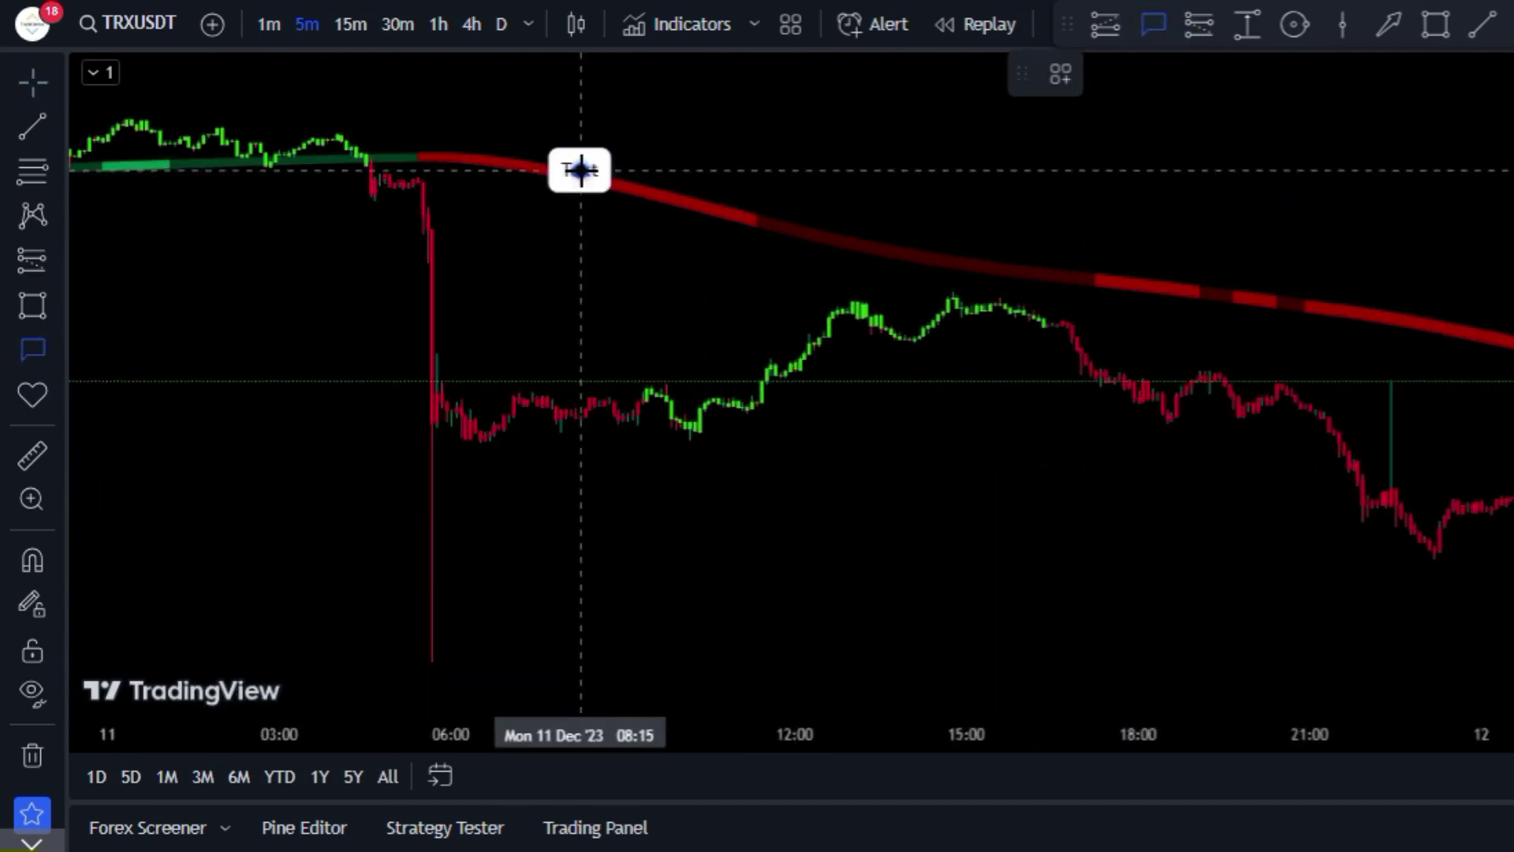
Add a callout reading "RED BAND" that points at the red band on 11 December
left_click_drag(580, 170, 629, 114)
type("RE")
left_click(1263, 152)
Add a callout reading "PRICE < RED BAND" at the red candles just after the sharp drop
left_click(1153, 24)
left_click(461, 427)
left_click(529, 495)
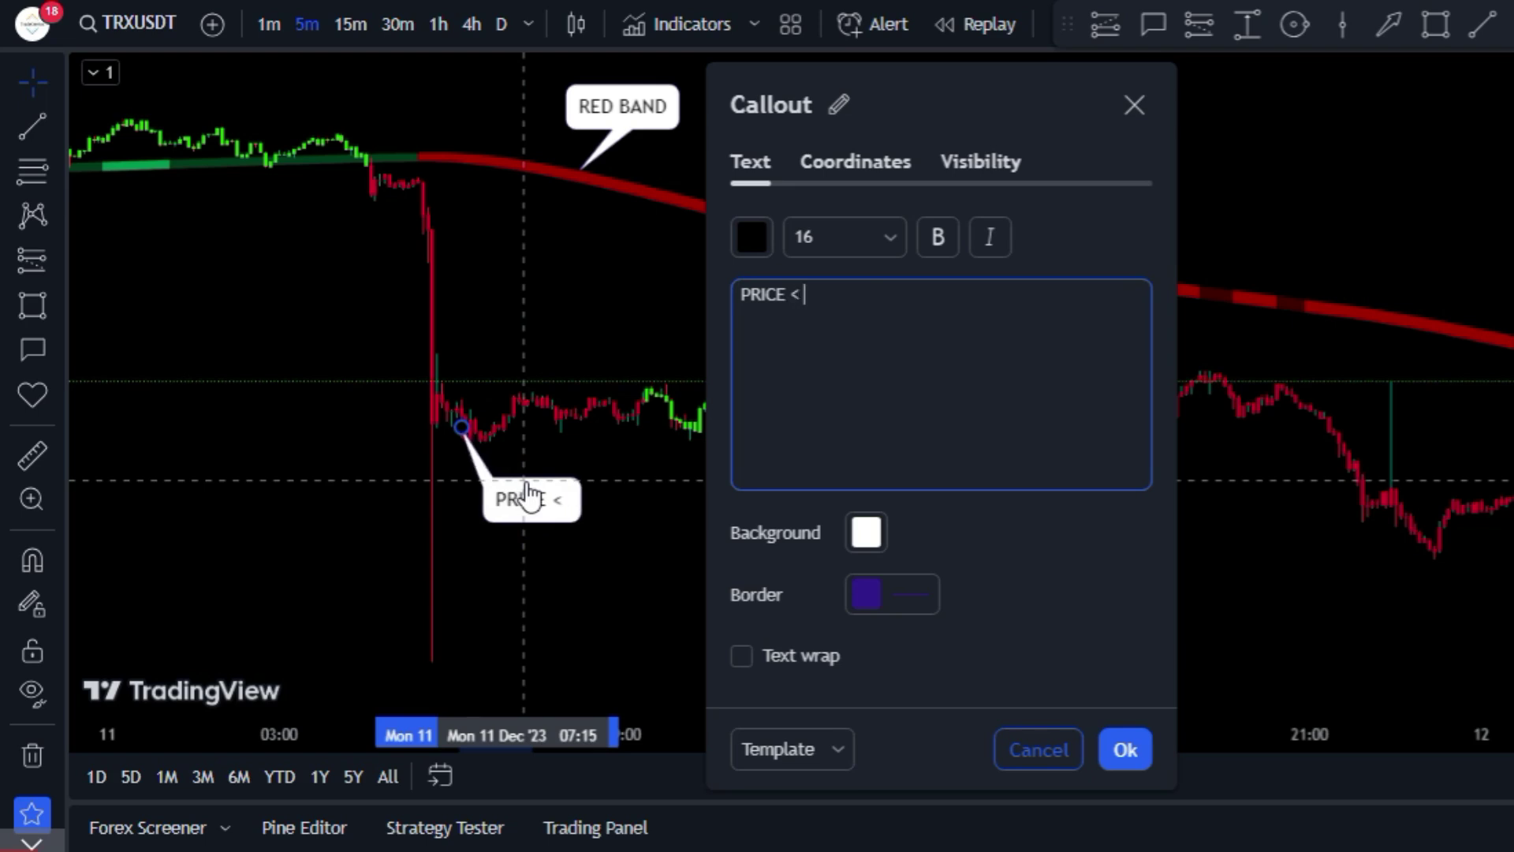
left_click(1124, 750)
Draw an arrow marker sloping downward just beneath the falling red band
left_click(1390, 24)
left_click_drag(506, 214, 639, 250)
left_click(647, 319)
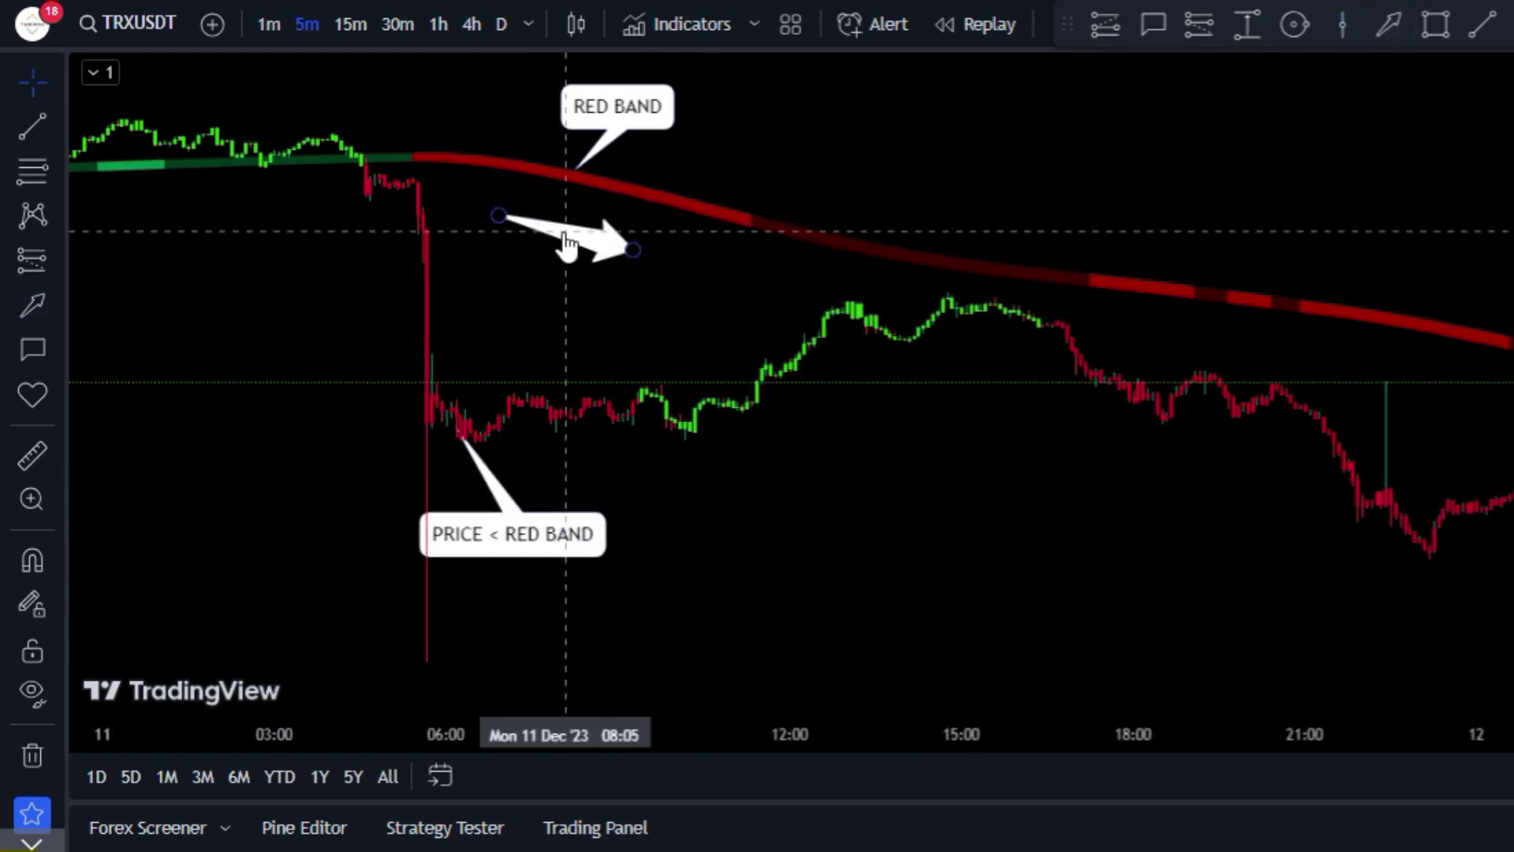
Add a callout reading "PULLBAACK ZONE (DARK RED)" that points at the dark red section of the band on 11 December
left_click(1153, 24)
left_click_drag(855, 239, 901, 184)
type("PULLBA")
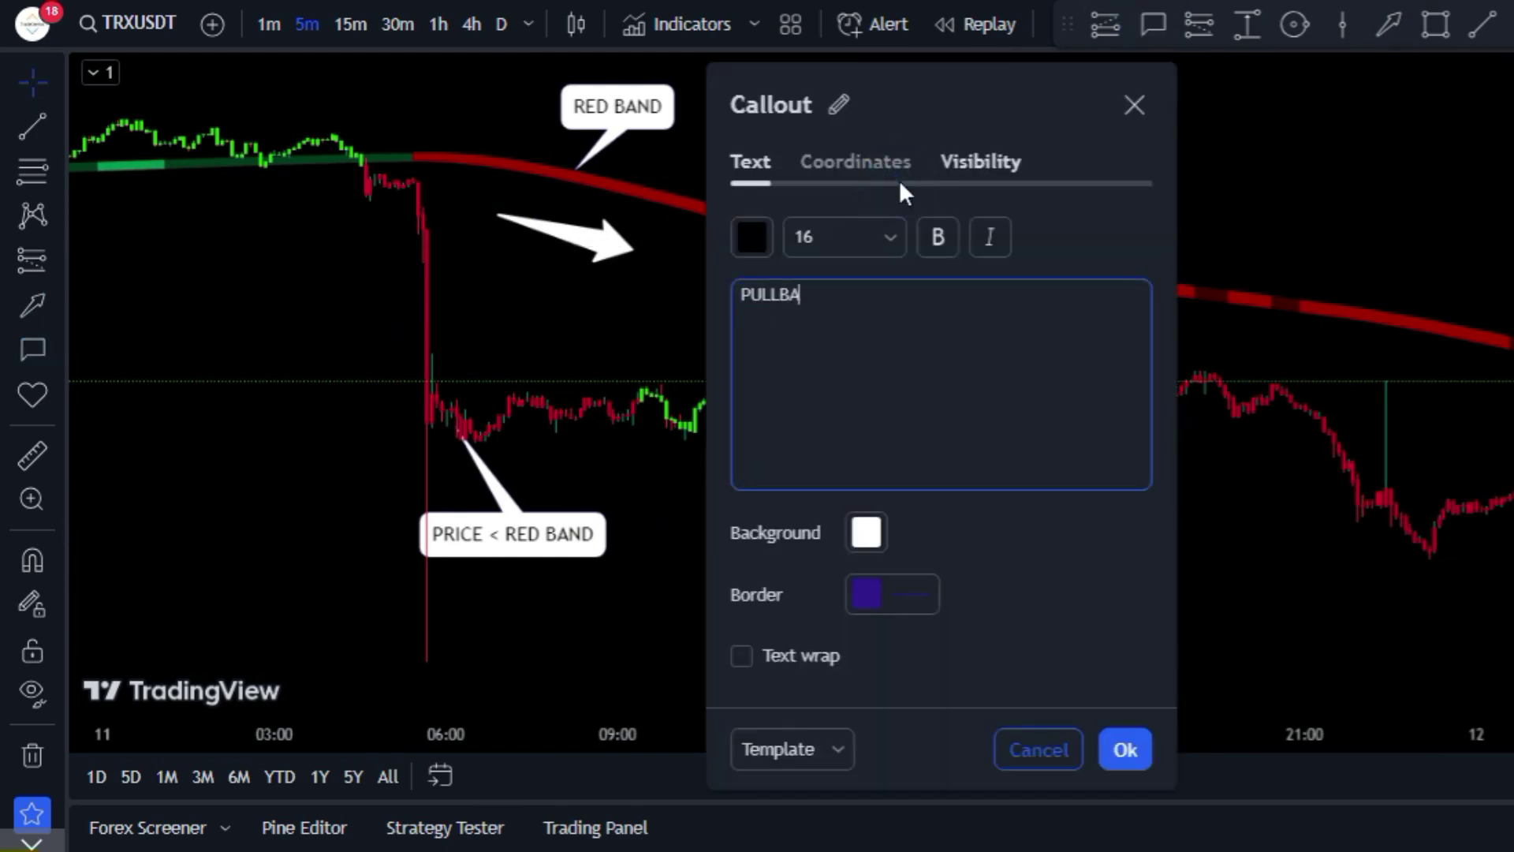
type("ACK ZONE (DARK RED)")
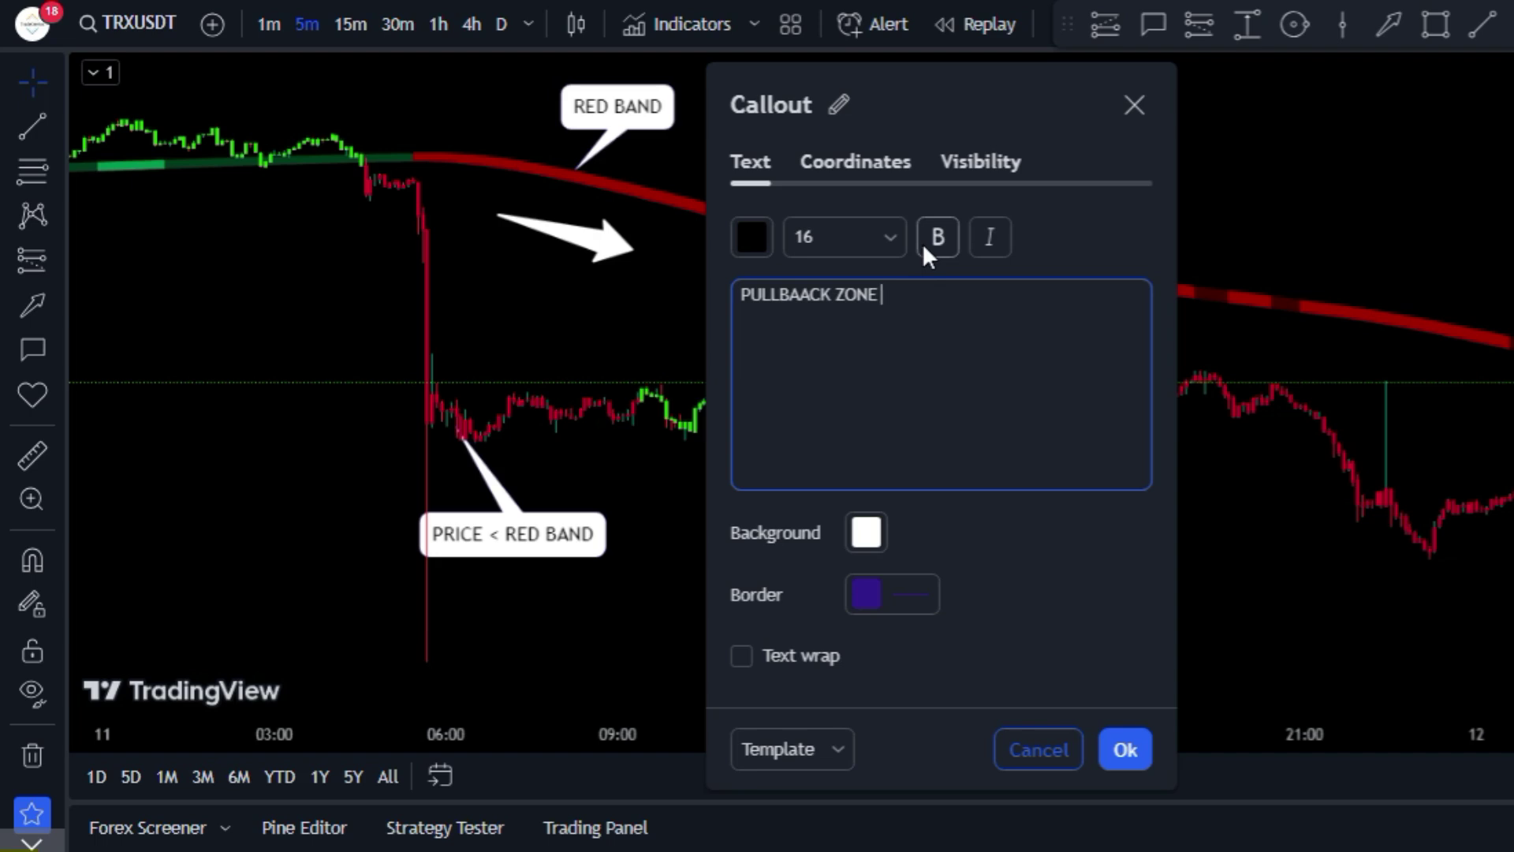
left_click(1124, 748)
Mark the start and end of the dark red section with vertical lines at 11:20 and 17:15 on 11 December
left_click(1343, 24)
left_click(747, 386)
left_click_drag(855, 433, 878, 433)
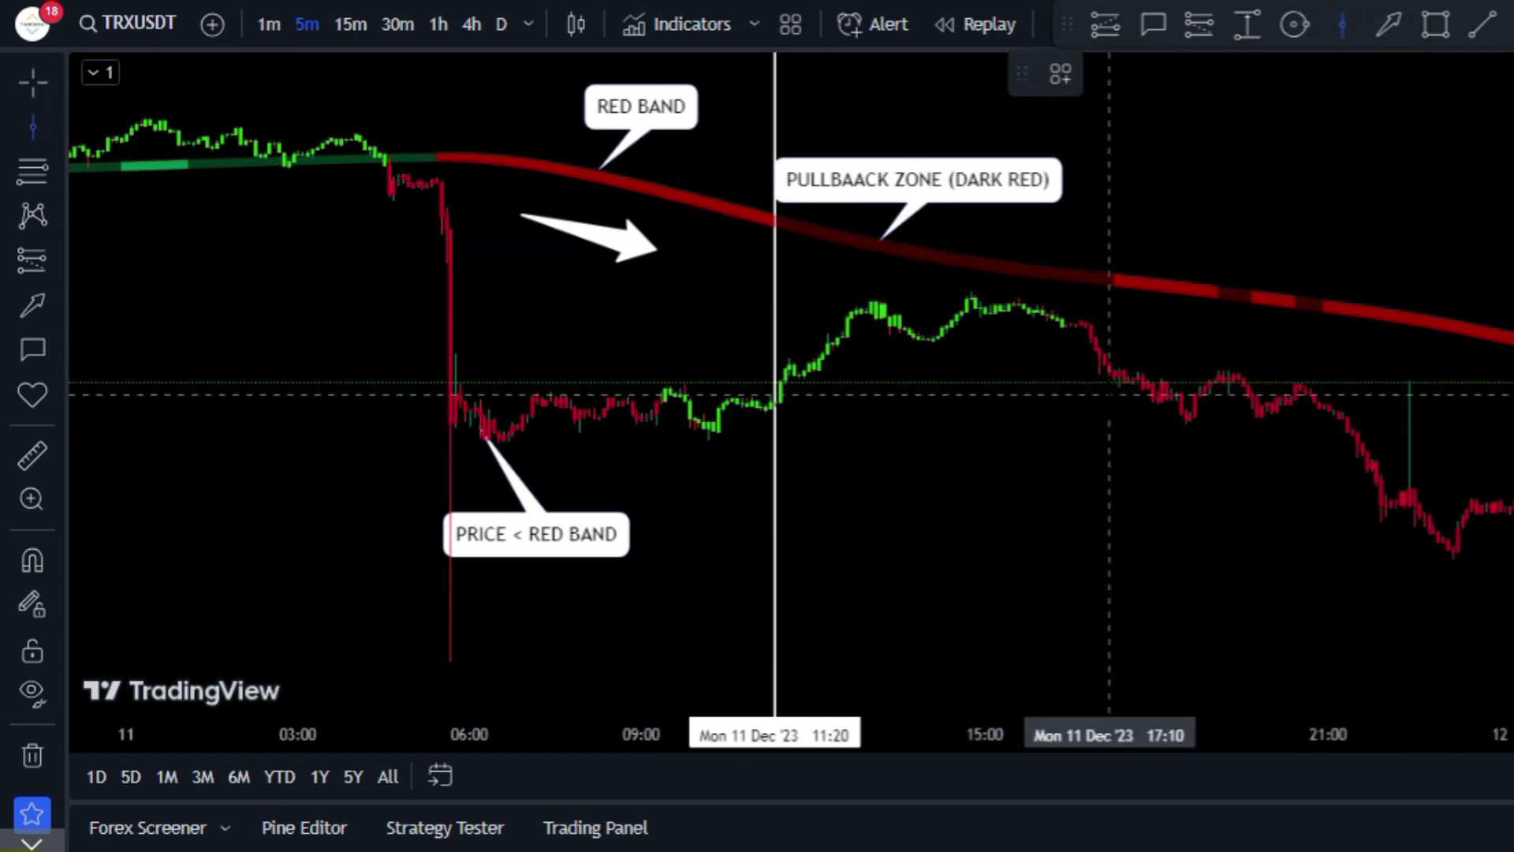
left_click(1112, 365)
Draw a rectangle around the pullback candles between the two vertical lines
left_click(1429, 24)
left_click_drag(1100, 281, 779, 438)
left_click(879, 513)
Add a text label reading "DO NOT TRADE" beneath the boxed pullback
left_click(1513, 23)
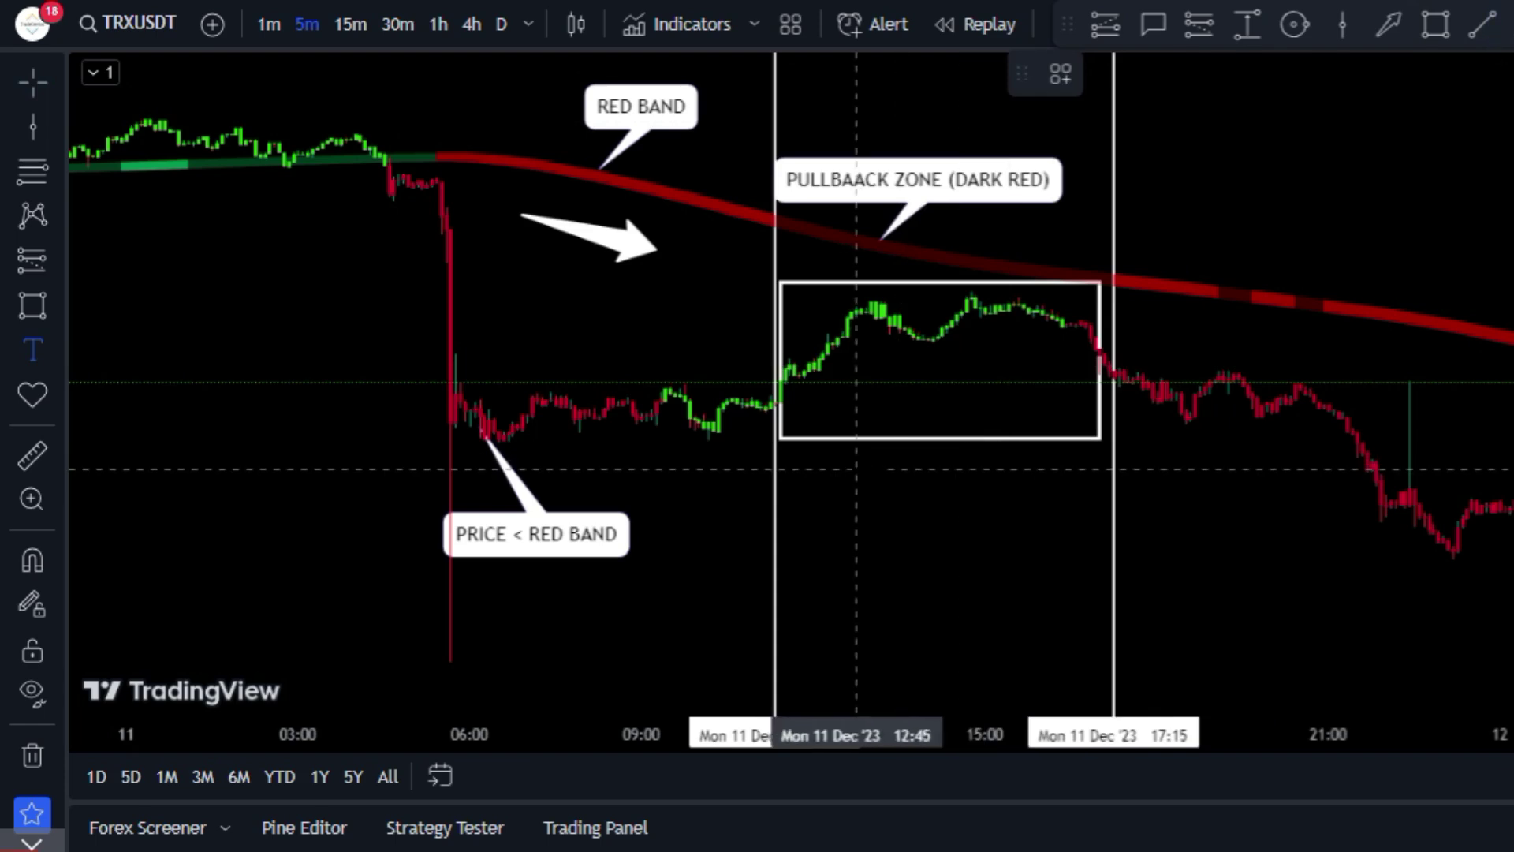
left_click(877, 598)
type("DO NOT TRADE")
left_click(1124, 749)
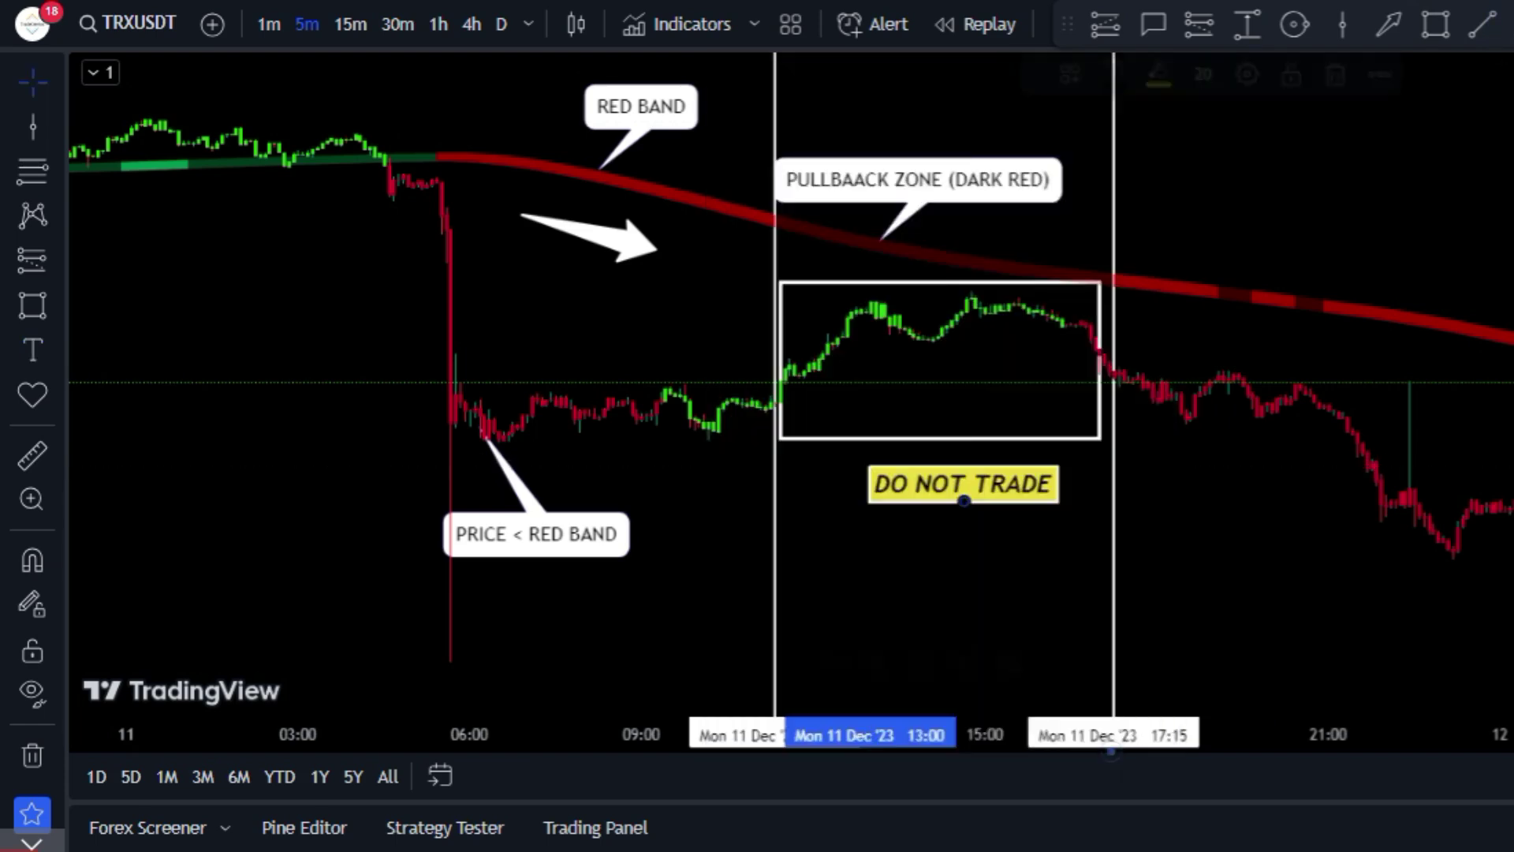
Draw a rectangle around the next dark red band section and its rising candles on 12 December
scroll(1001, 456, "right", 10)
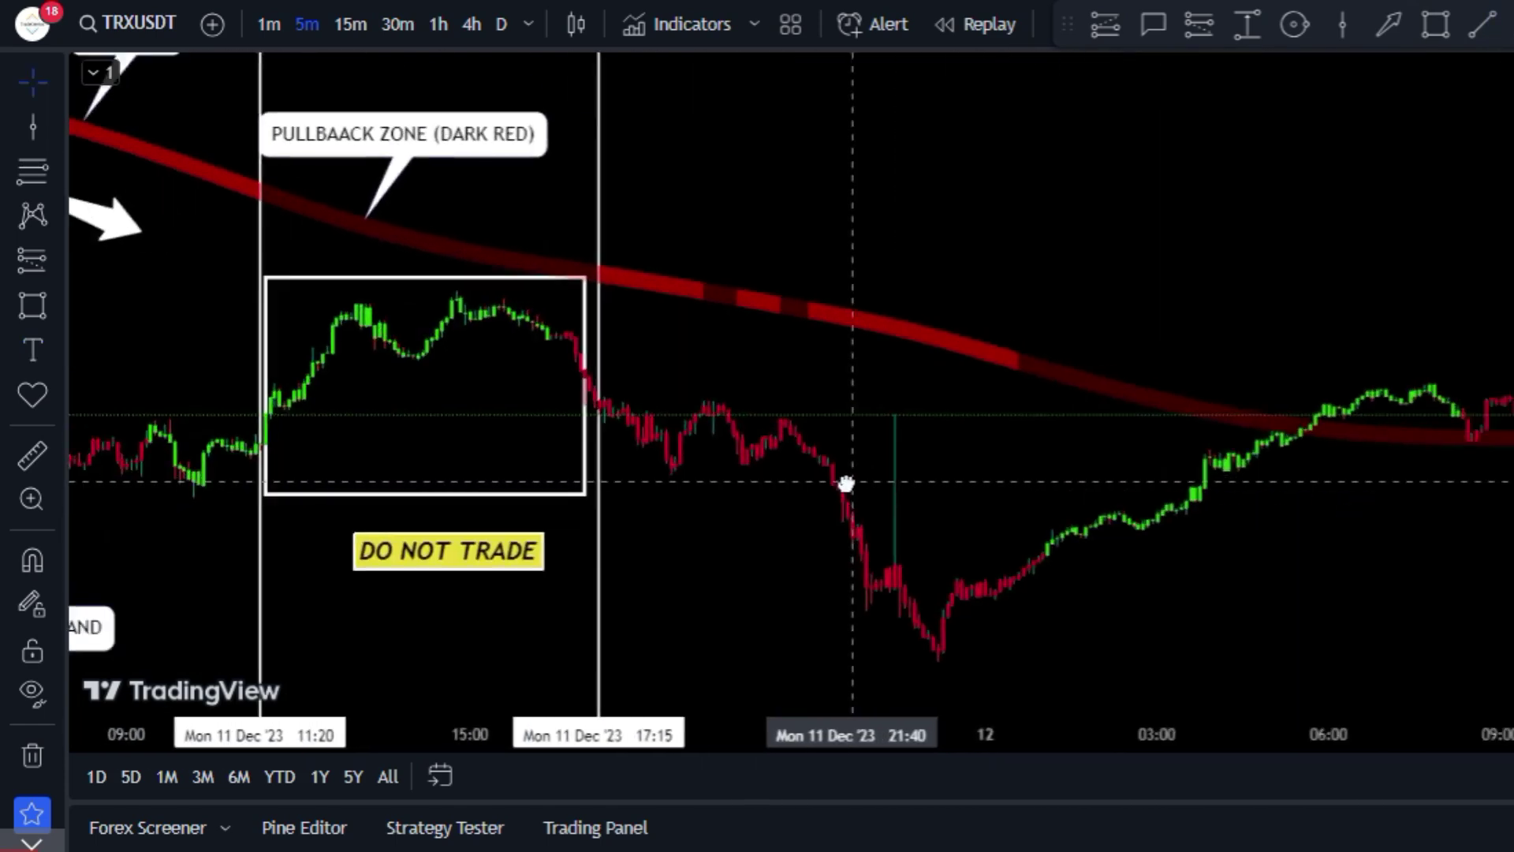
left_click(1436, 23)
left_click_drag(1446, 329, 887, 603)
left_click(1174, 546)
Add a text label reading "PULLBACK ZONE (DO NOT TRADE)" and centre it above the 12 December rectangle
left_click(1510, 23)
left_click(1150, 314)
type("PULLBACK ")
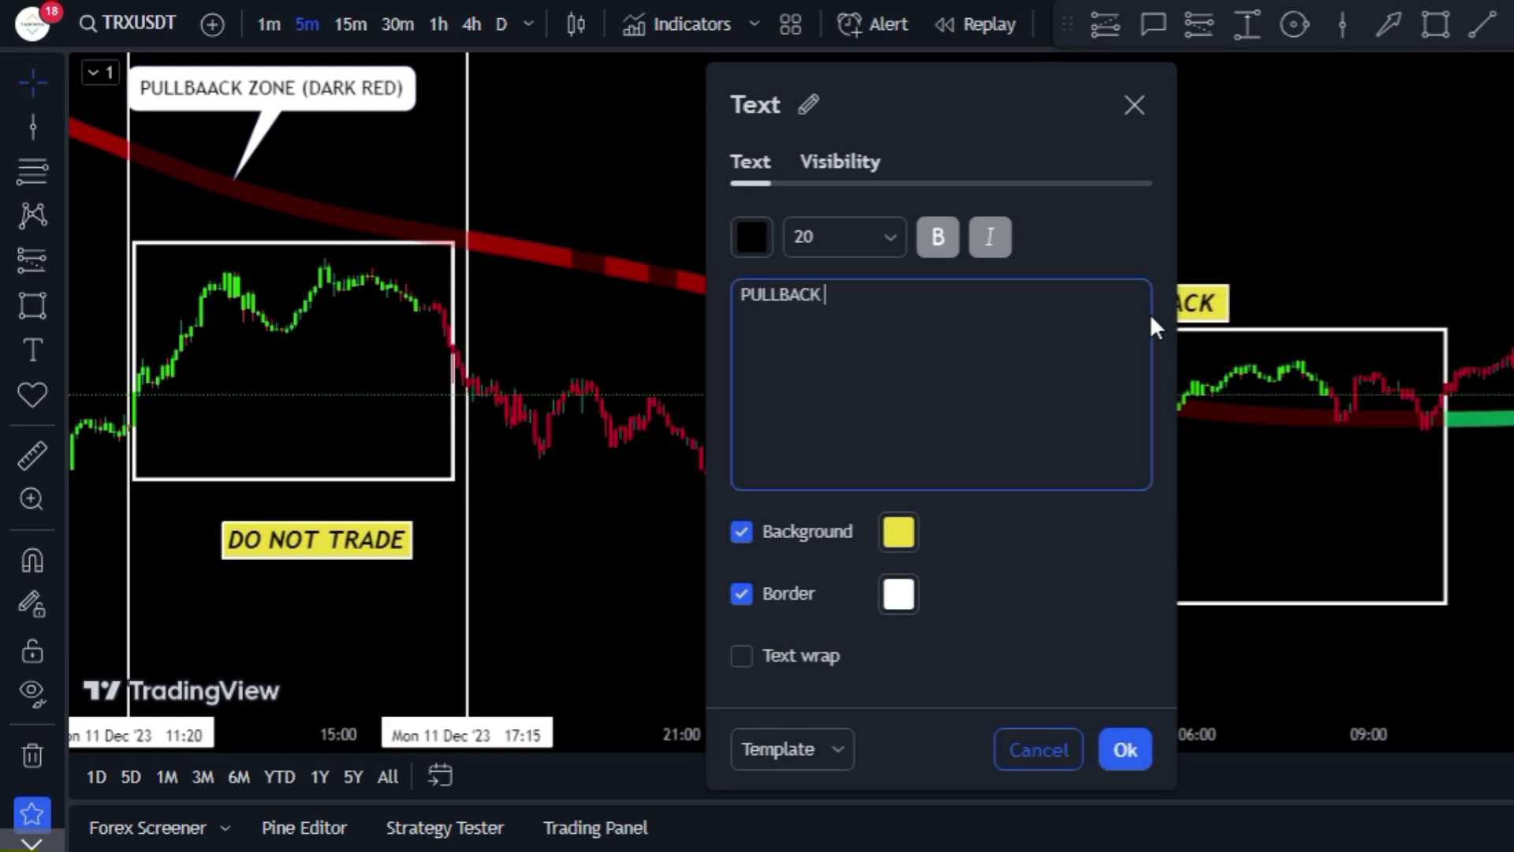
type("ZONE (DO NOT TRADE)")
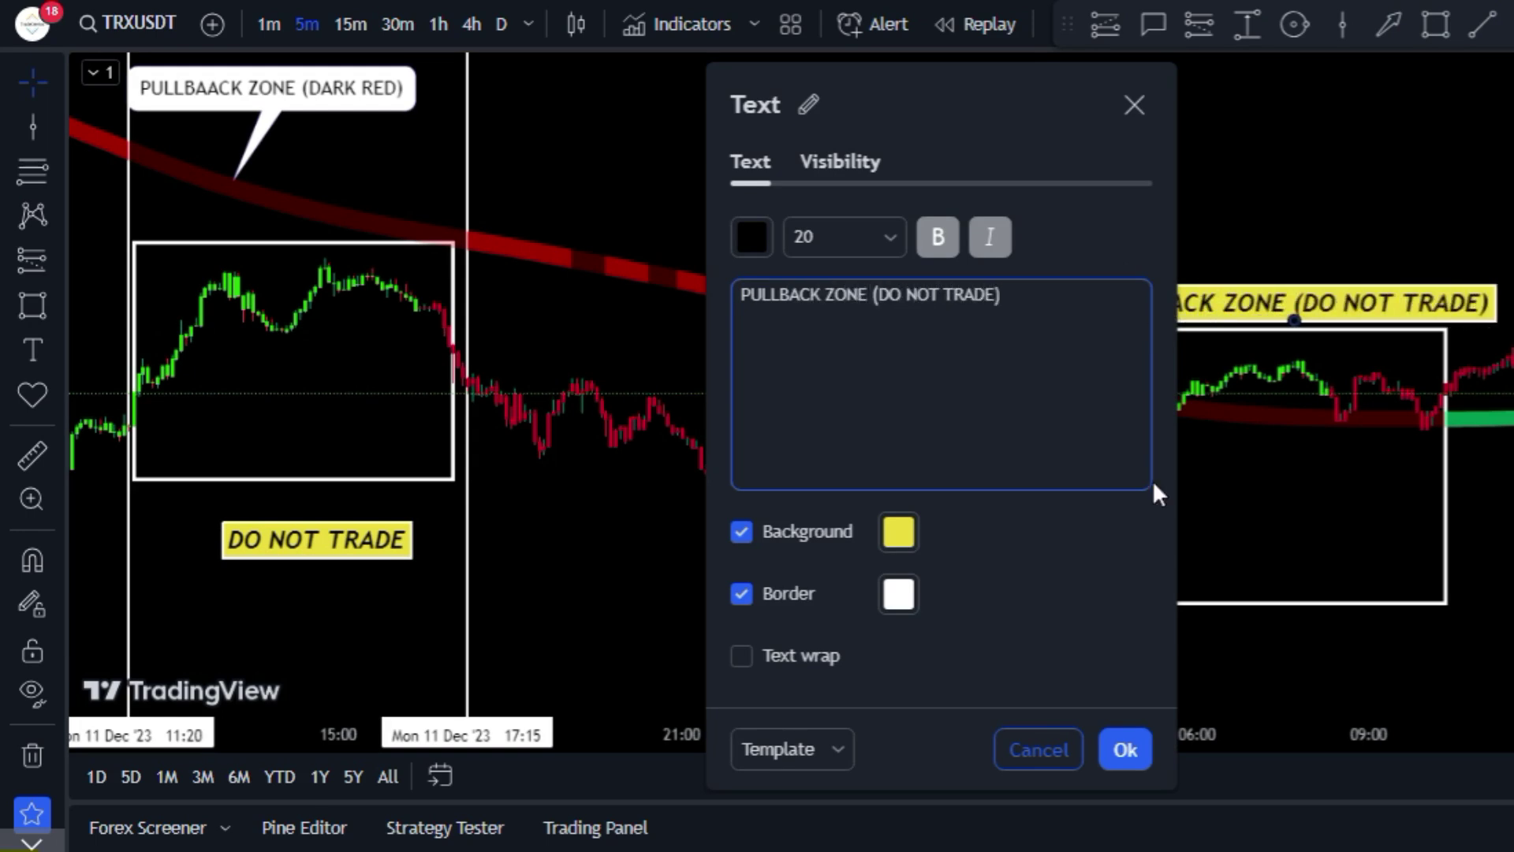
left_click(1126, 750)
left_click_drag(1361, 304, 1215, 306)
left_click(1254, 187)
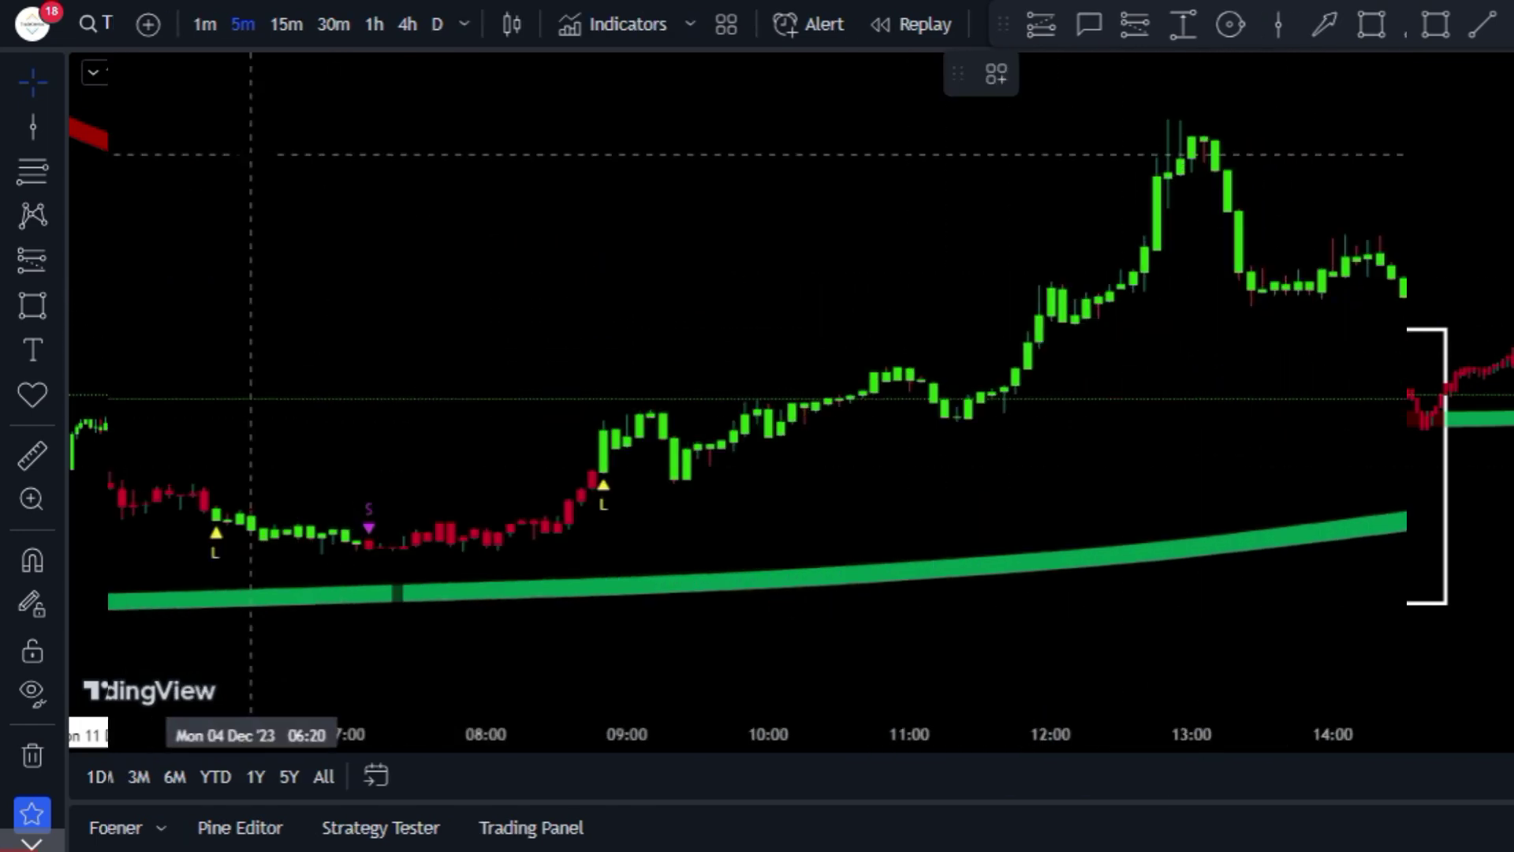
Add a text note reading "HOW TO ENTER A LONG TRADE: - PRICE ACTION > GREEN BAND" above the early 4 December candles
left_click(318, 158)
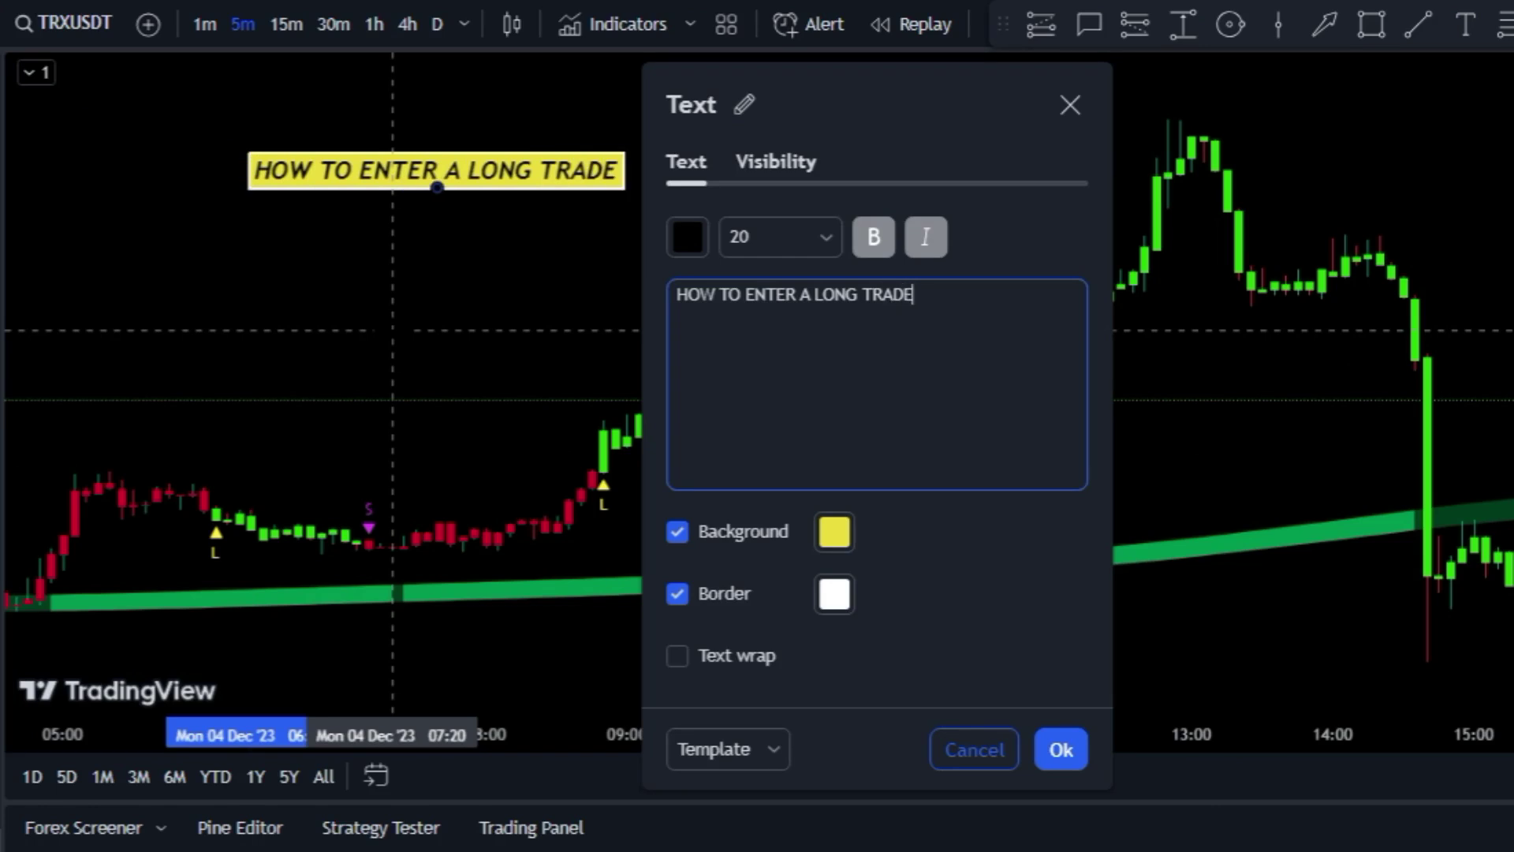
type("-")
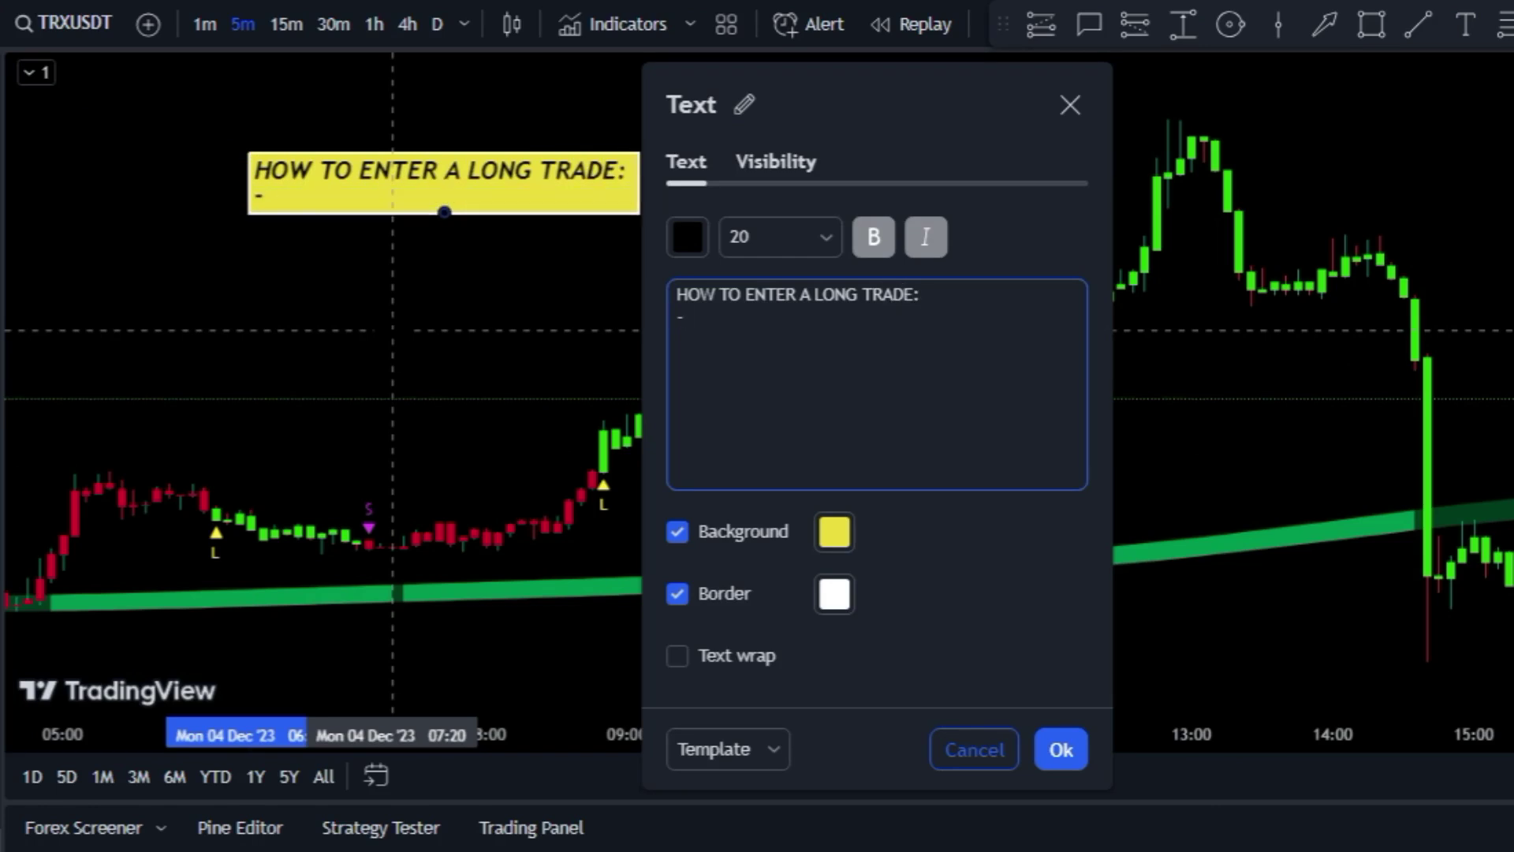
type("> GREE")
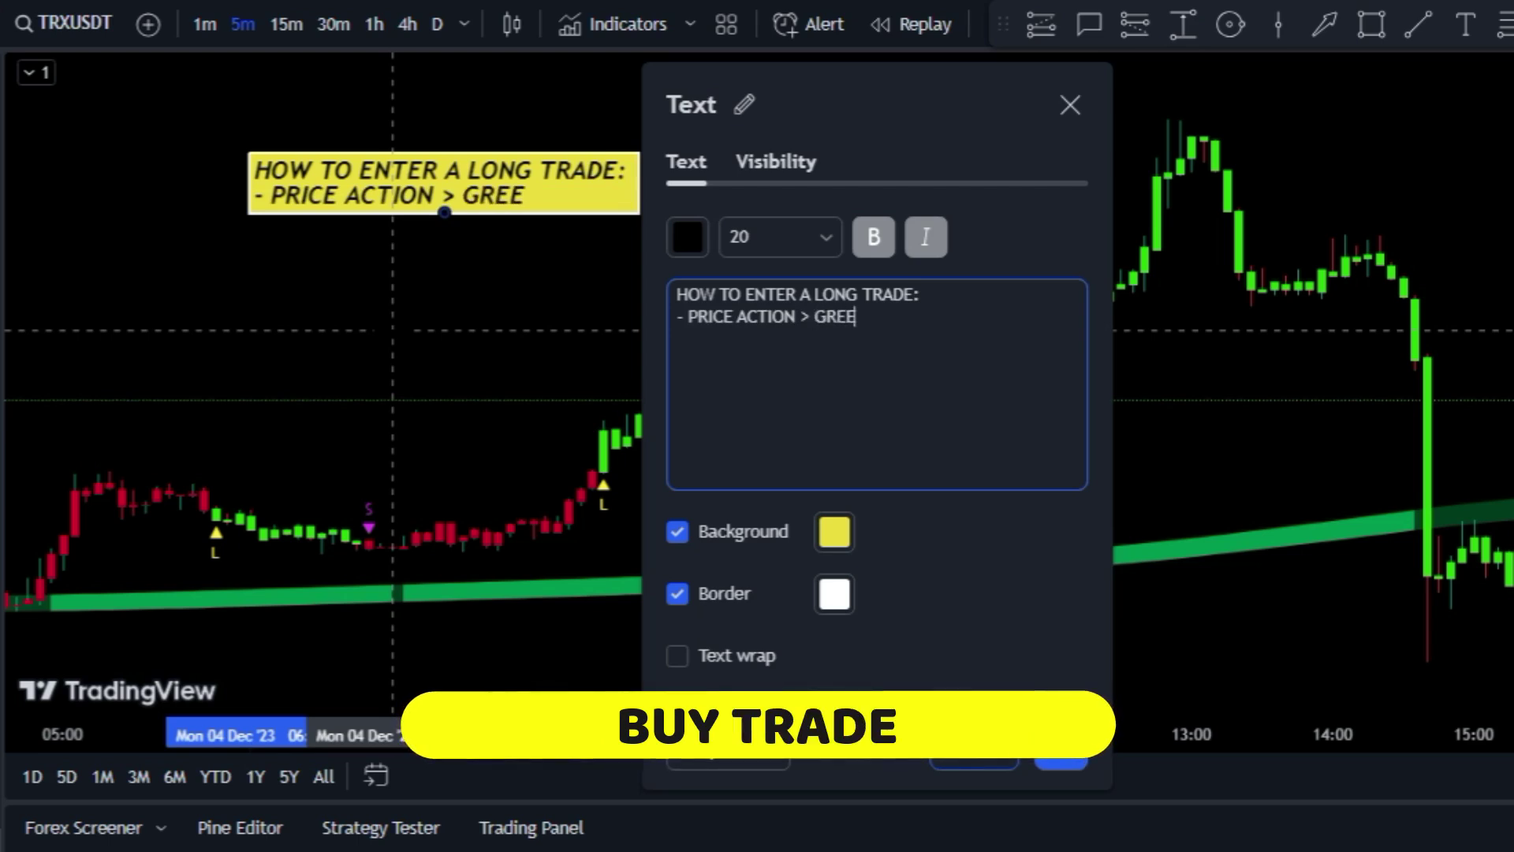
left_click(1059, 763)
left_click(560, 382)
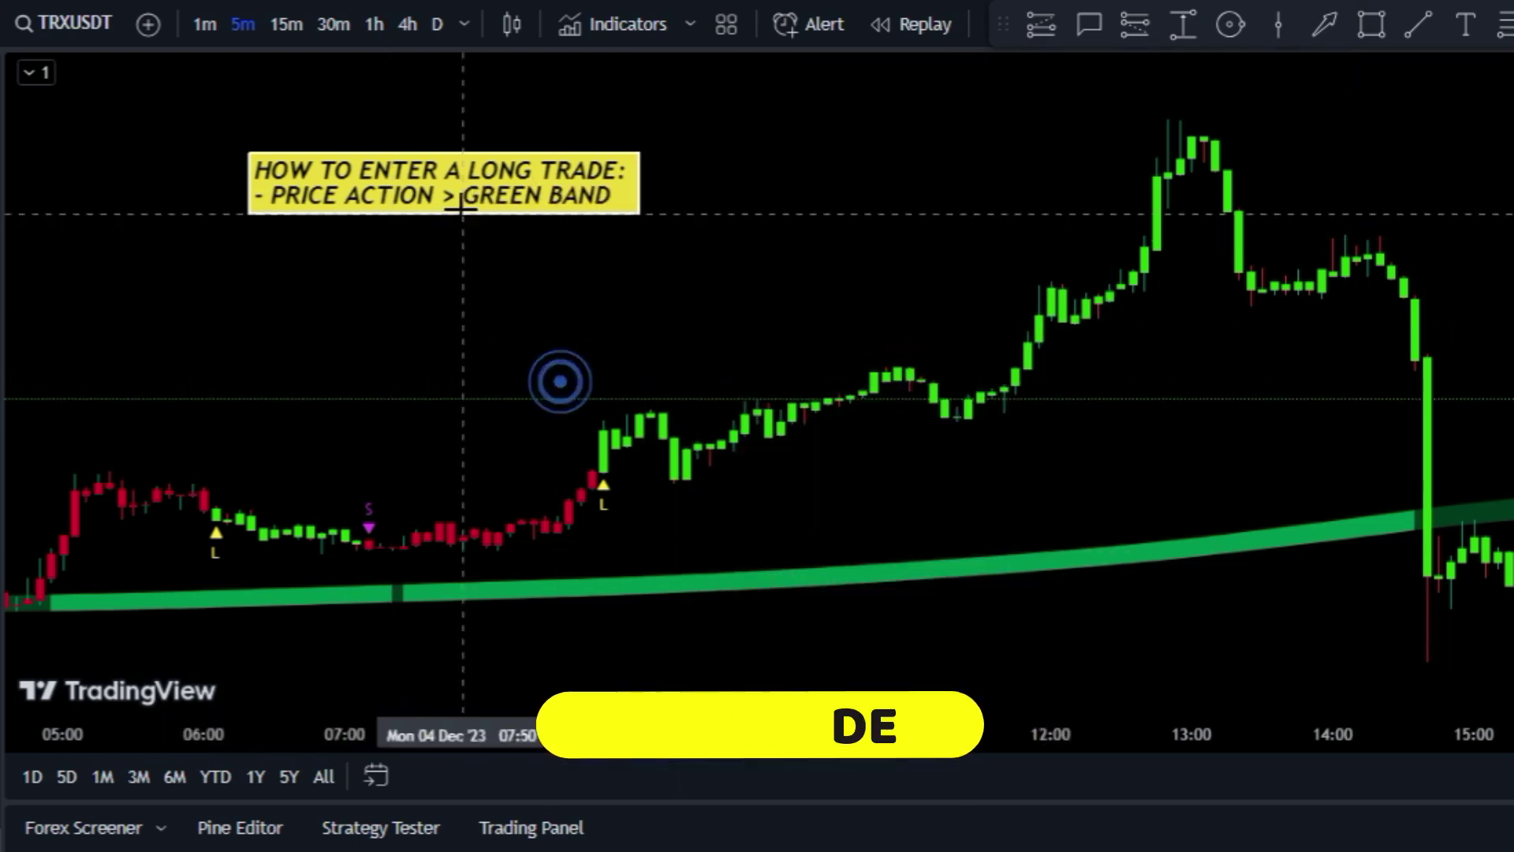
left_click_drag(463, 207, 310, 185)
left_click(181, 304)
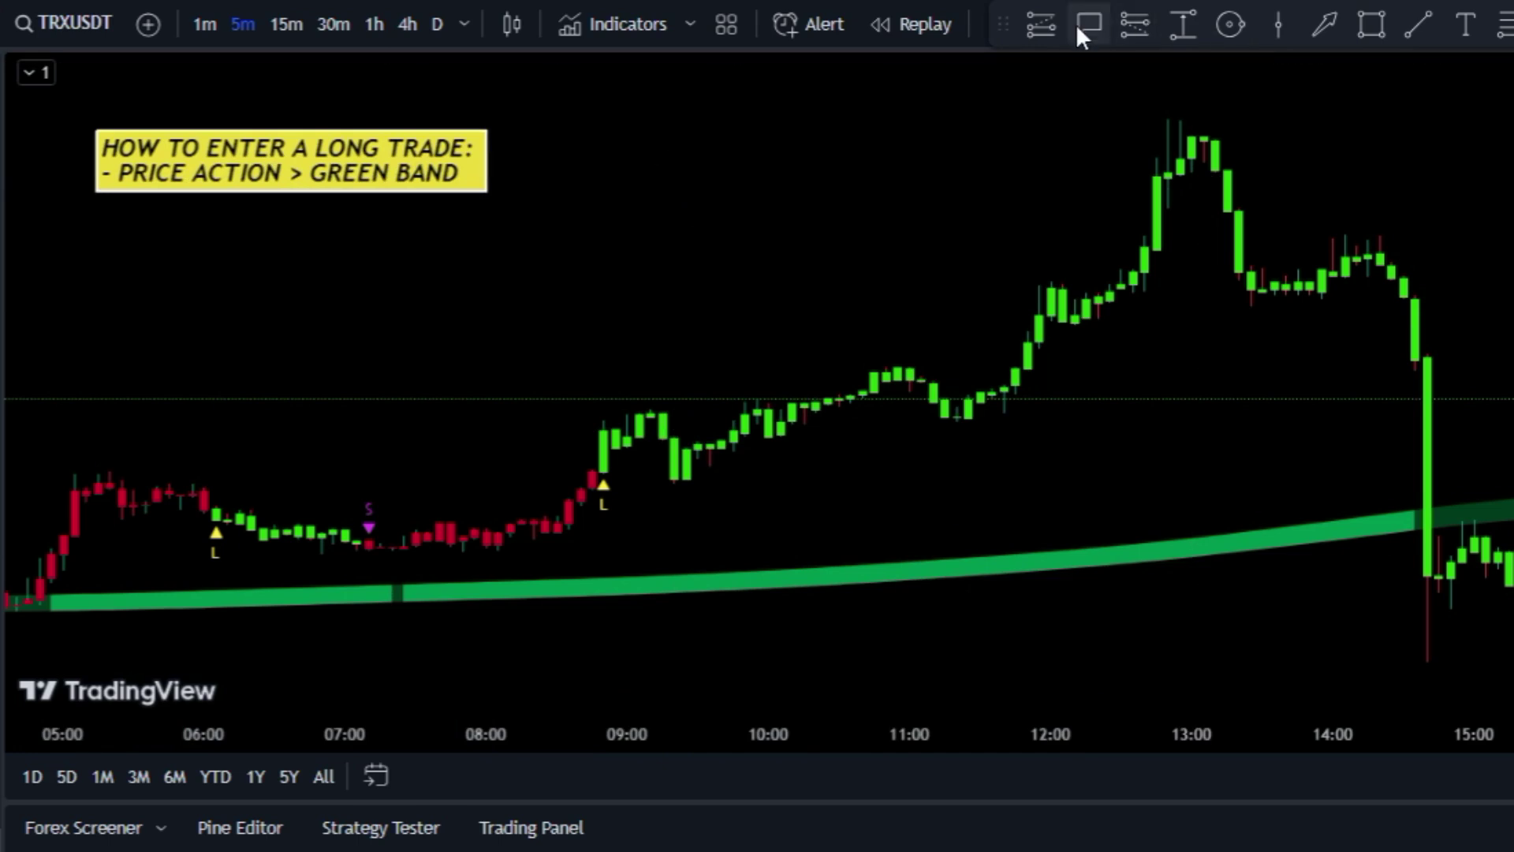
Add a callout reading "GREEN BAND" that points at the green band near 10:30 on 4 December
left_click(1089, 25)
left_click(828, 559)
type("GREEN BAND")
left_click(1065, 749)
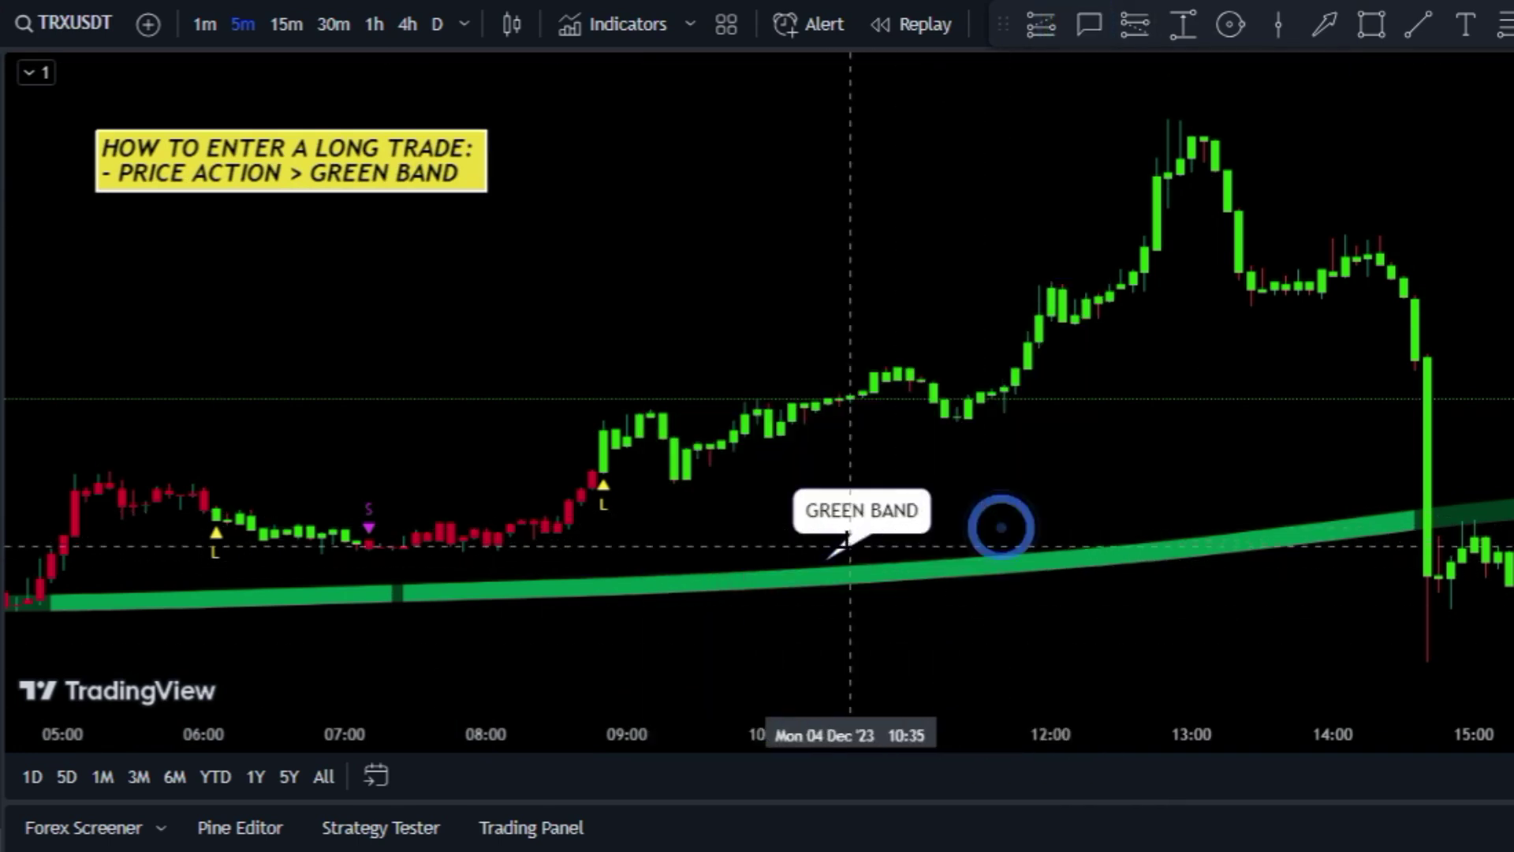
left_click(1014, 500)
Add a callout reading "PRICE ACTION" that points at the green candles near 09:15, offsetting its label slightly from the pointer
left_click(1092, 24)
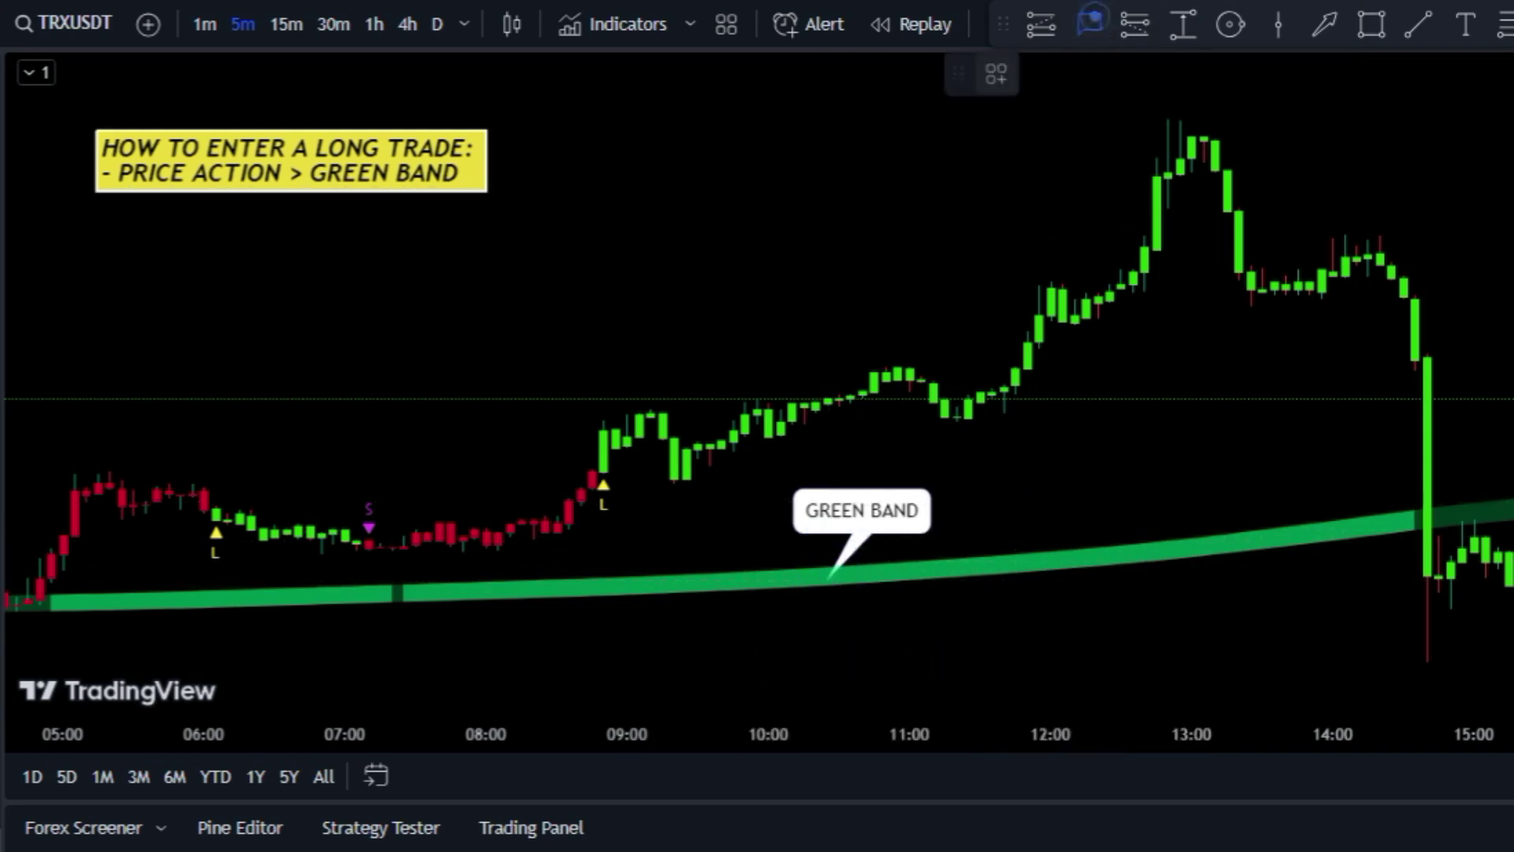
left_click(669, 403)
left_click(678, 344)
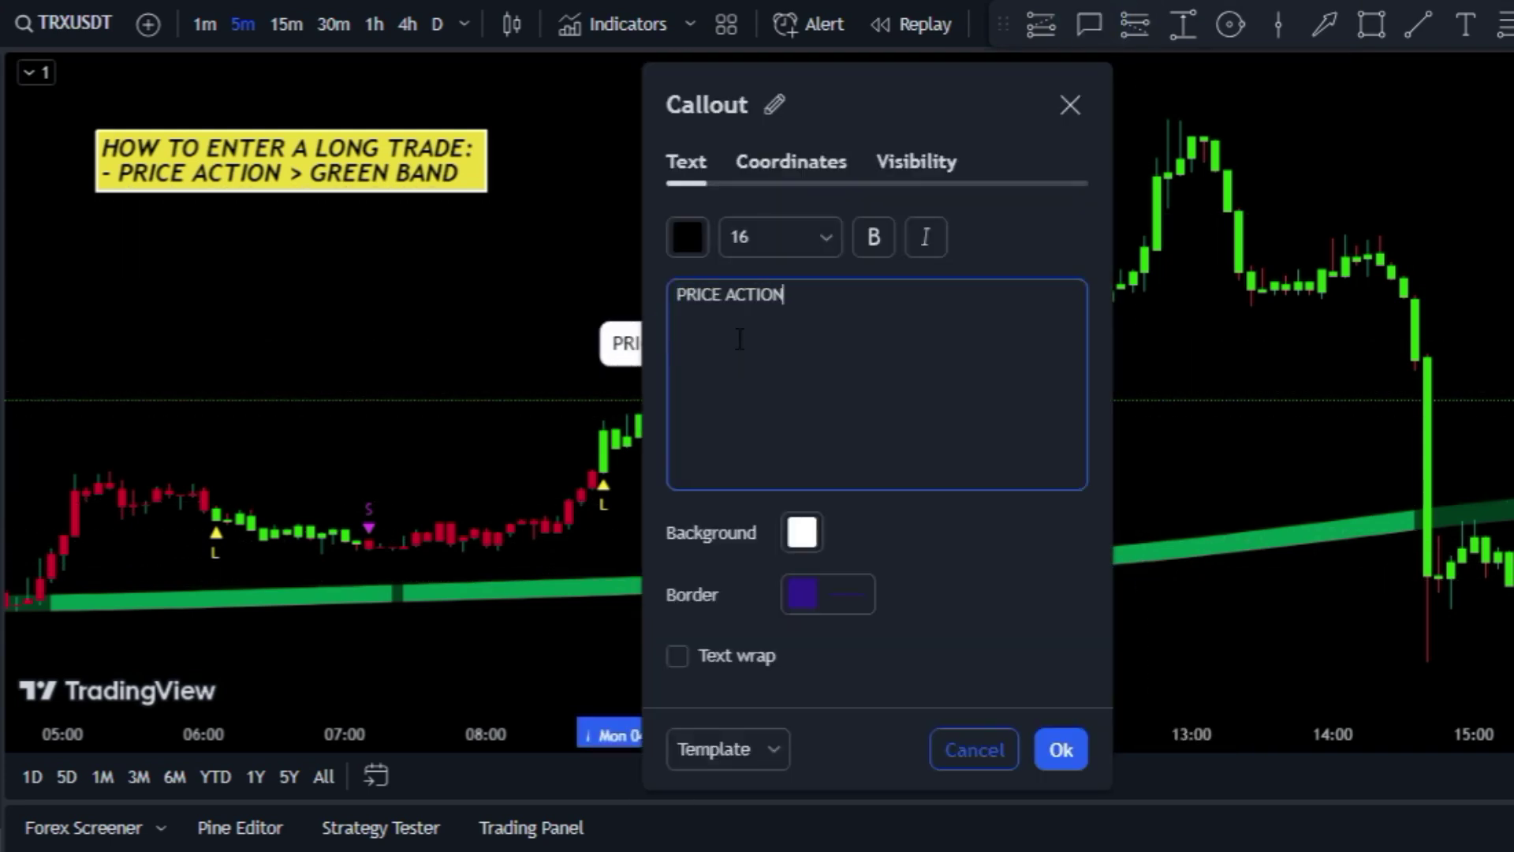
left_click(1062, 749)
left_click_drag(713, 342, 783, 341)
left_click(819, 246)
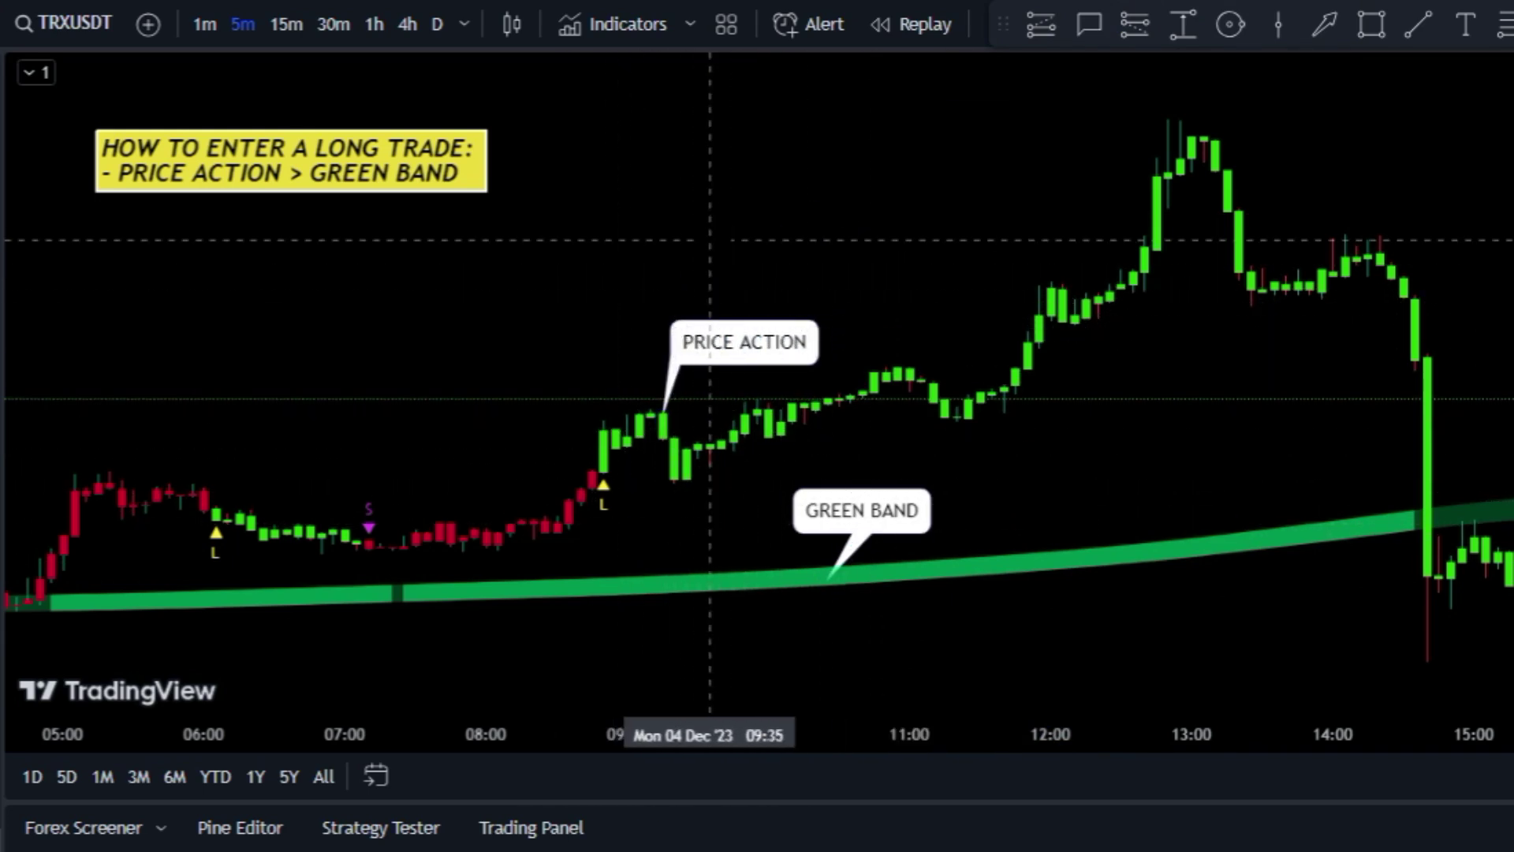
Append the line "- L SIGNAL" to the long trade entry note
double_click(380, 168)
left_click(954, 324)
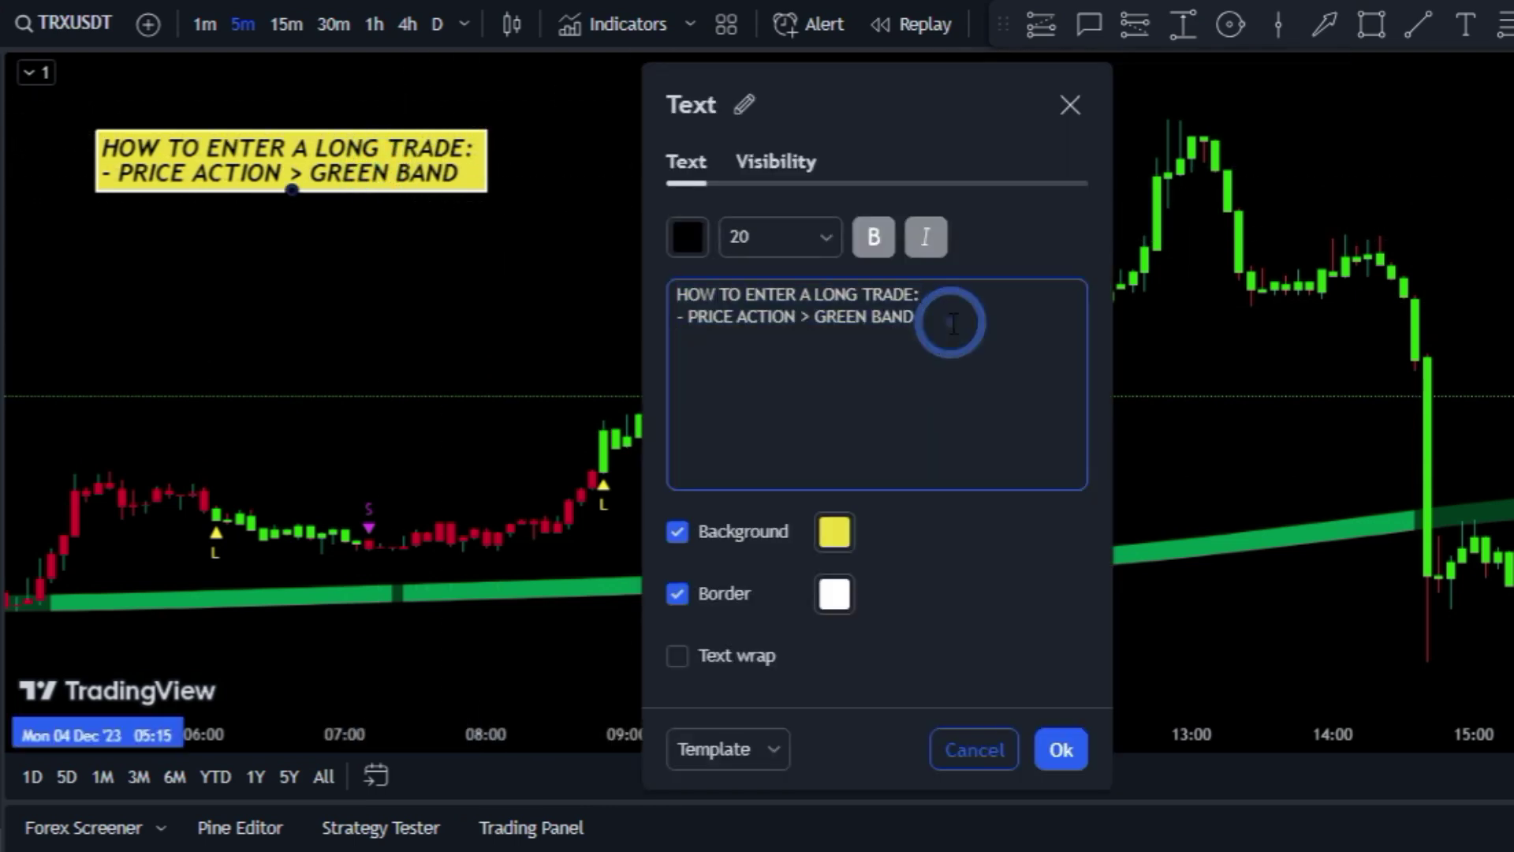
key("Return")
type("- L SIGNAL")
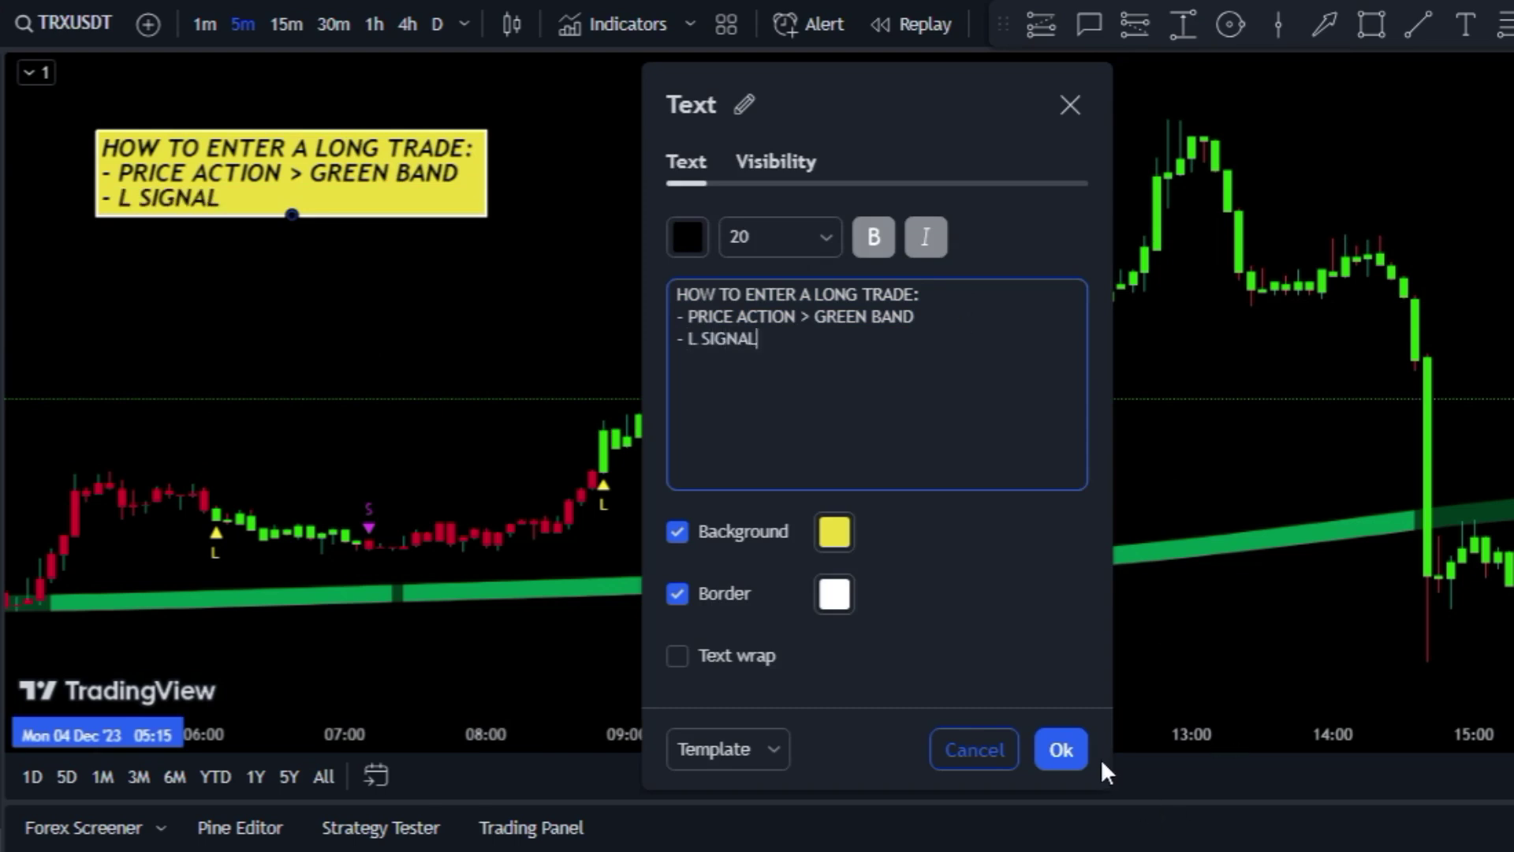
left_click(1078, 749)
left_click(531, 260)
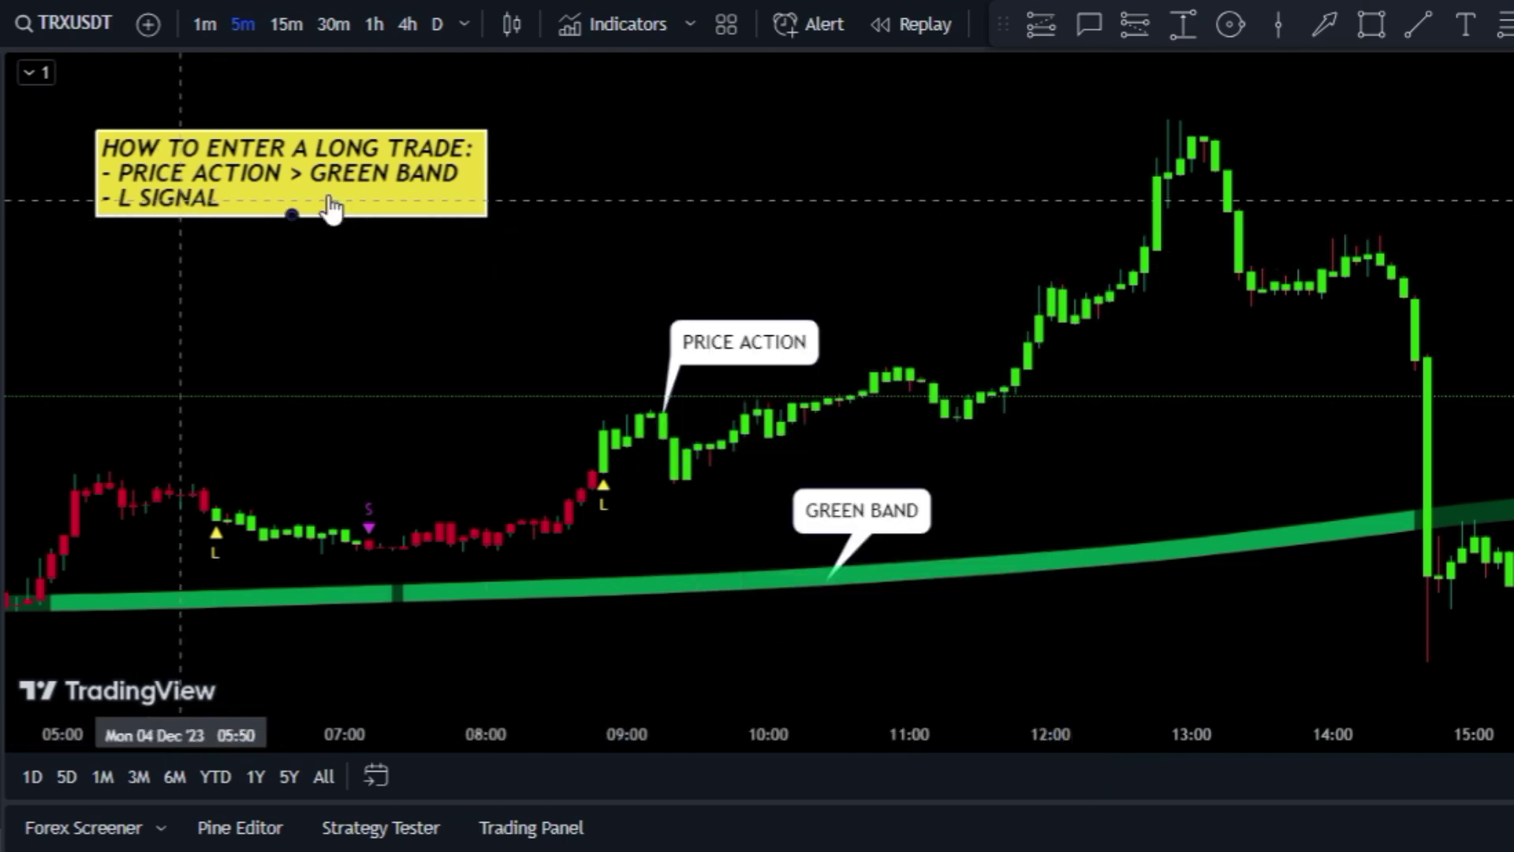
Draw a circle around the L signal at 08:50 on 4 December
left_click(1231, 25)
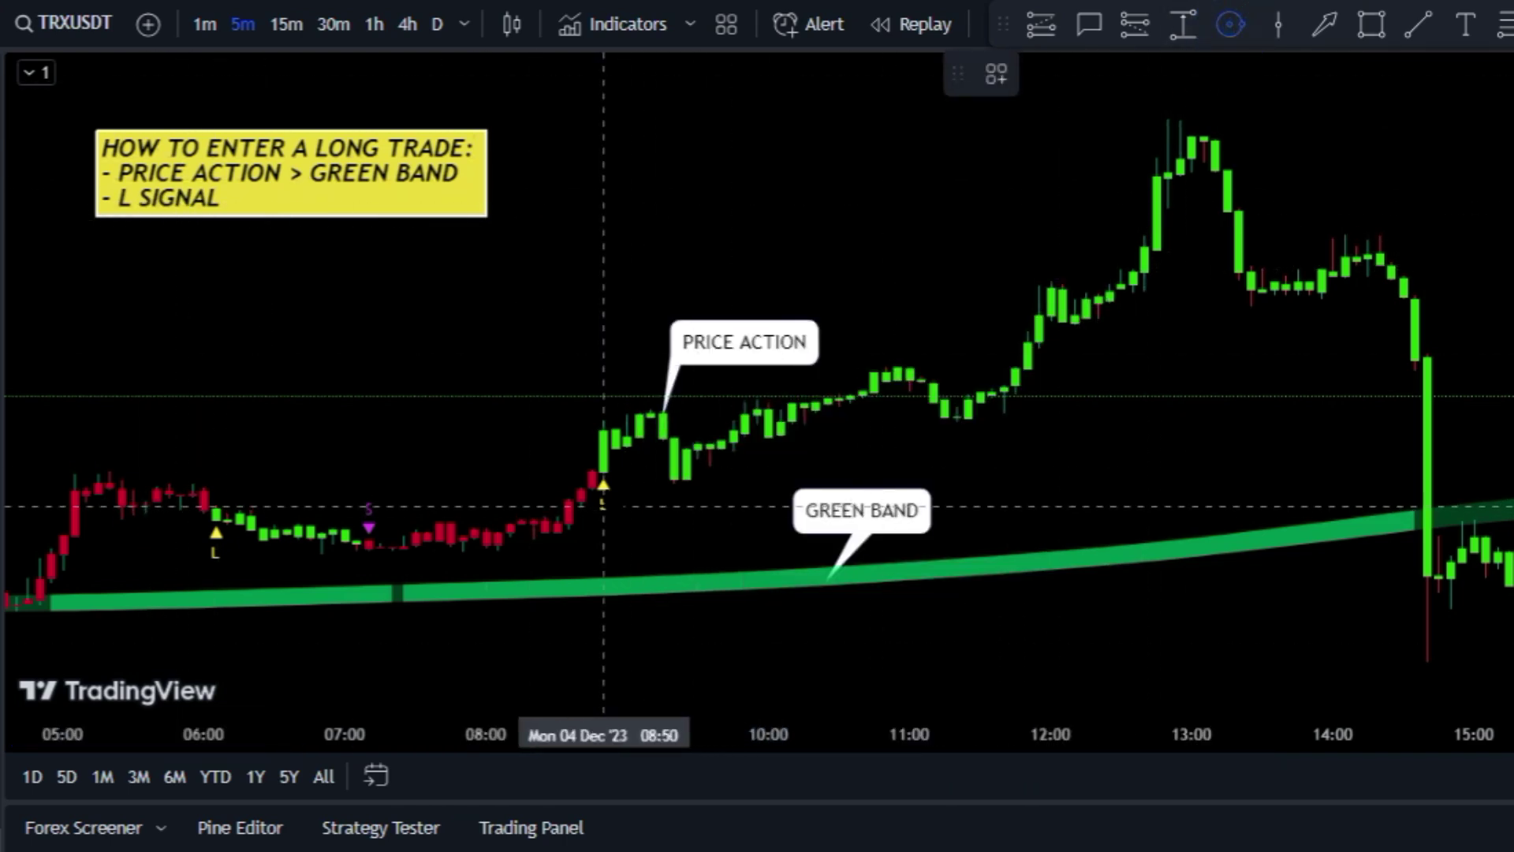
left_click_drag(604, 497, 639, 498)
left_click(693, 500)
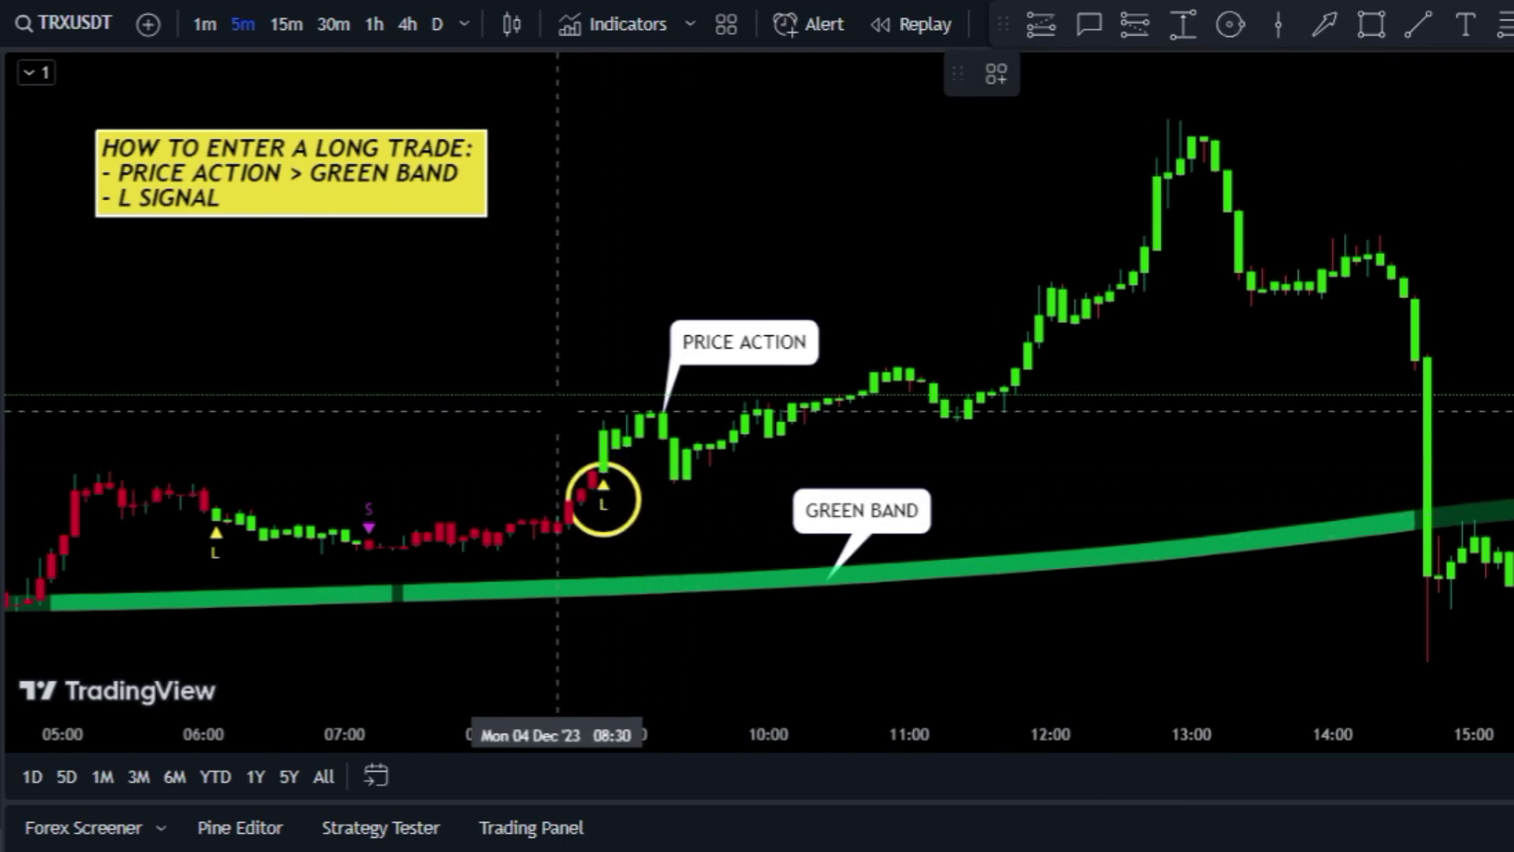
left_click(581, 412)
left_click(609, 268)
left_click(585, 419)
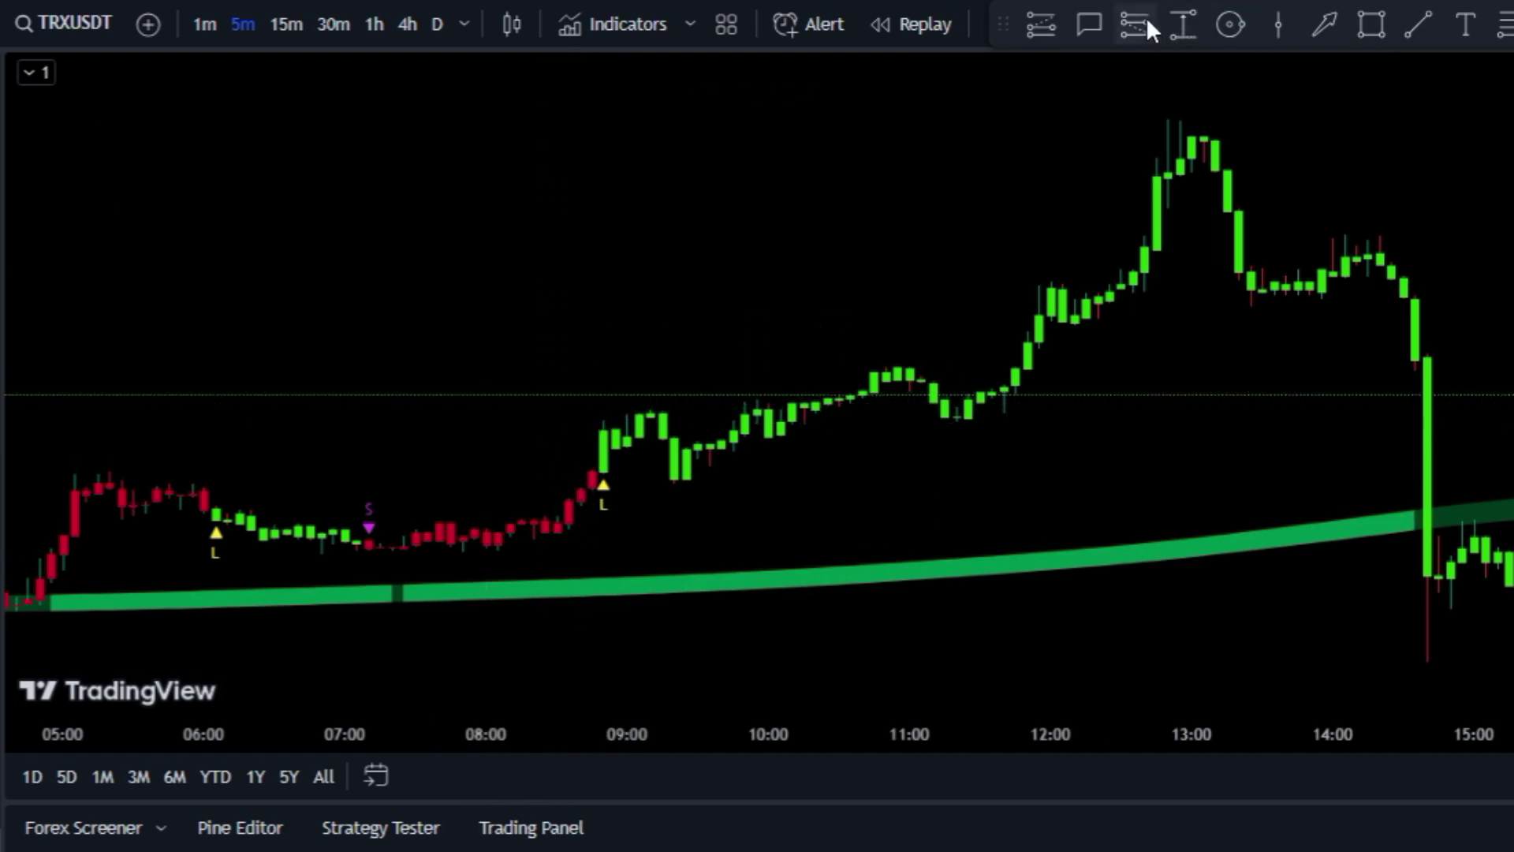
Draw a near-horizontal trend line from 08:00 to 10:00 across the L signal candle's top and label it "ENTREY LEVEL"
left_click(1417, 24)
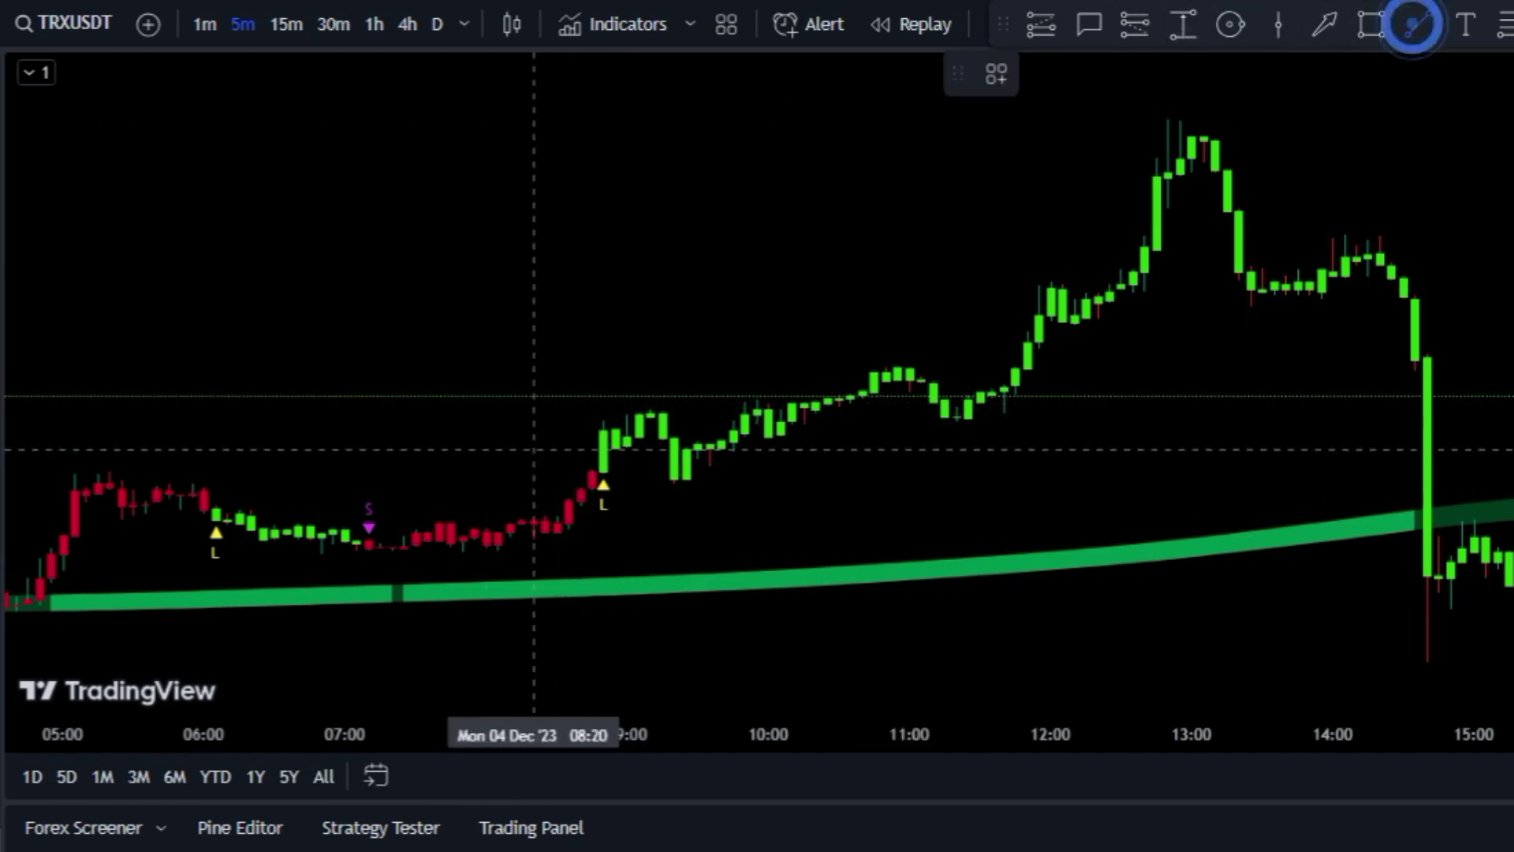
left_click(487, 429)
left_click(769, 427)
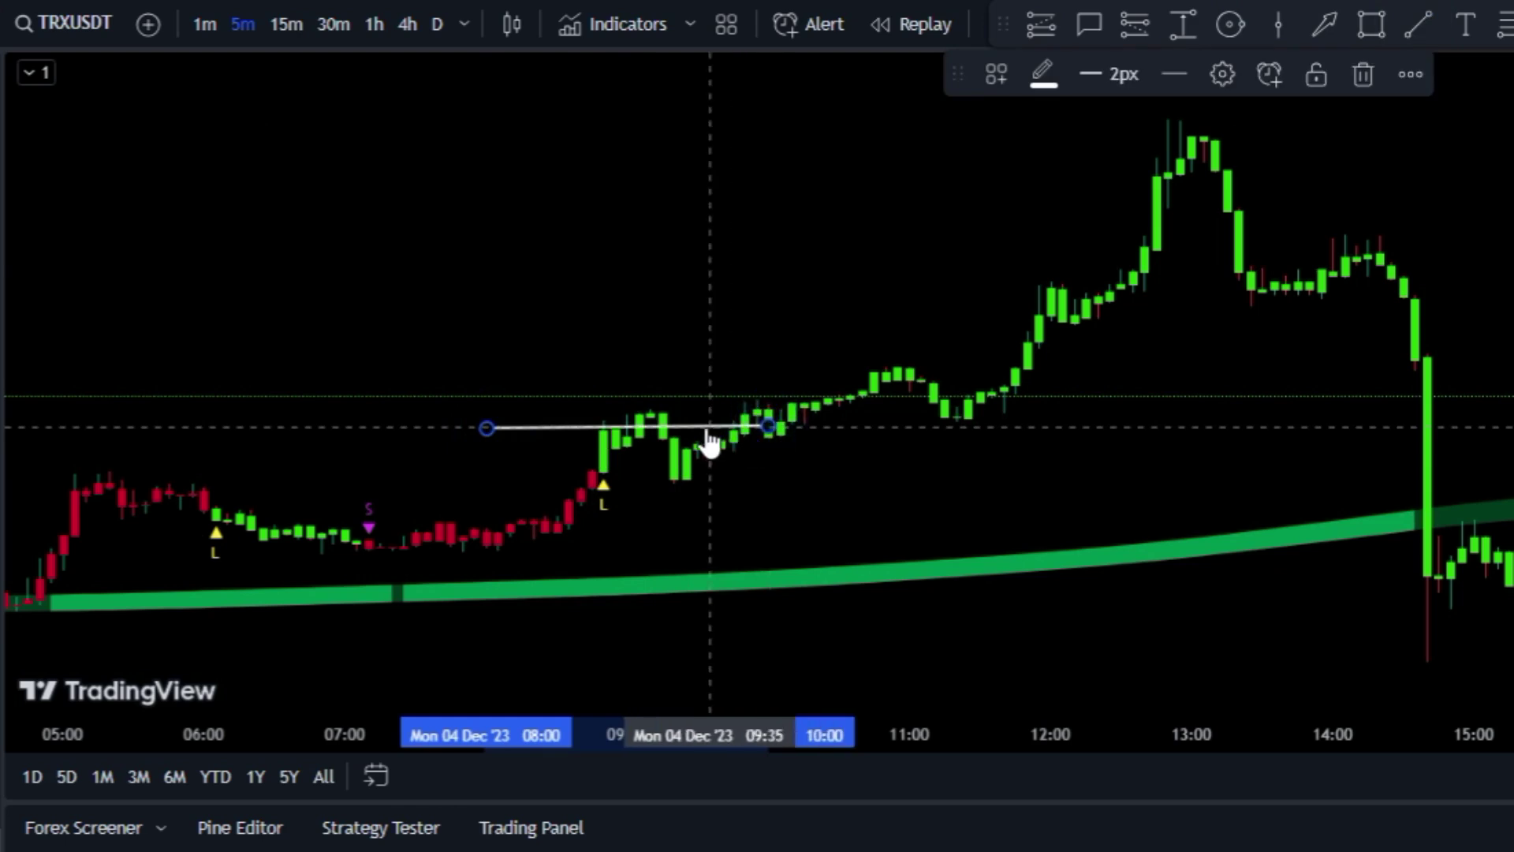
double_click(708, 429)
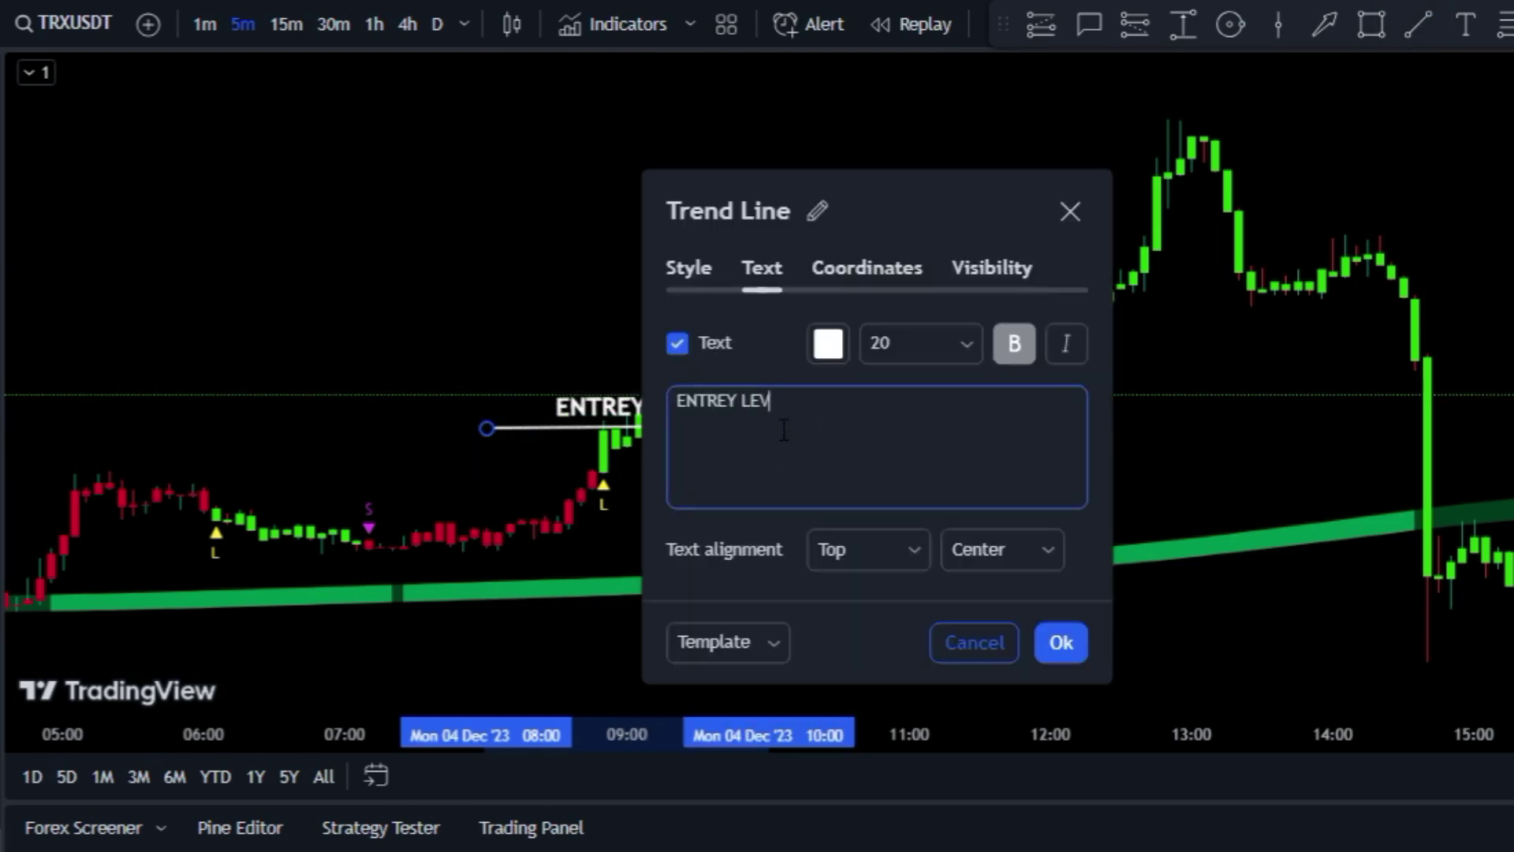
left_click(1061, 642)
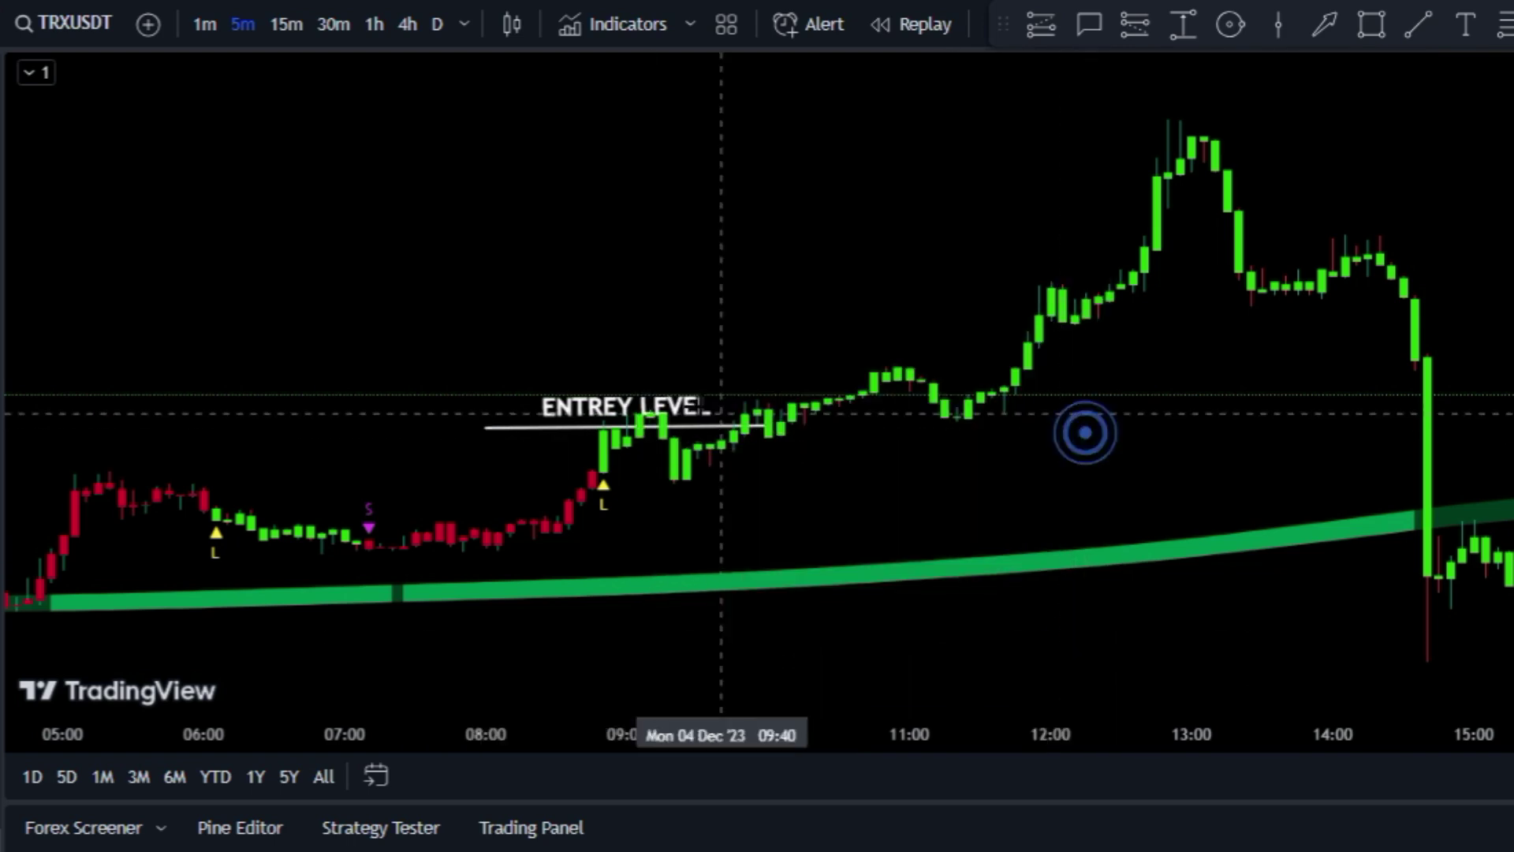
left_click(734, 248)
Add a text note reading "STOPLOSS: RECENT SWING / GREEN BAND" in the empty area above the early 4 December candles
left_click(1449, 25)
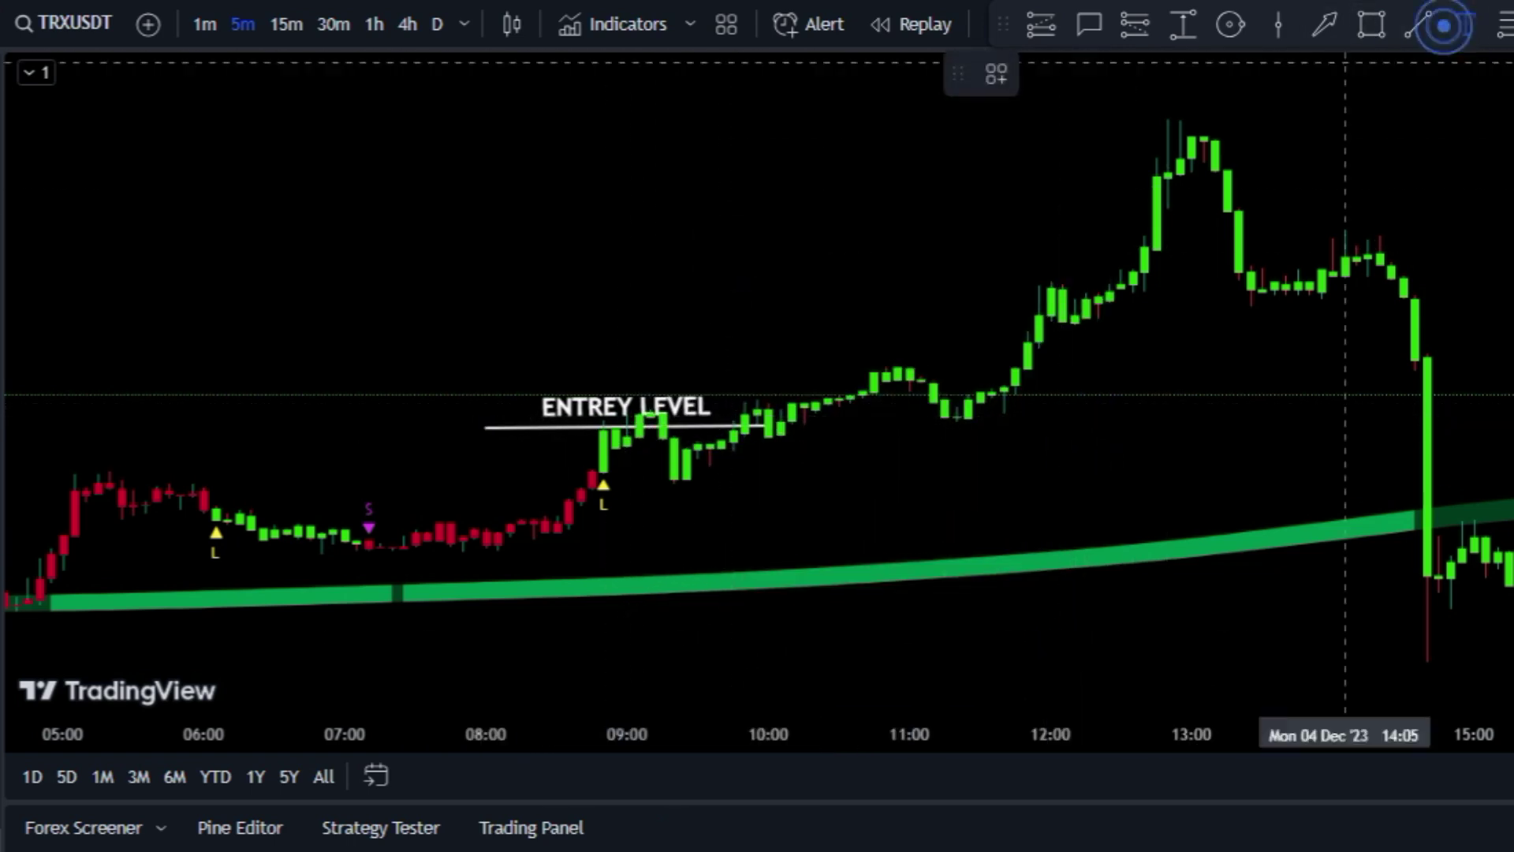
left_click(180, 174)
type("STOPLOSS: R")
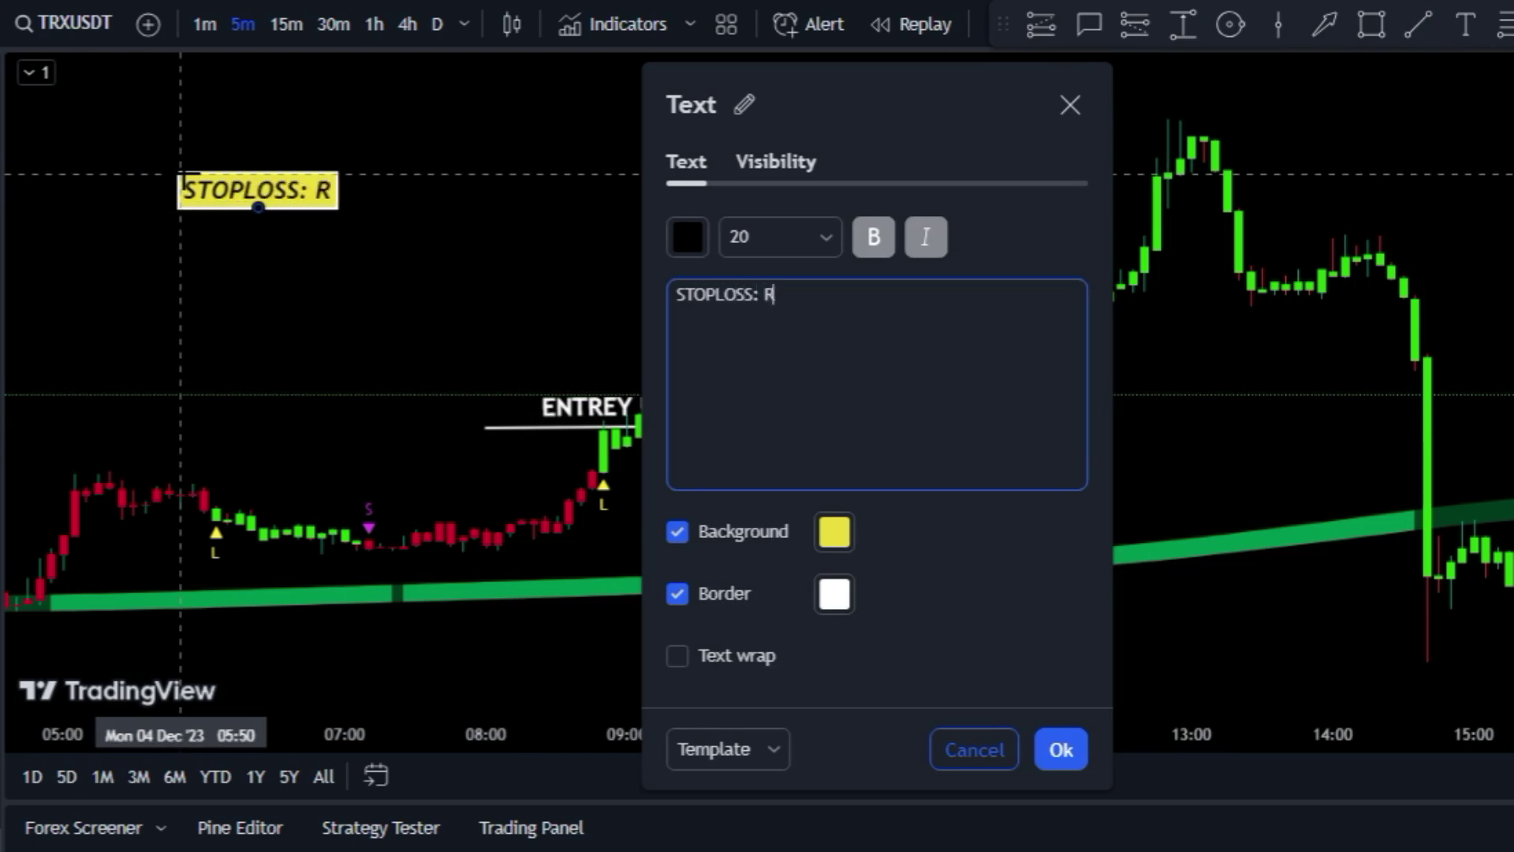
type("ECENT SWING / GREEN BAND")
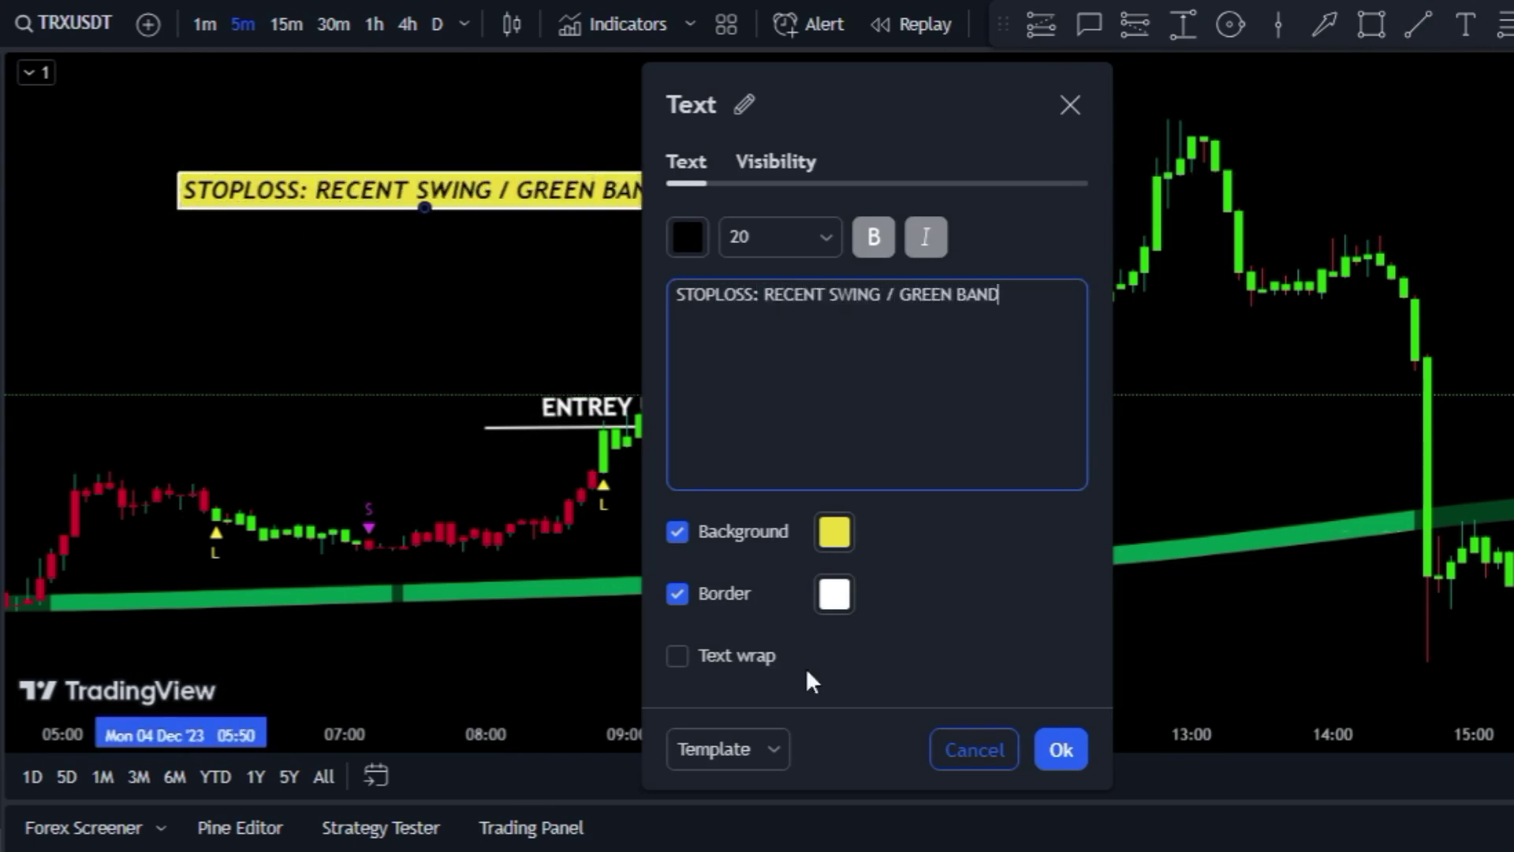
left_click(1061, 749)
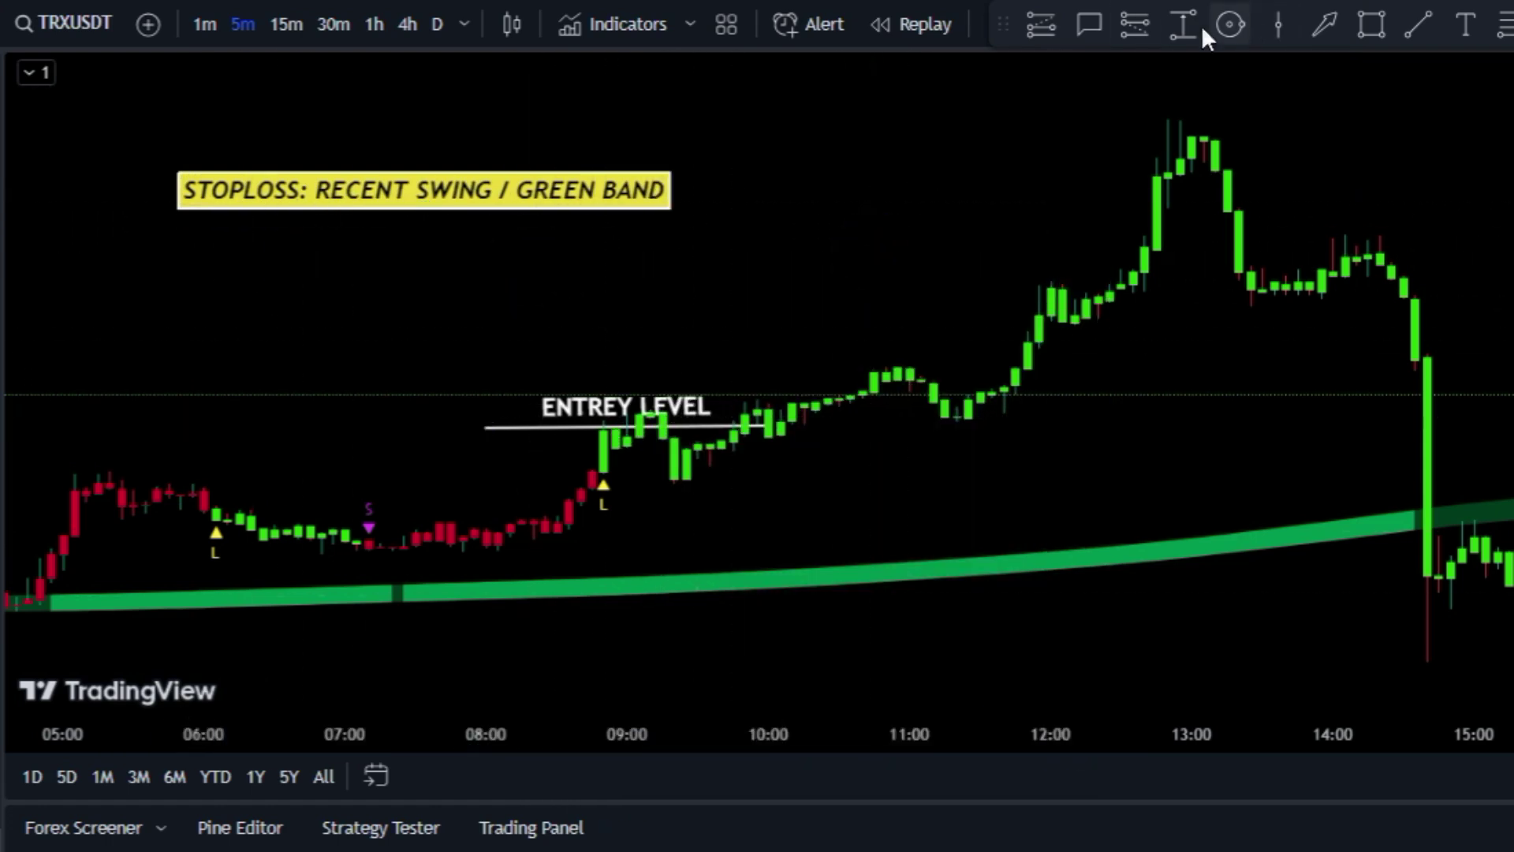
Add a callout reading "RECENT SWING" that points at the red candle low at 08:05 before the L signal
left_click(1087, 25)
left_click_drag(497, 546, 435, 517)
type("RECENT S")
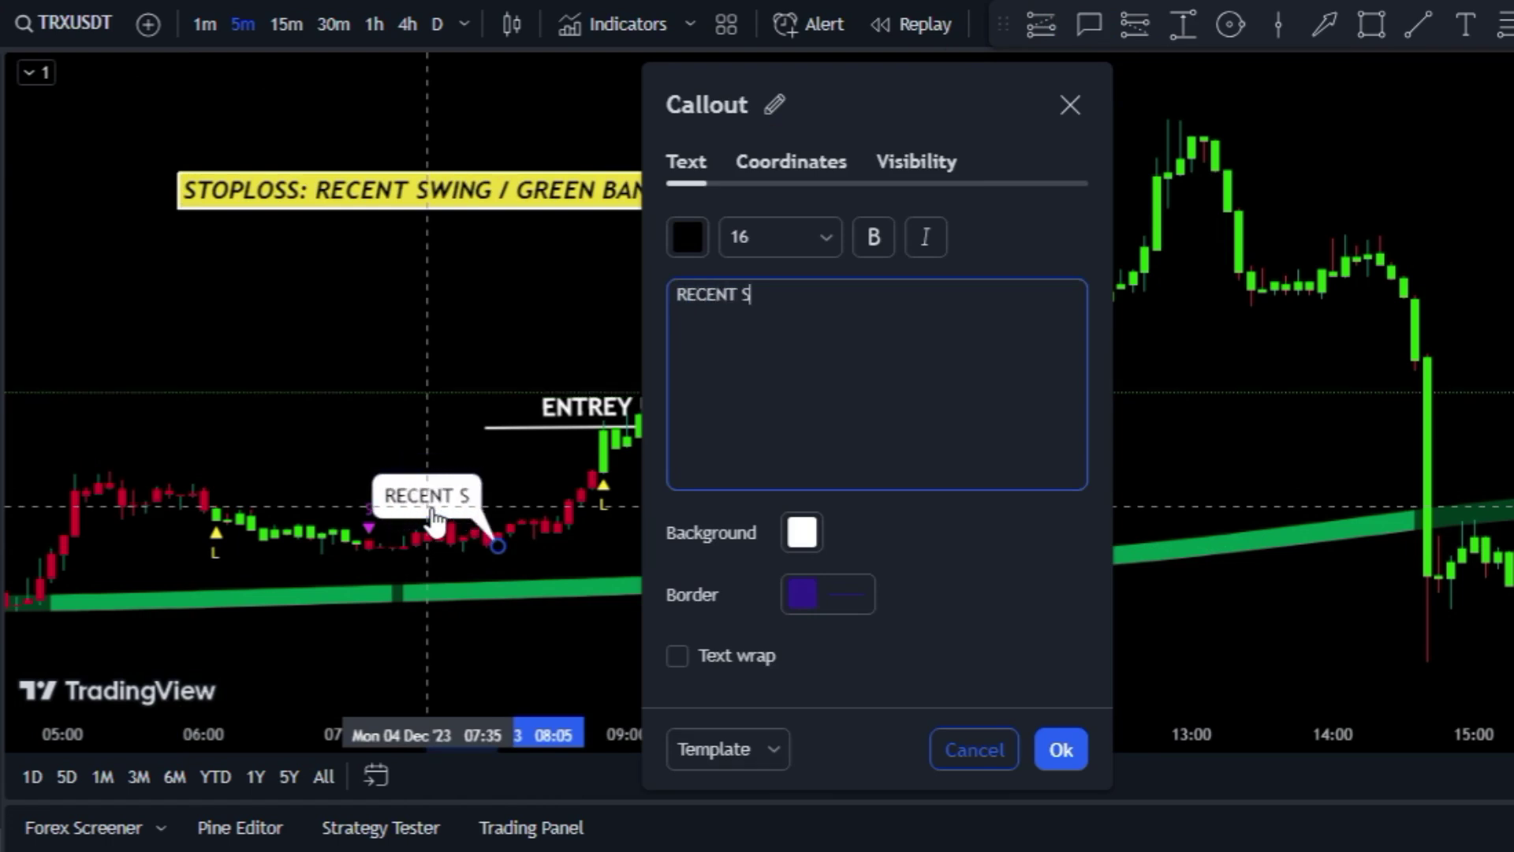
type("WING")
left_click(1061, 750)
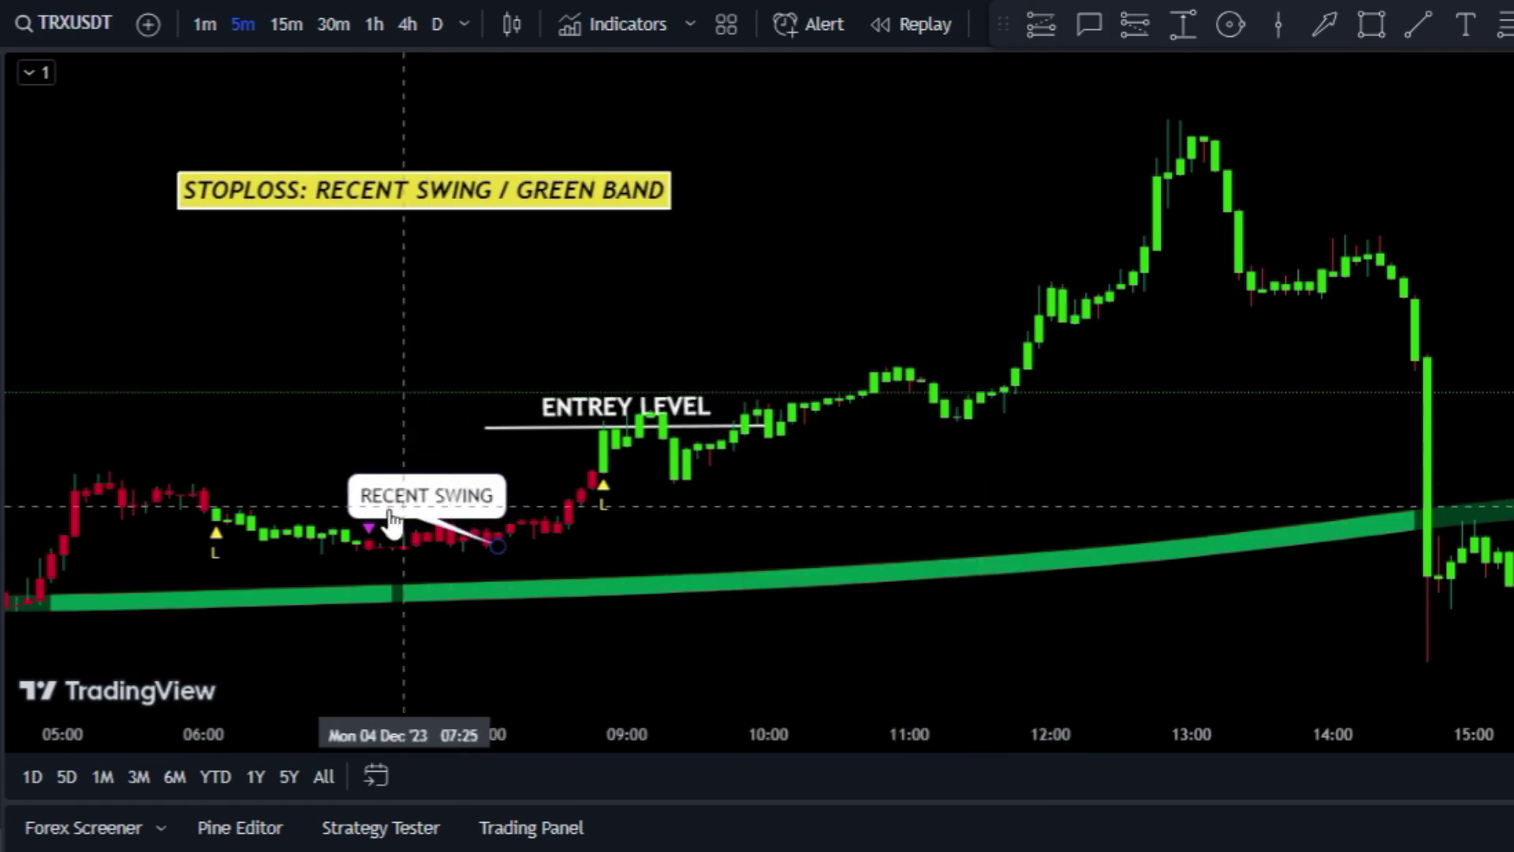
left_click(764, 476)
Add a callout reading "GREEN BAND" that points at the green band near 09:30 on 4 December
left_click(1088, 19)
left_click(713, 637)
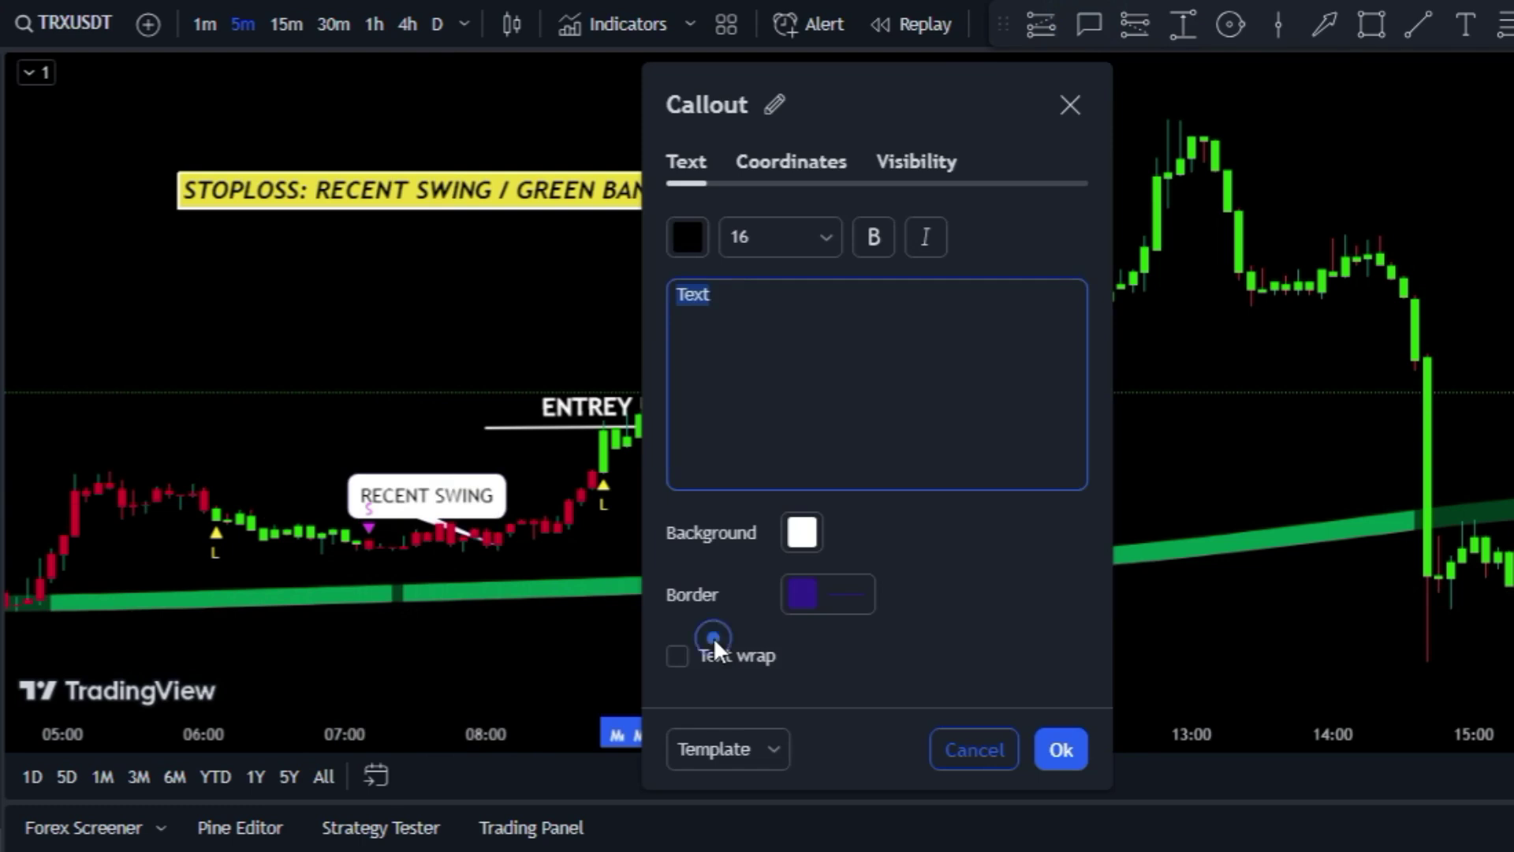
type("GREEN BAND")
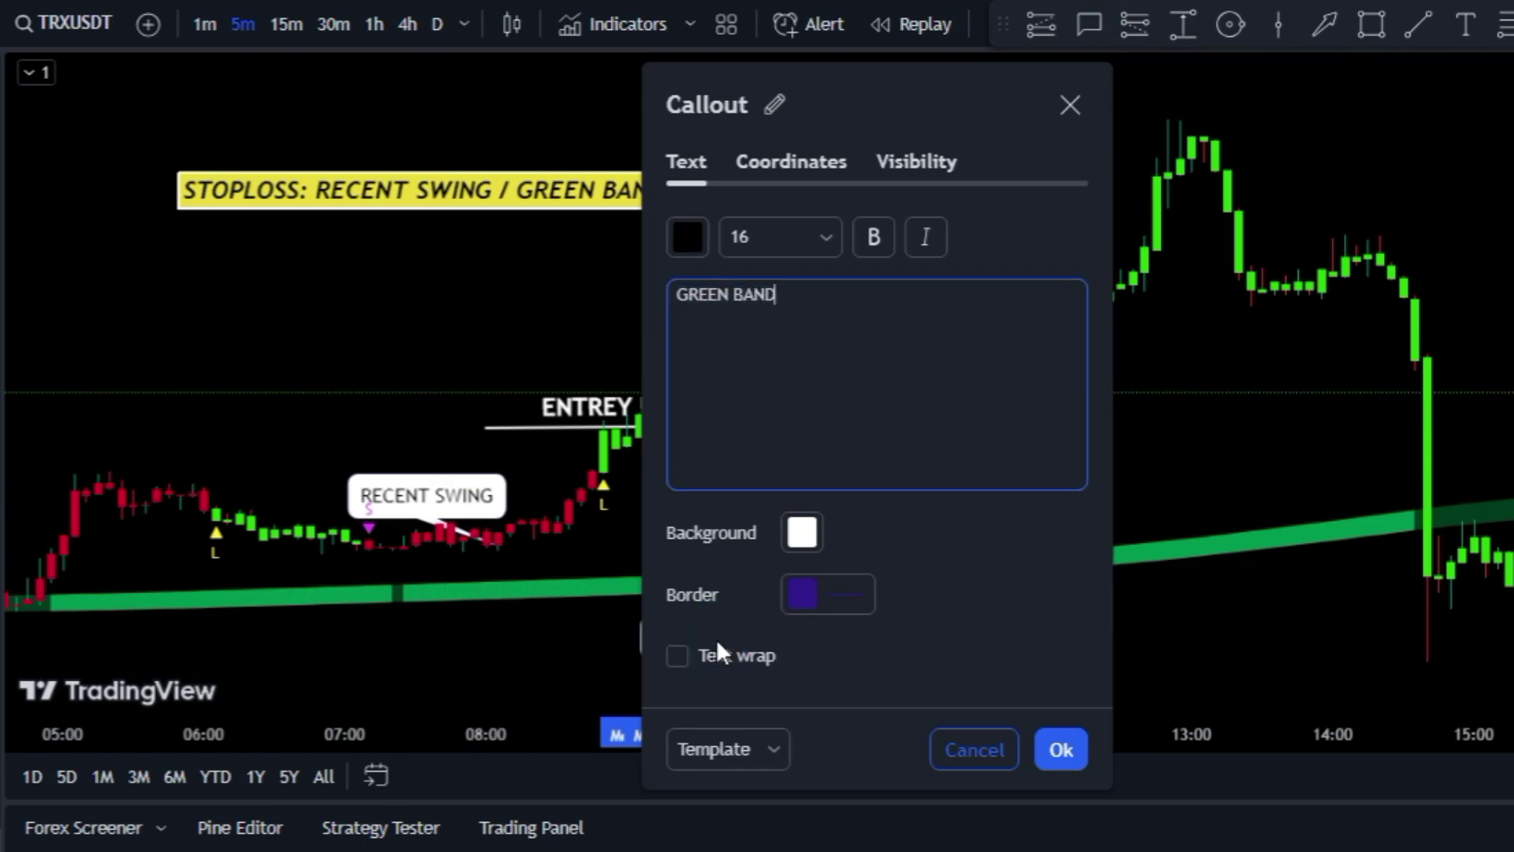
left_click(1061, 750)
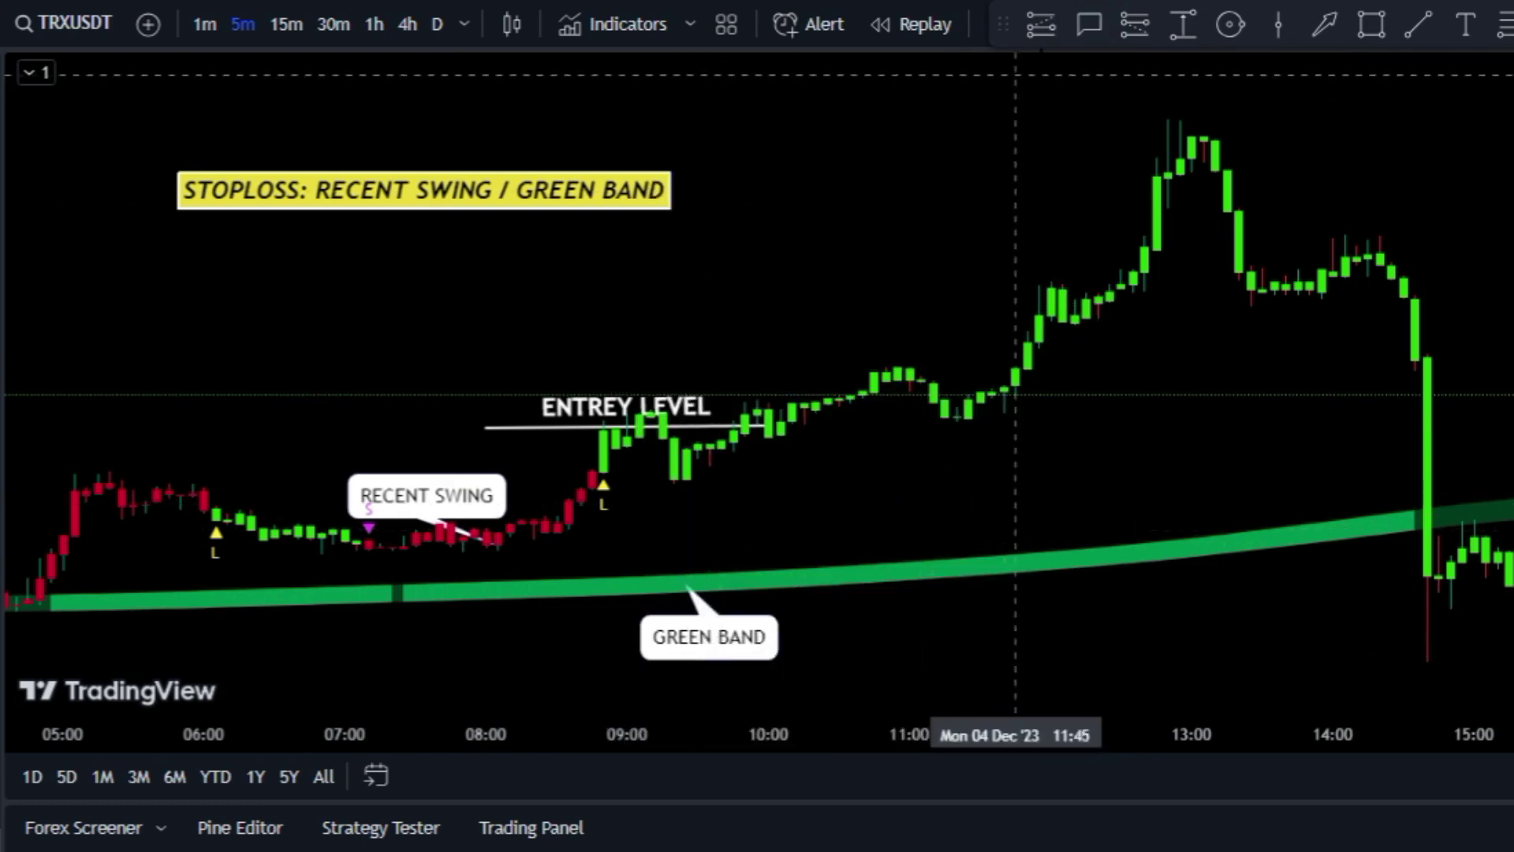
Place a long position at the entry level on the 08:50 signal candle and lower its stop to about 0.69%, below the recent swing
left_click(1136, 24)
left_click(1041, 24)
left_click(603, 426)
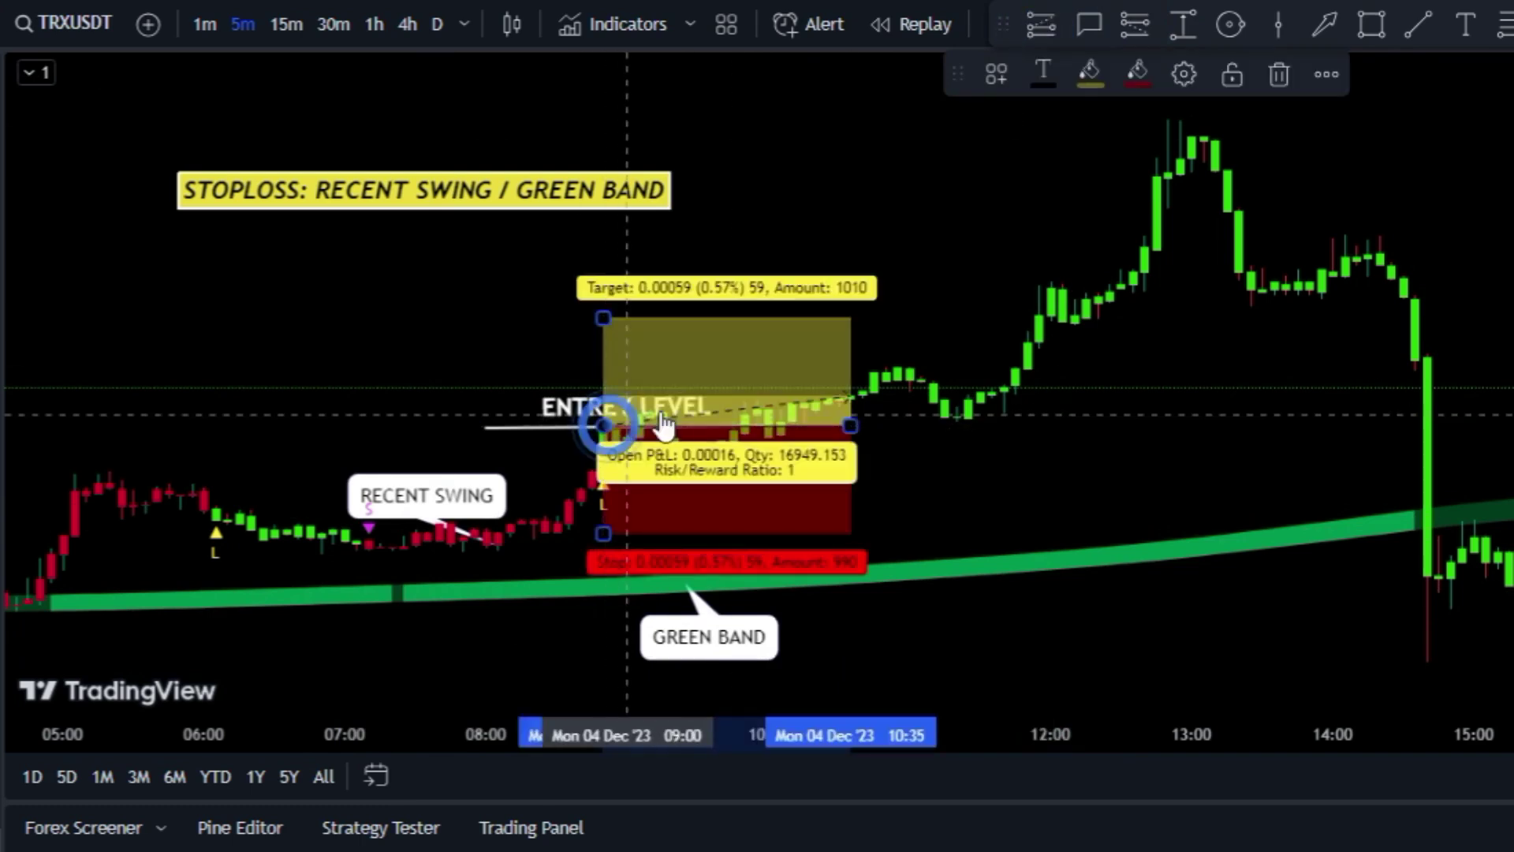
left_click_drag(603, 533, 603, 557)
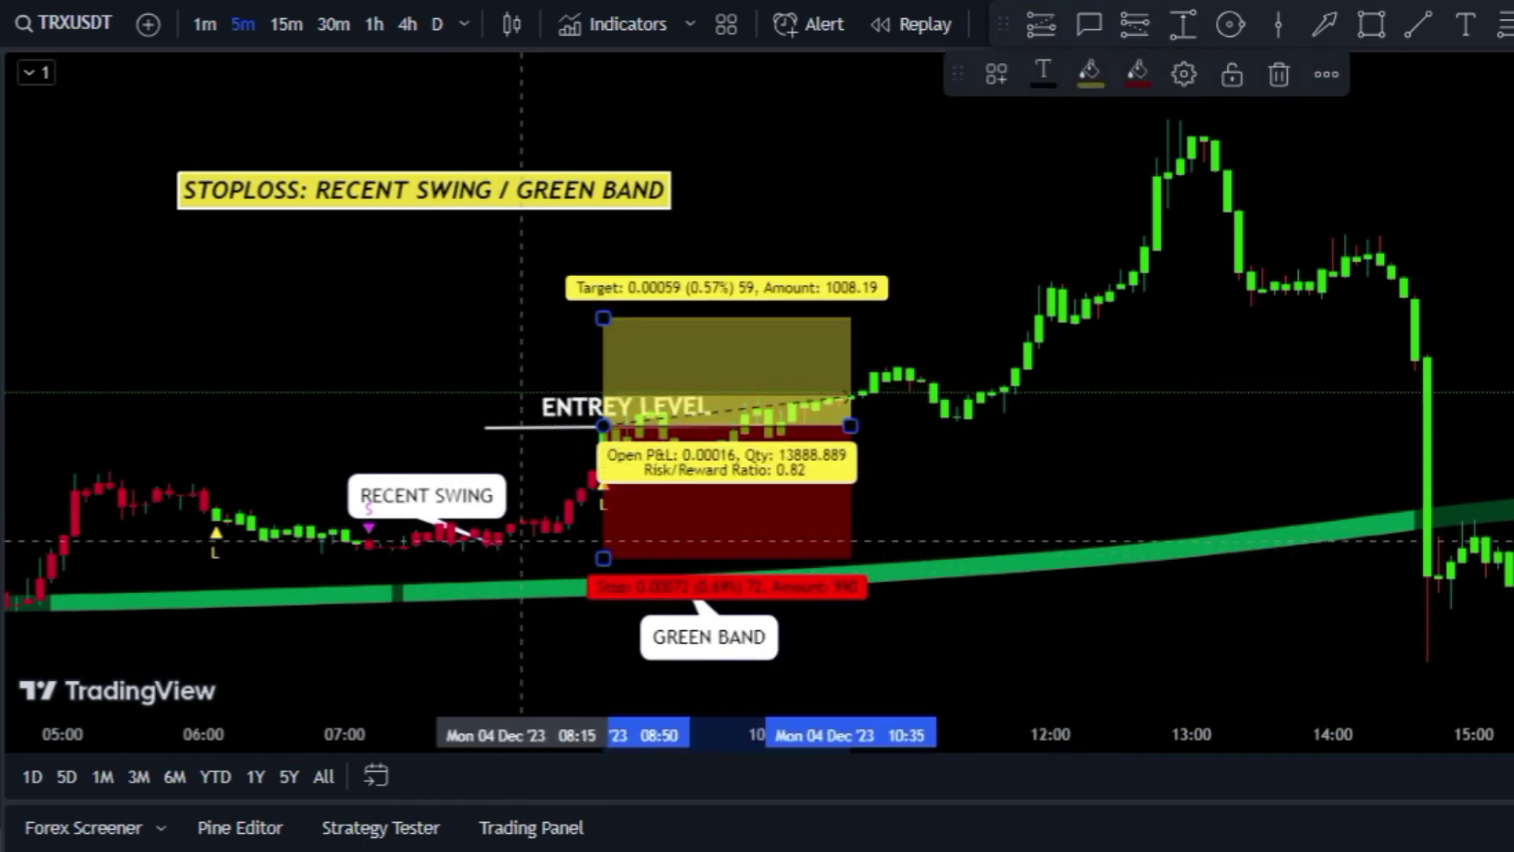
Add a text note reading "TARGET: RISK/REWARD 1:1.5" directly below the stop loss note
left_click(1465, 24)
left_click(204, 234)
type("TARGET: ")
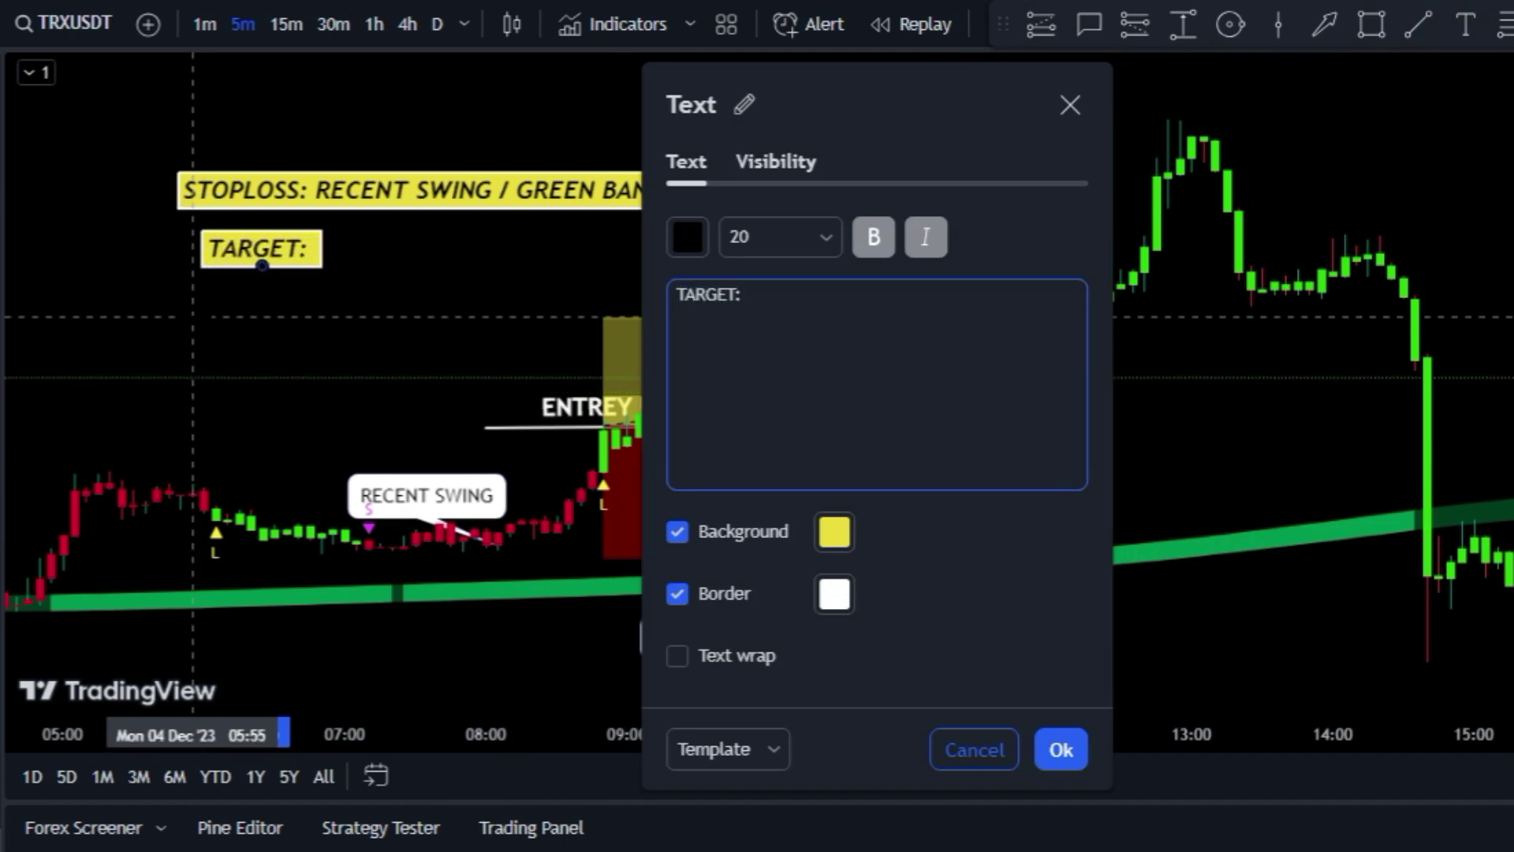
type("RISK/REWARD 1:1.5")
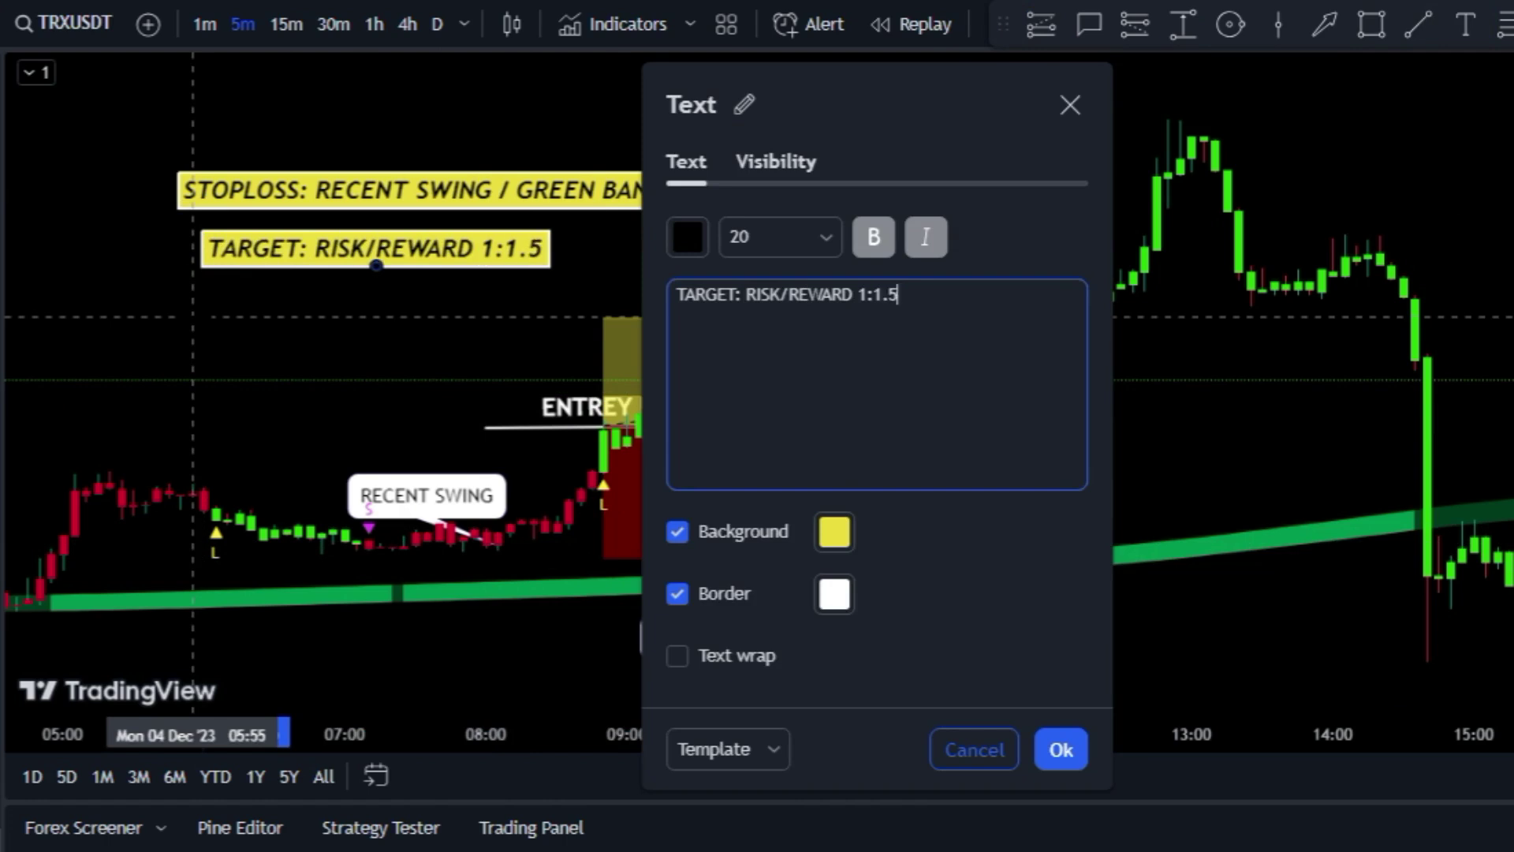
left_click(1061, 748)
left_click_drag(480, 251, 457, 254)
left_click(453, 314)
Raise the long position's target to a risk/reward ratio of about 1.5 and extend the position to about 12:40
left_click_drag(605, 320, 610, 226)
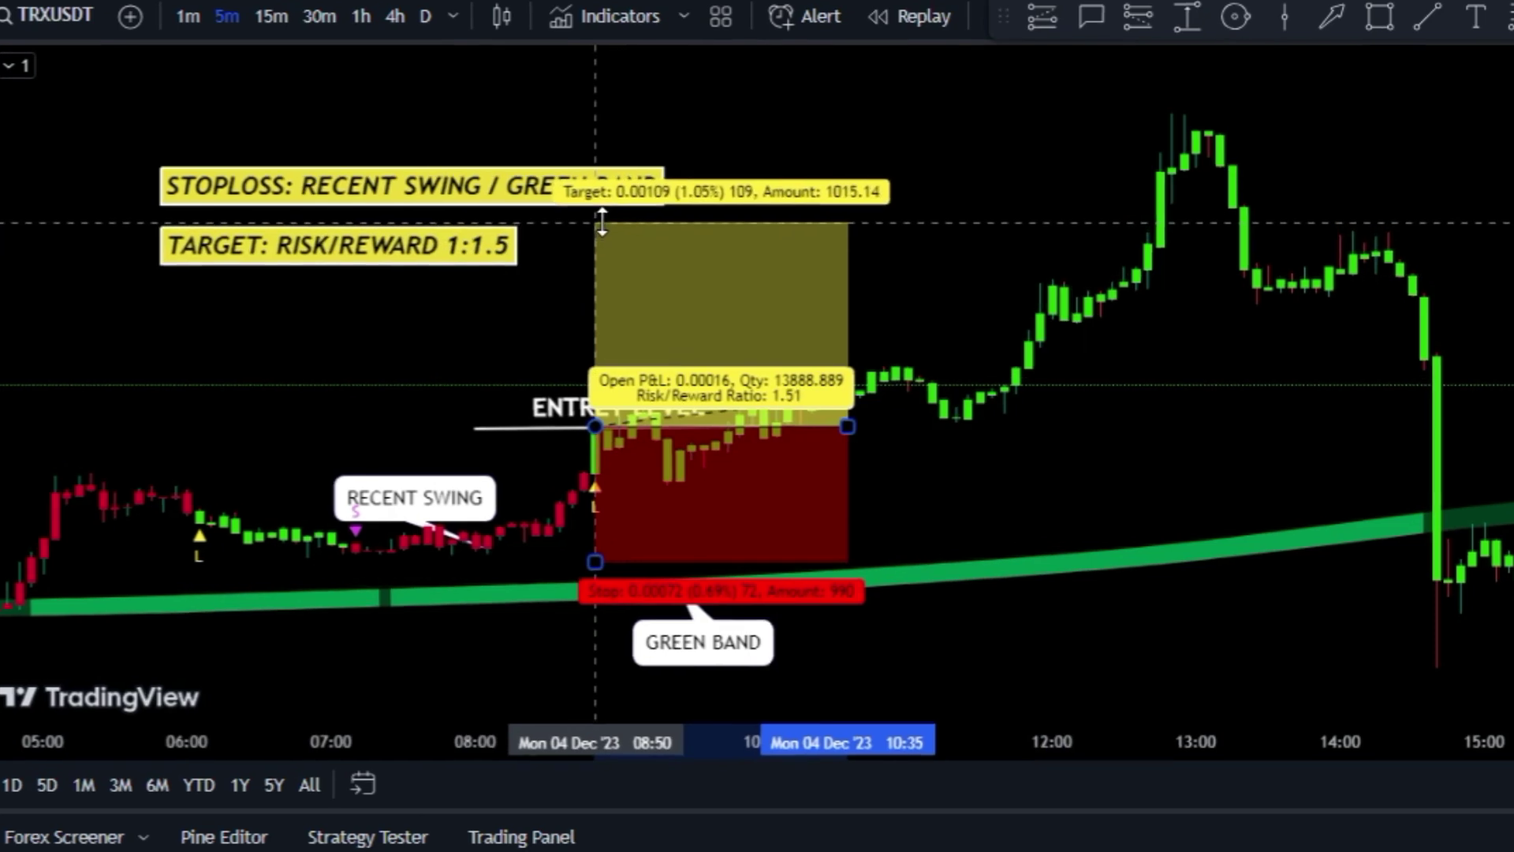
left_click_drag(851, 426, 1149, 382)
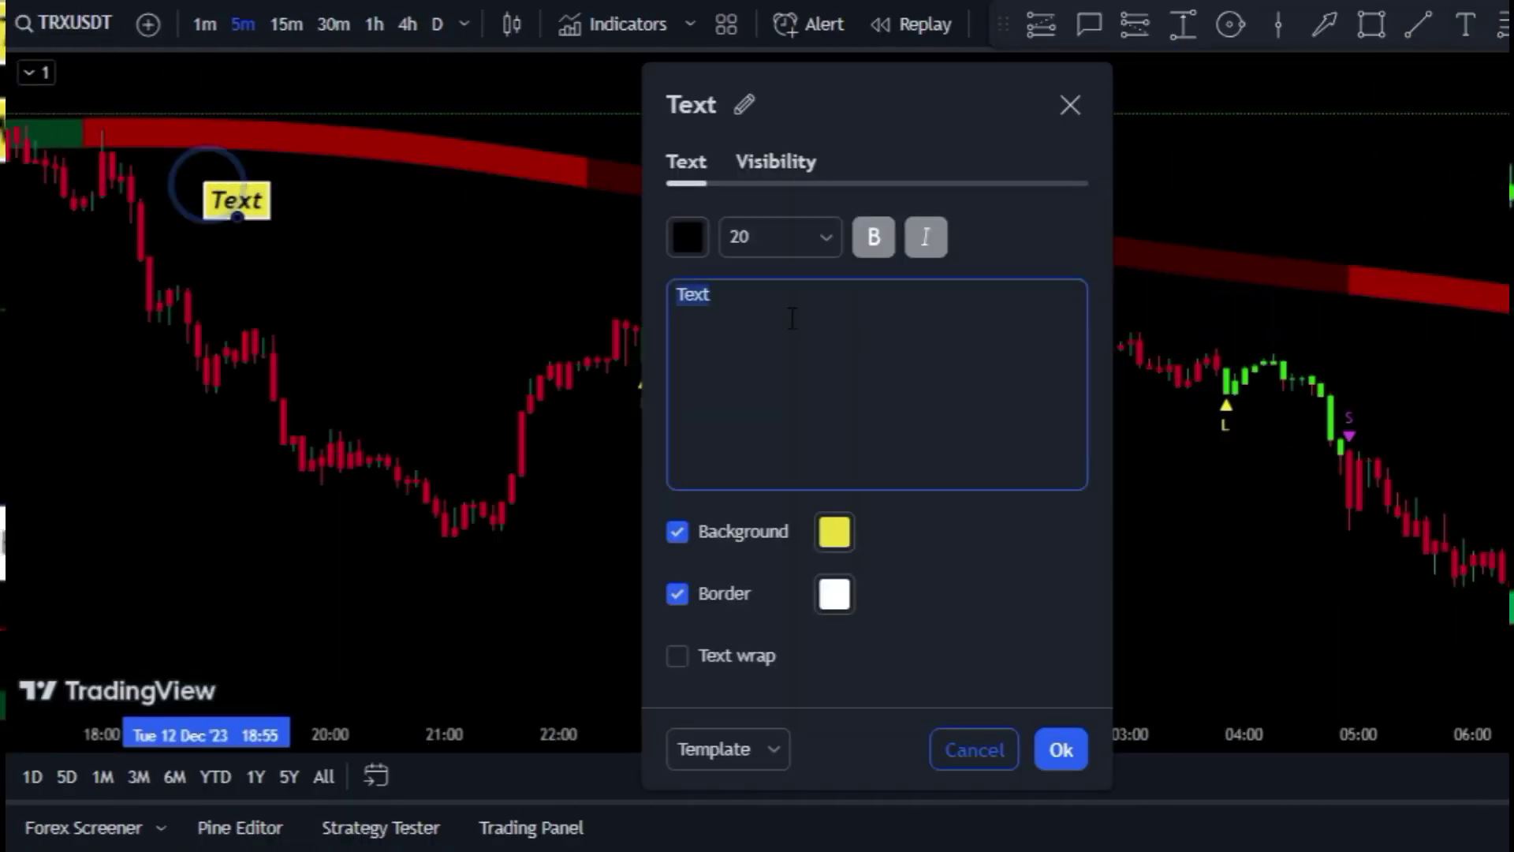
Add a text note reading "HOW TO ENTER A SHORT TRADE:" with the line "- PRICE ACTION < RED BAND" below the red band on 12 December
type("H")
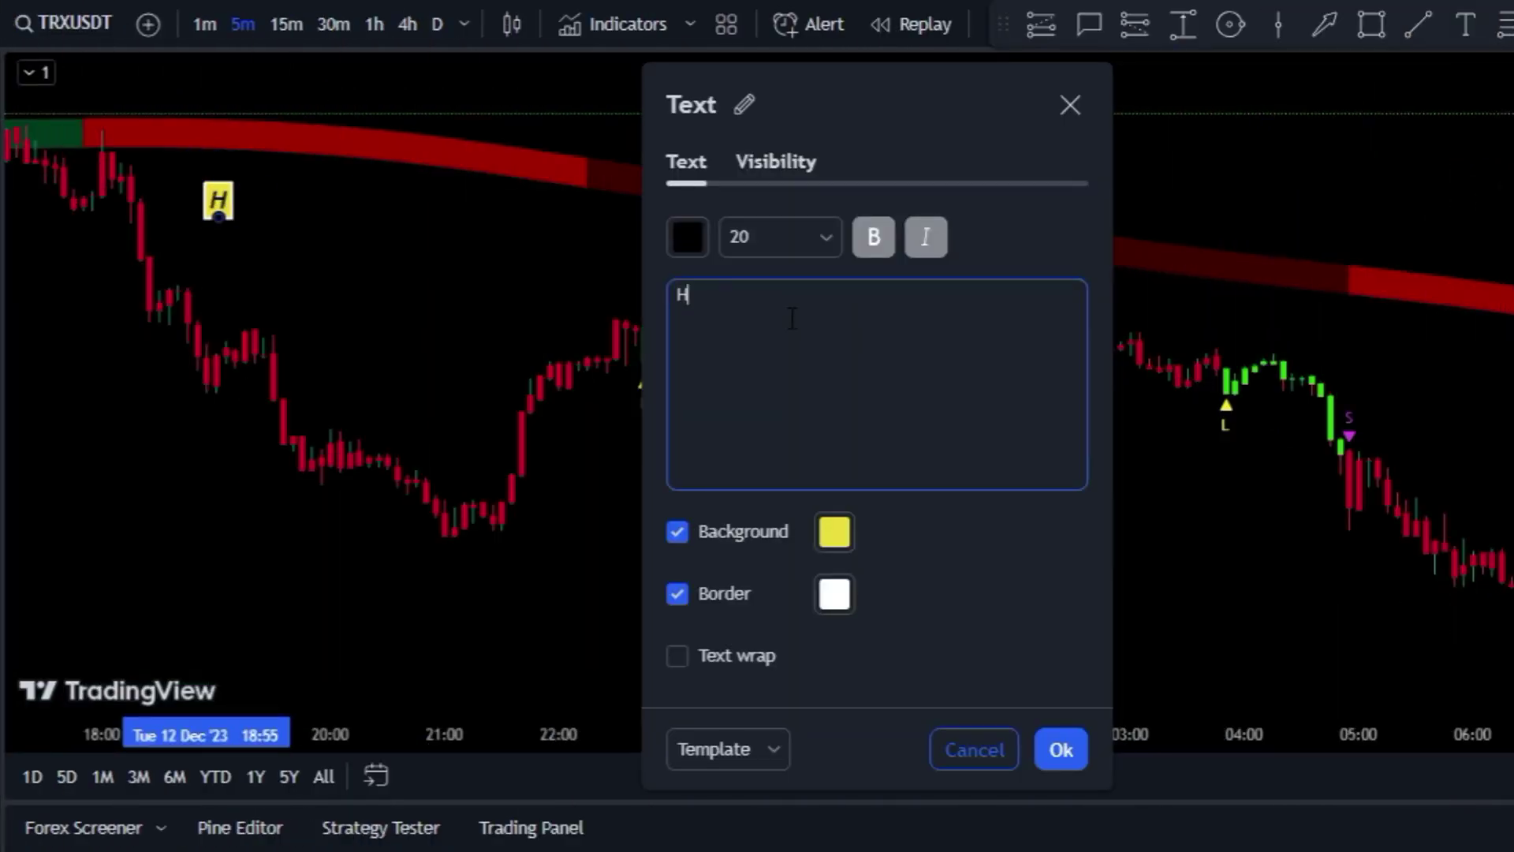
type("OW TO ENTER A S")
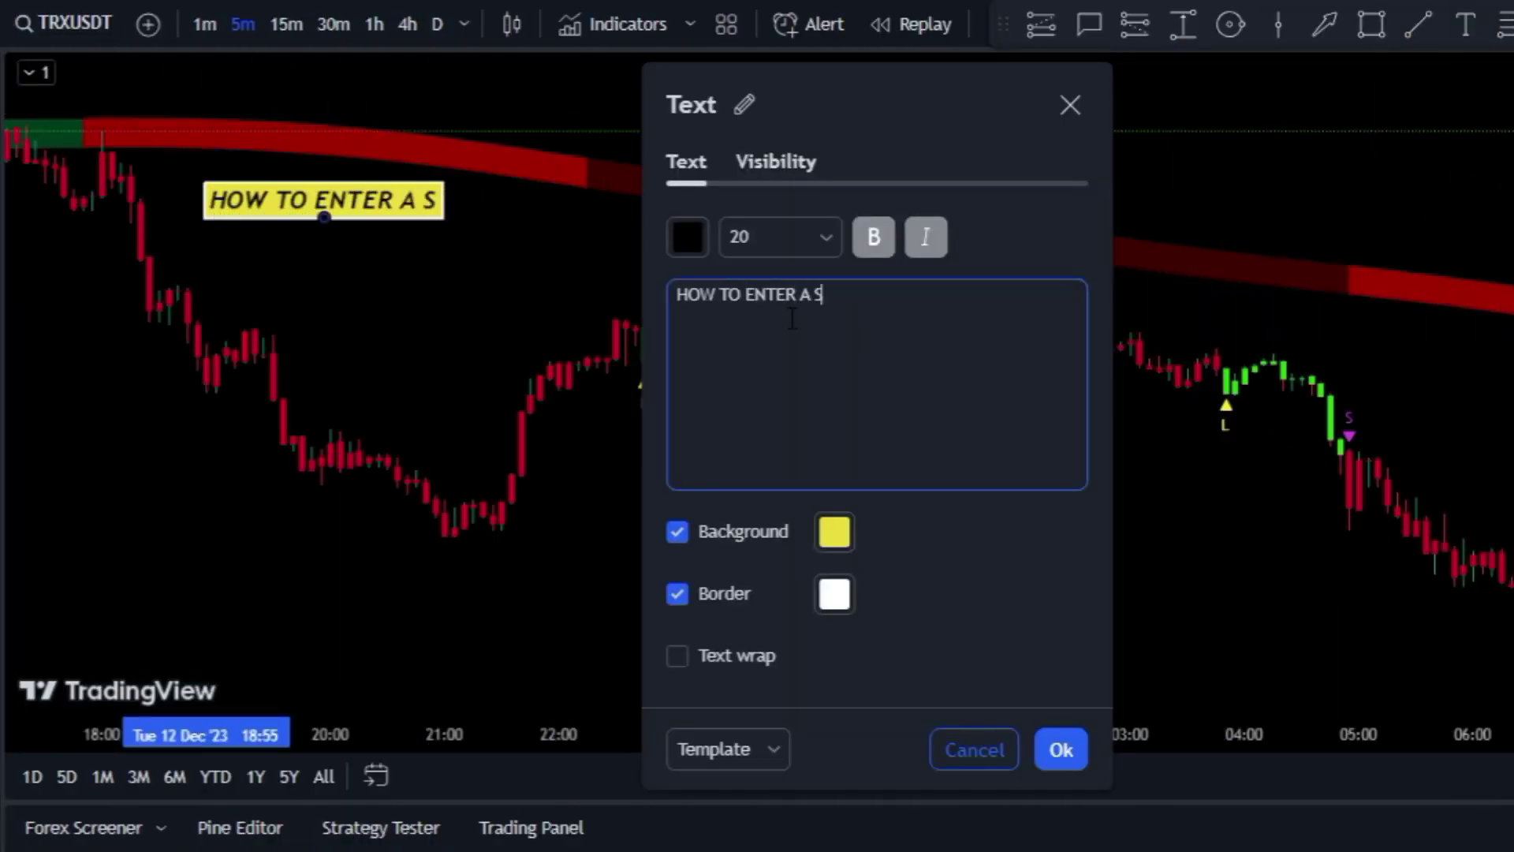
type("HORT TRADE: -")
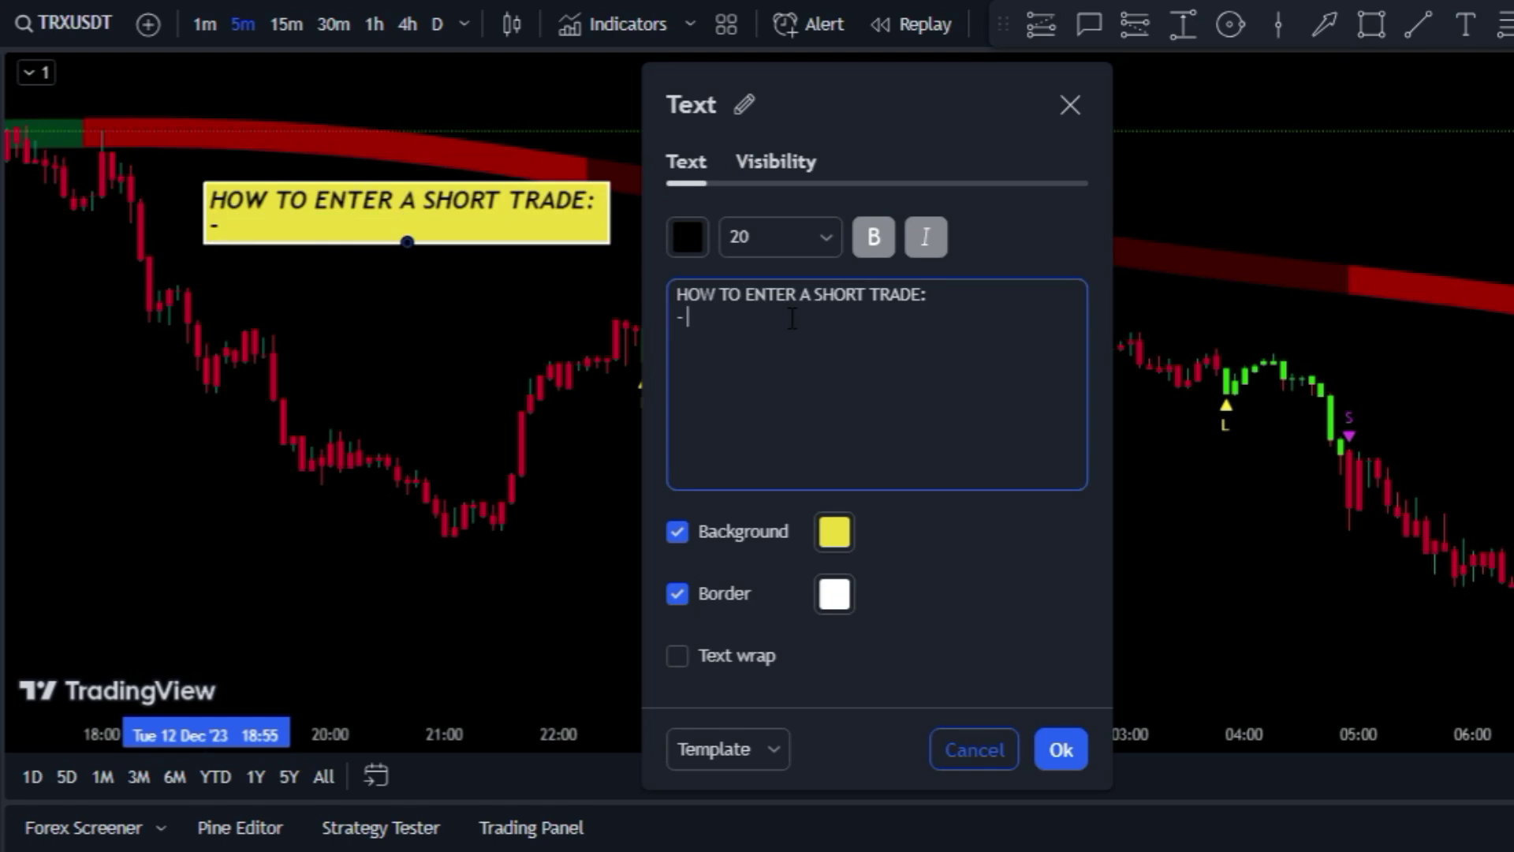
type(" PRICE")
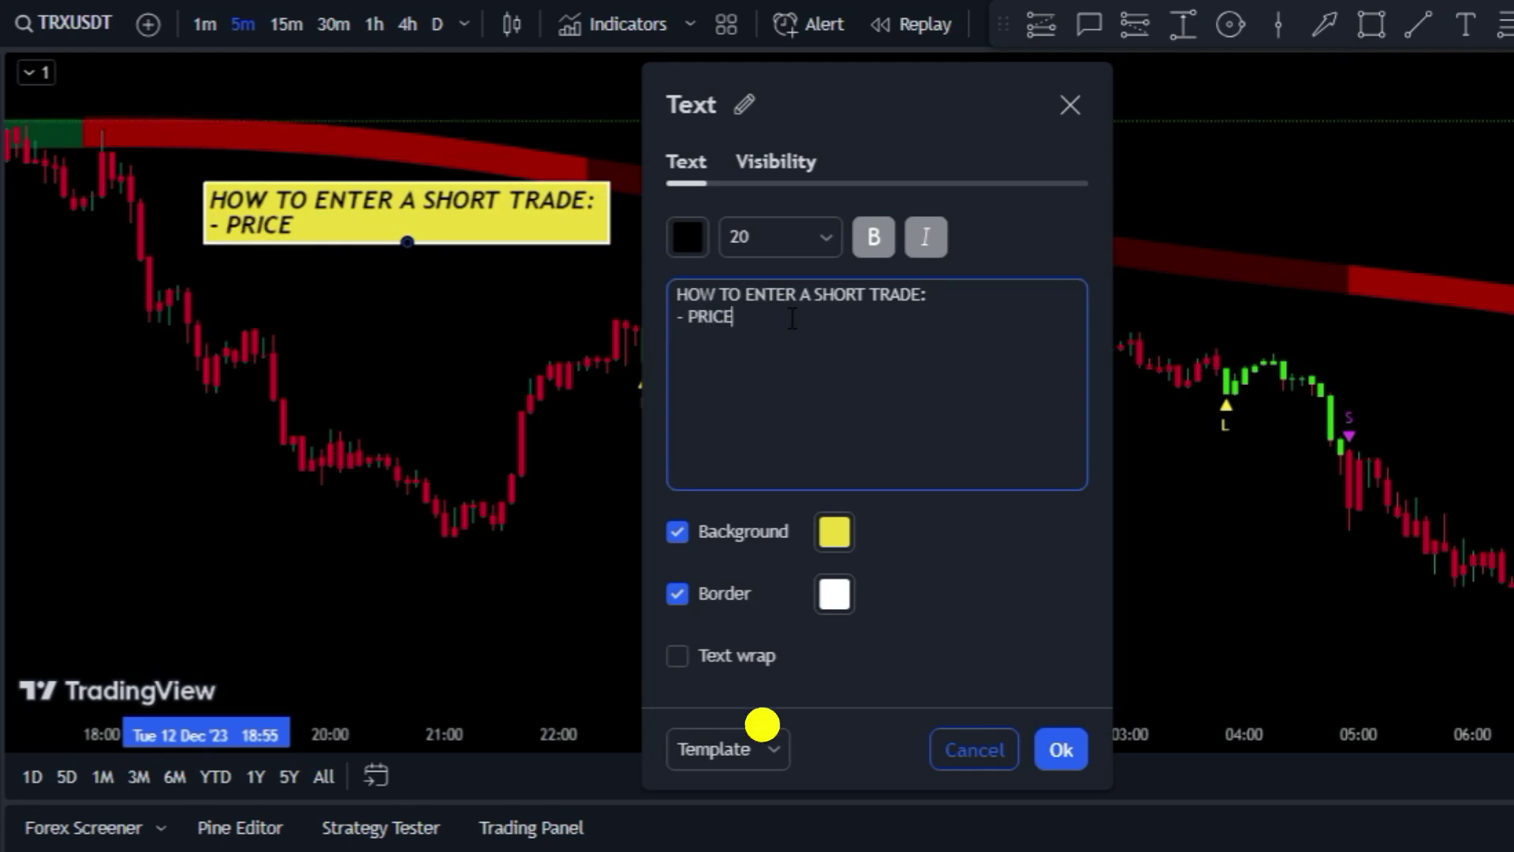
type(" ACTION < RED BAND")
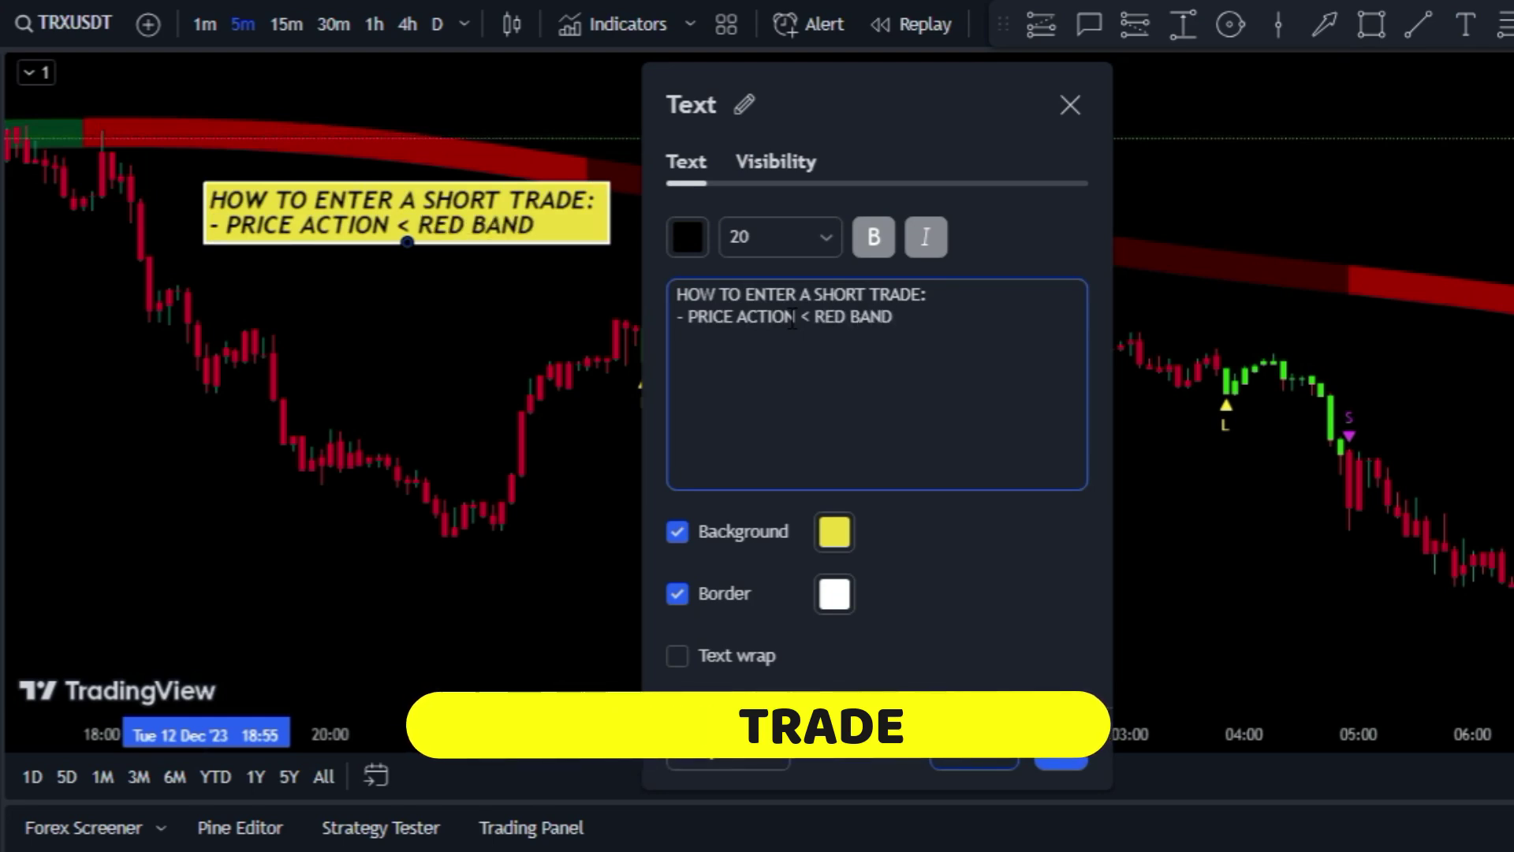
left_click(1059, 757)
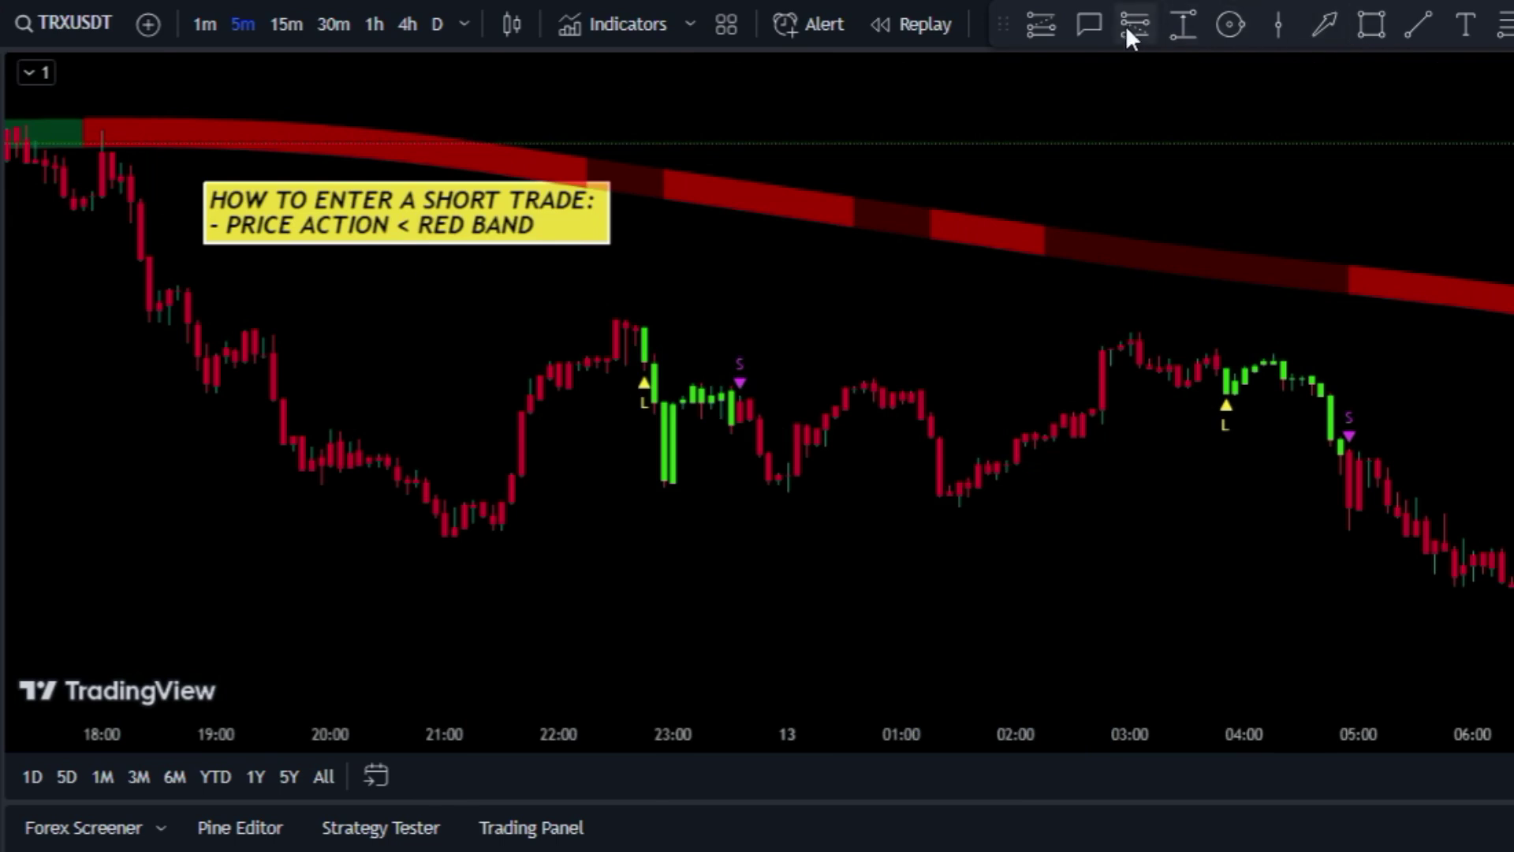
Add a callout reading "RED BAND" that points at the red band near 23:45 on 12 December
left_click(1090, 25)
left_click(761, 186)
left_click(797, 125)
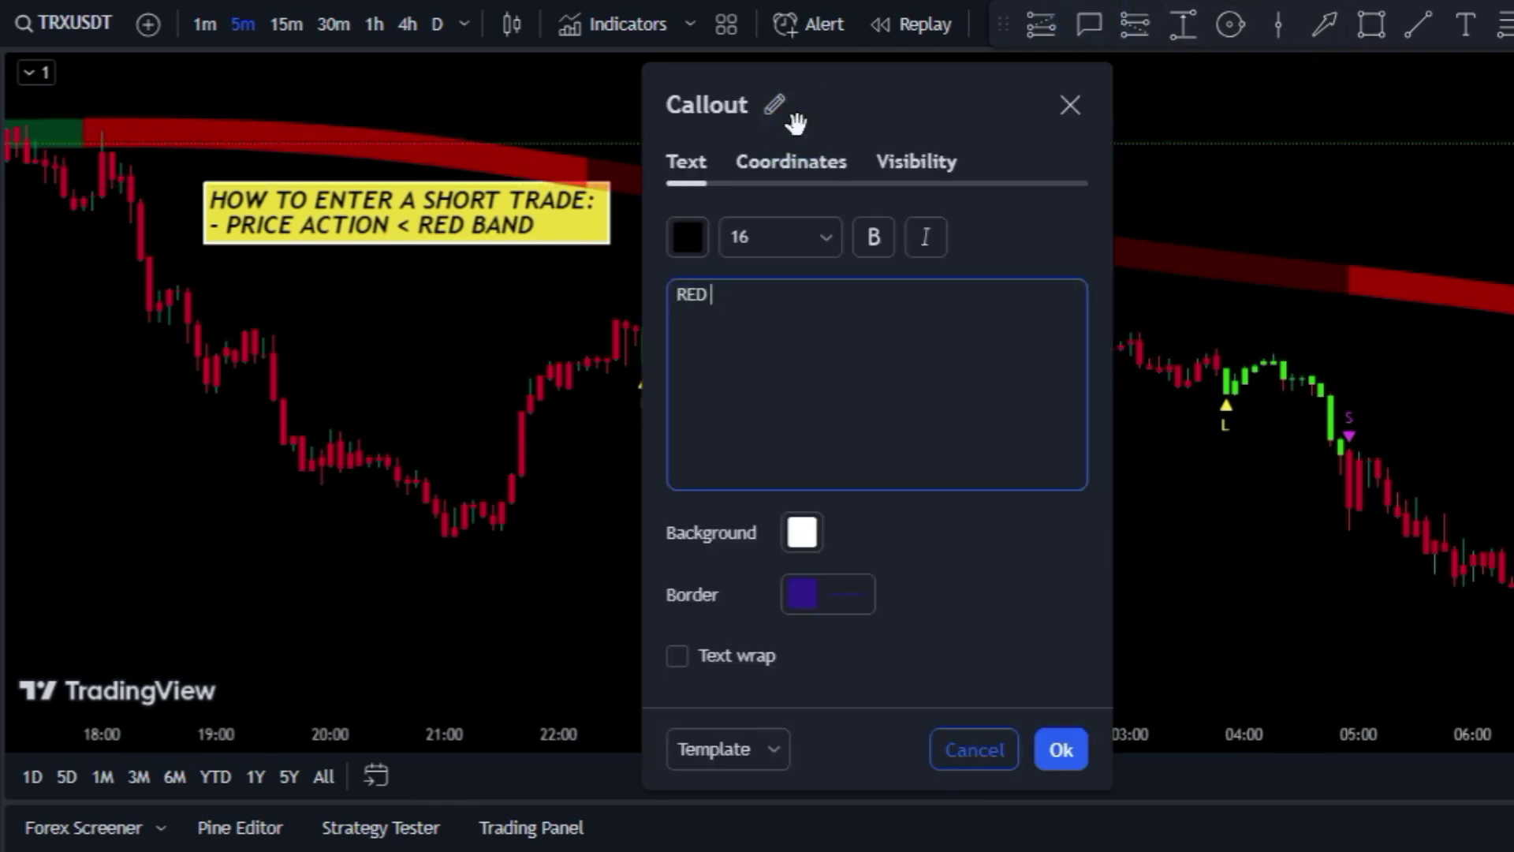
left_click(1060, 749)
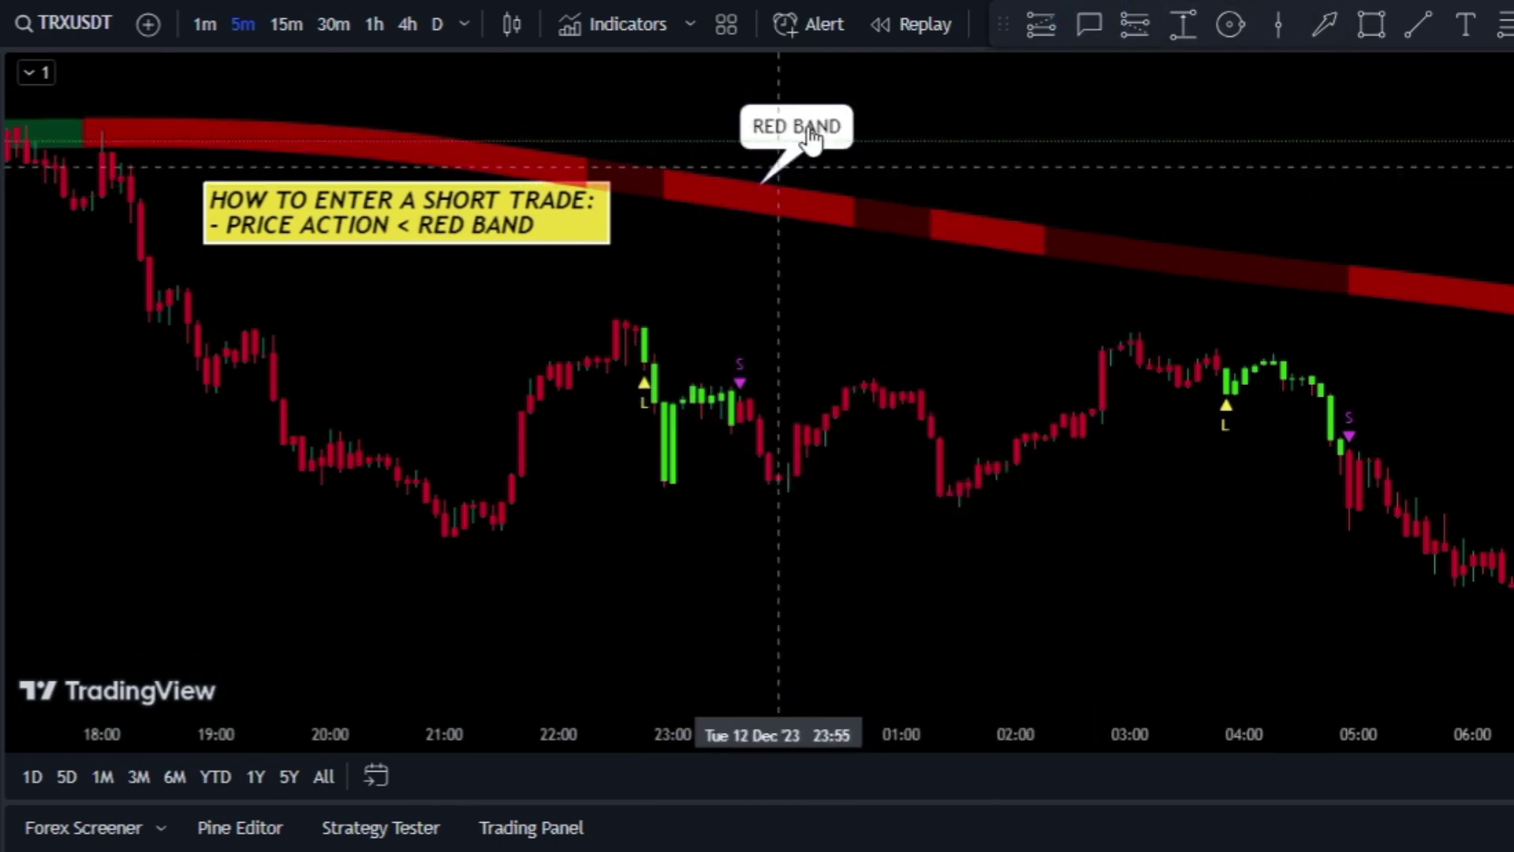
Add a callout reading "PRICE ACTION" that points at the candle highs near 22:40 and shift its text box slightly
left_click(1090, 24)
left_click(636, 314)
left_click(676, 273)
type("P")
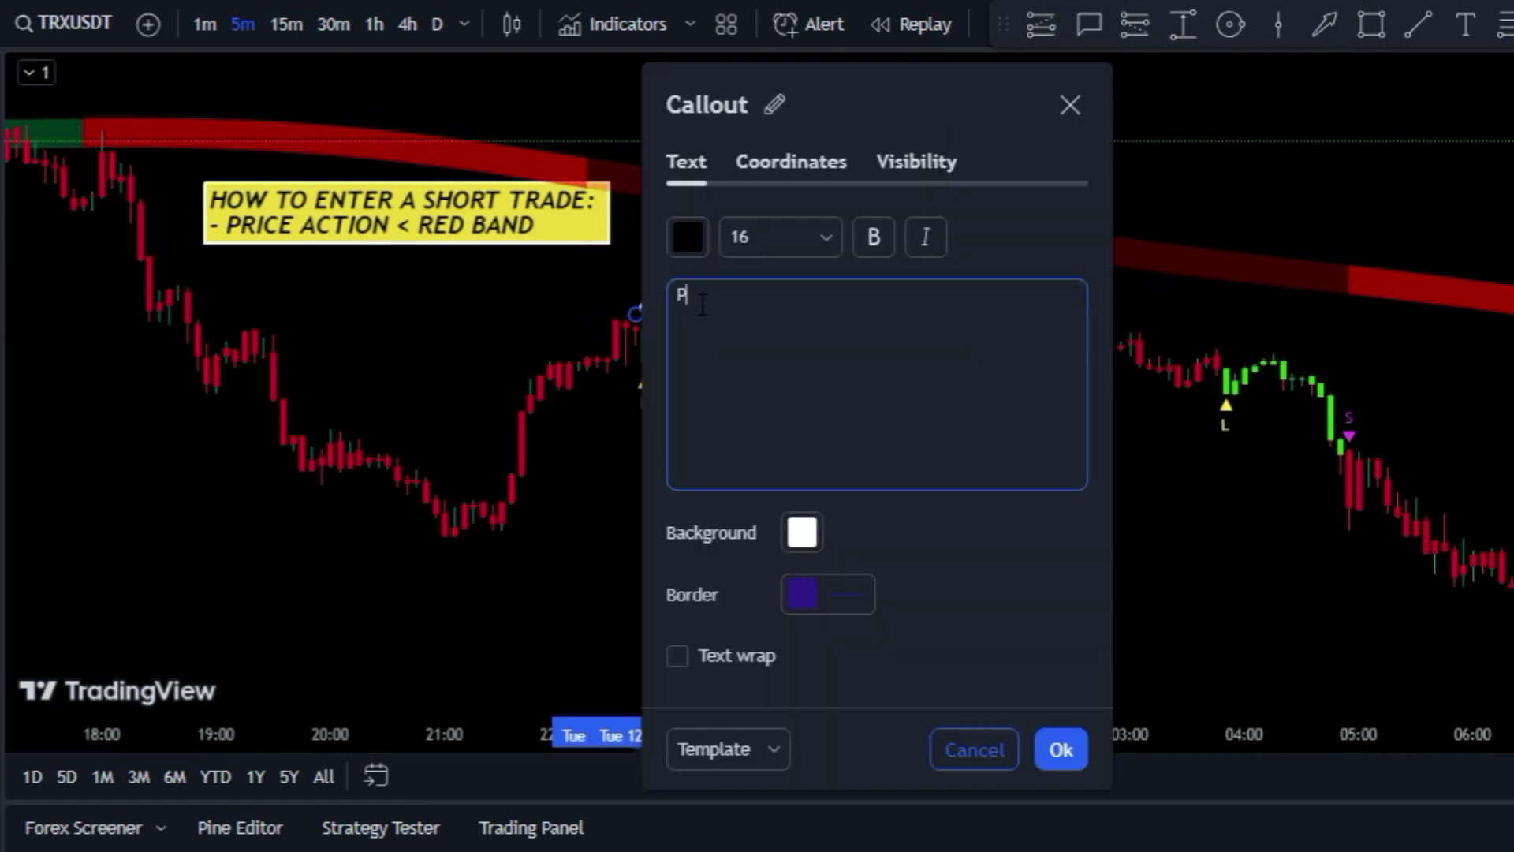
type("RICE ACTION")
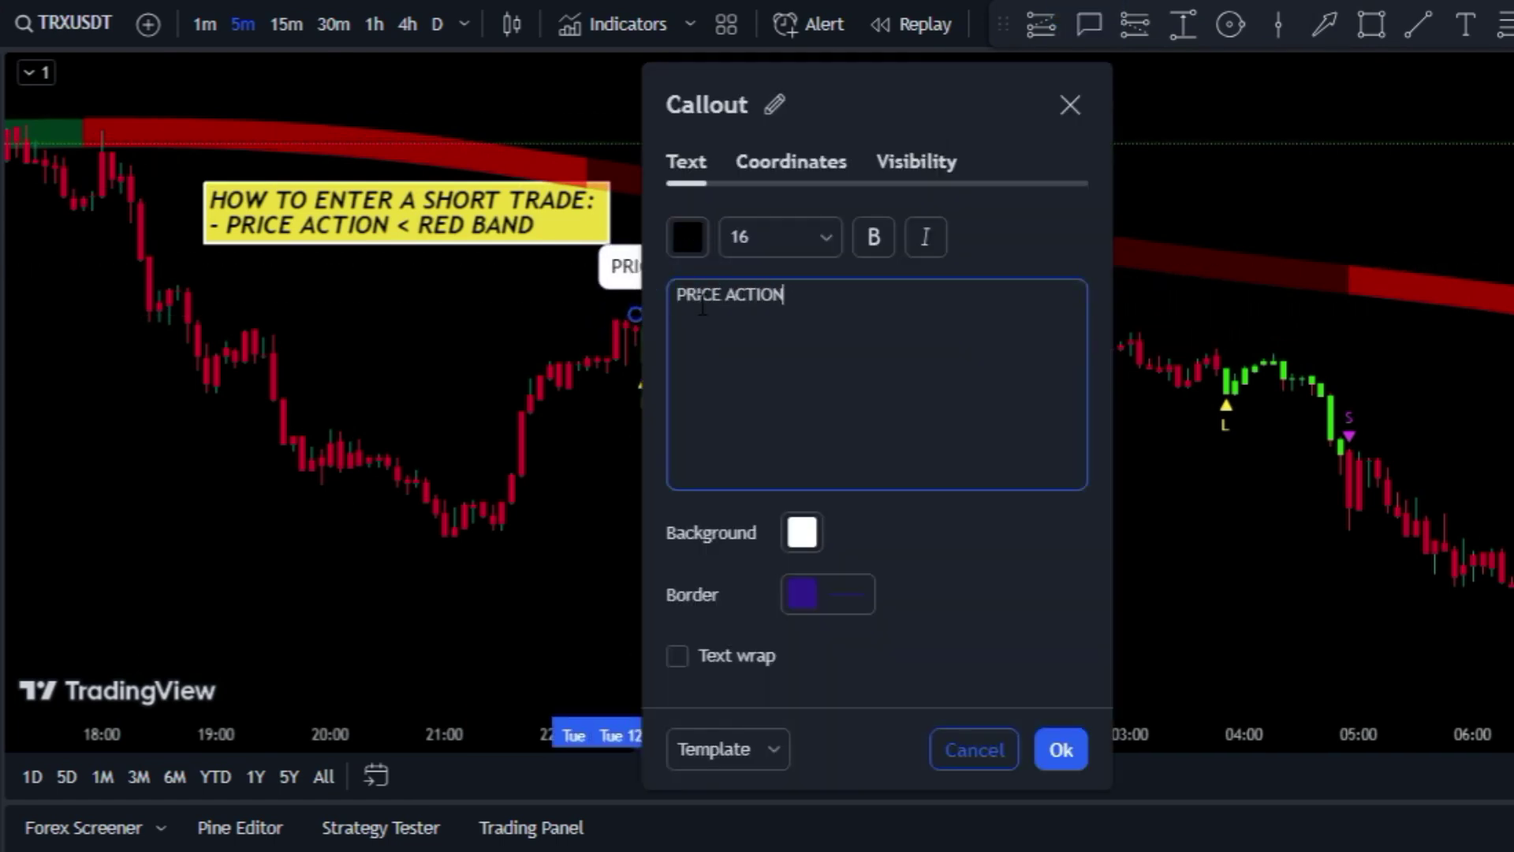
left_click(1049, 744)
left_click_drag(672, 282, 691, 277)
Move the short trade note away from the price action callout and add the line "- S SIGNAL" to it
left_click_drag(444, 228, 348, 236)
left_click(465, 310)
double_click(418, 235)
left_click(952, 332)
type("- S SIGNAL")
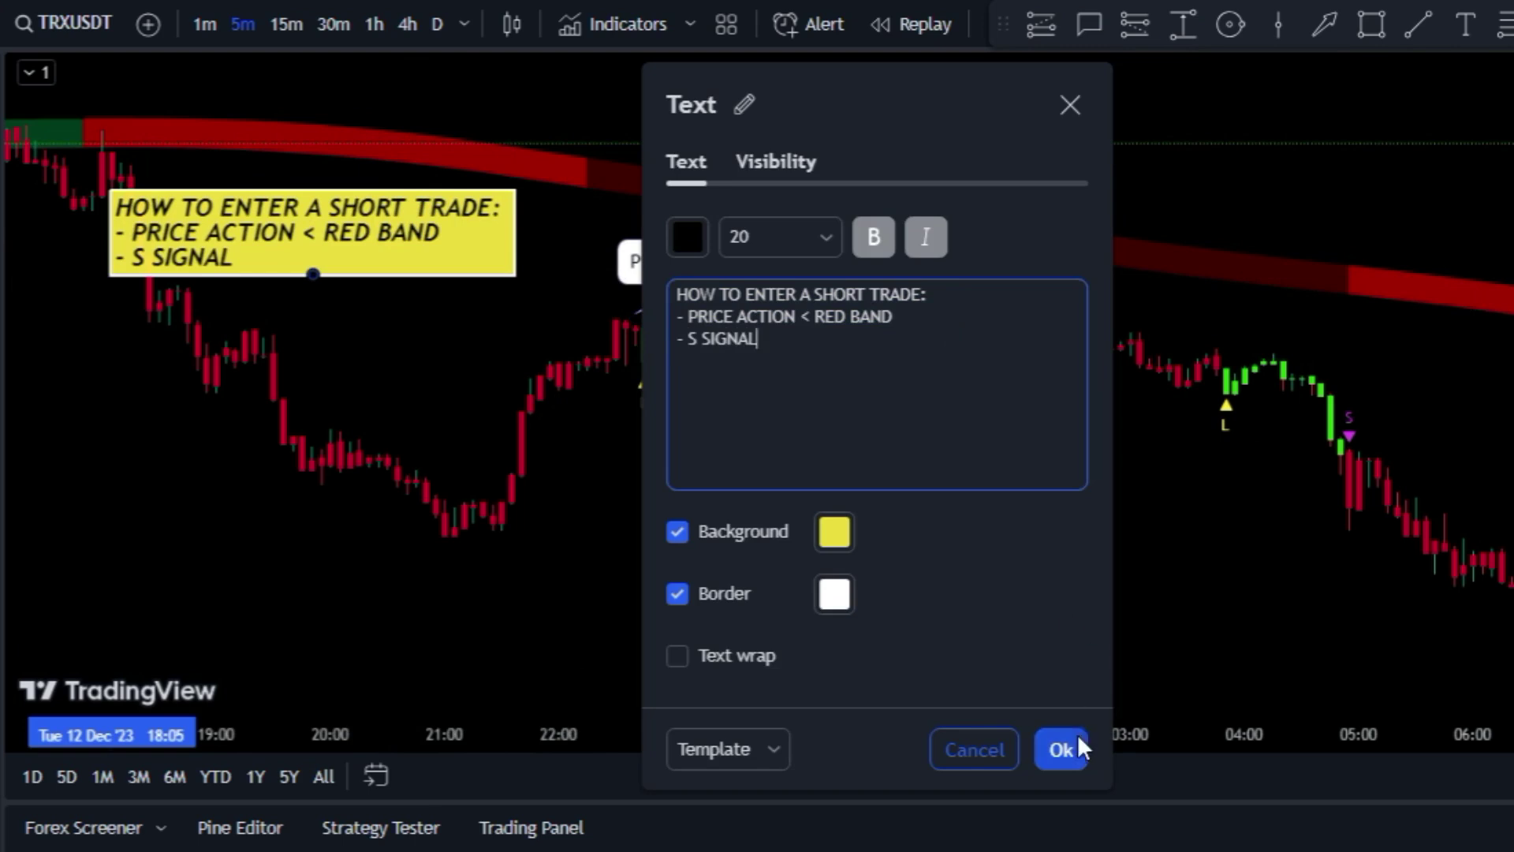
left_click(1079, 747)
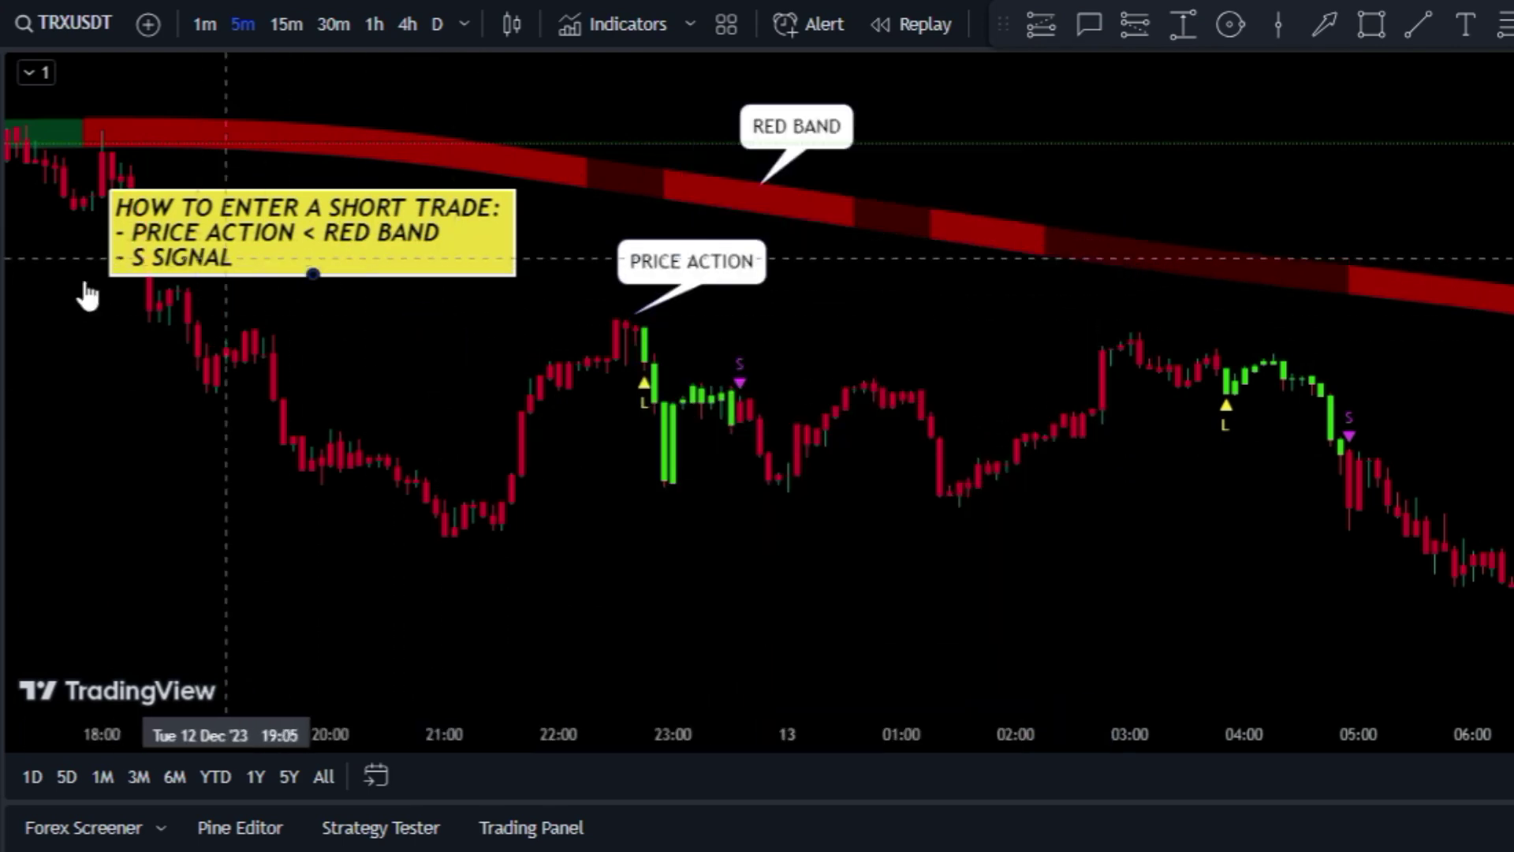
left_click(345, 355)
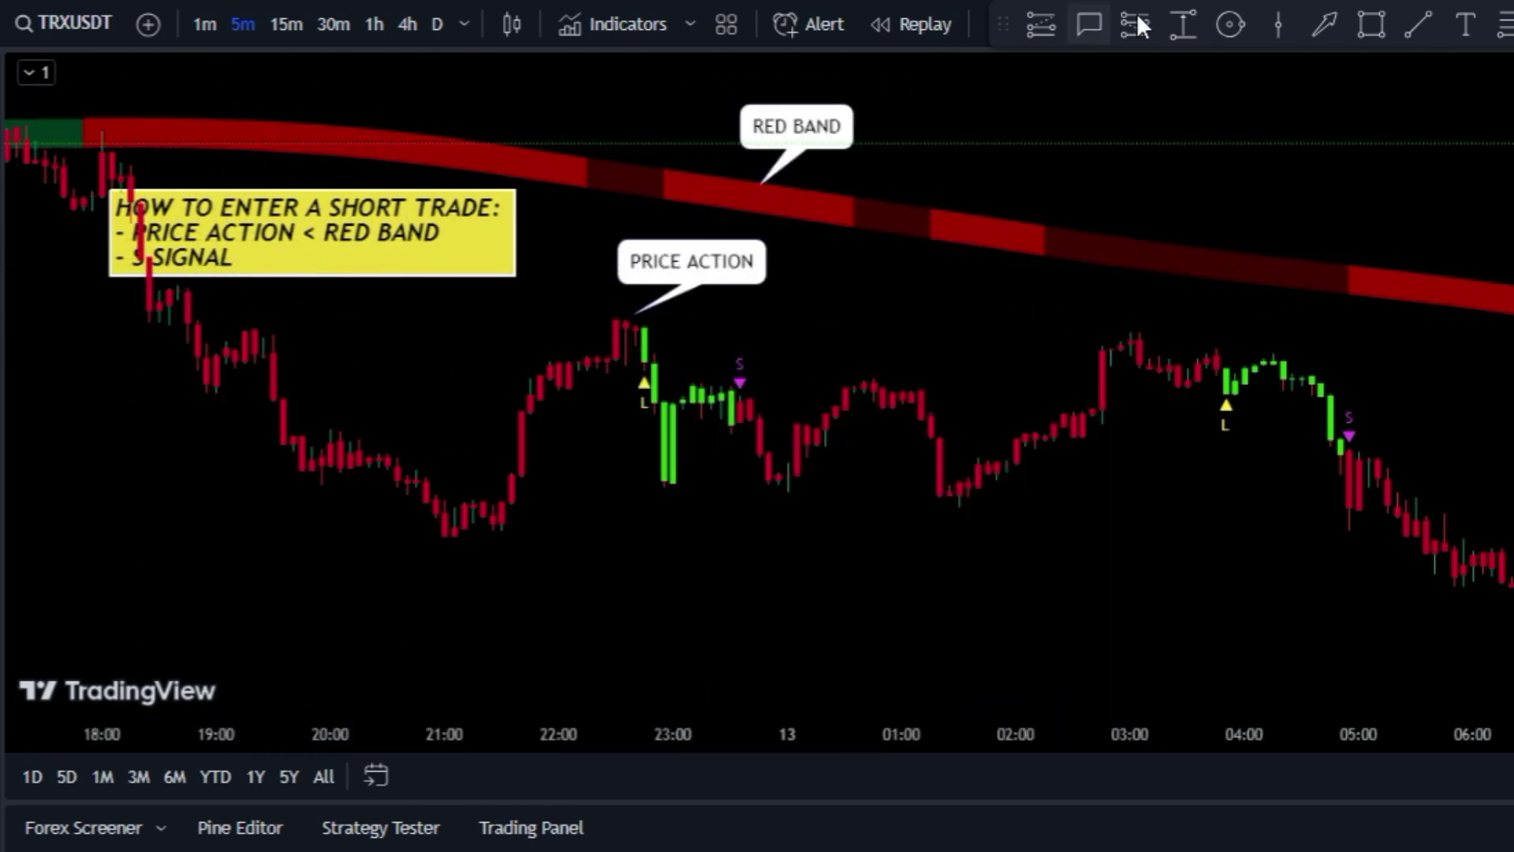
Draw a circle around the S signal at 23:35 on 12 December and place a green thumbs-up icon beside it
left_click(1230, 25)
left_click(740, 374)
left_click(740, 333)
left_click(887, 298)
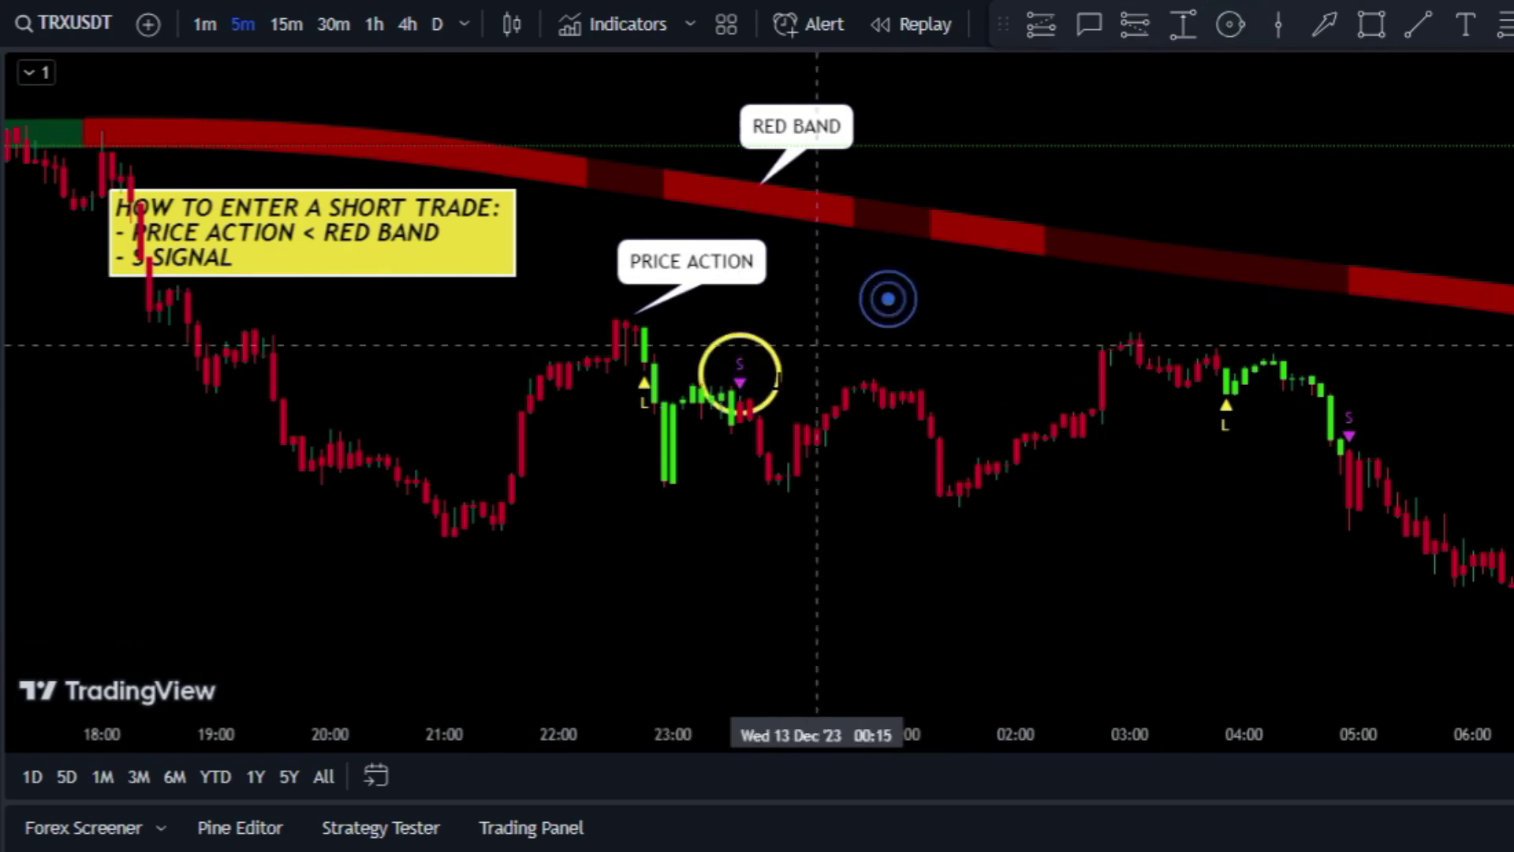
left_click(787, 394)
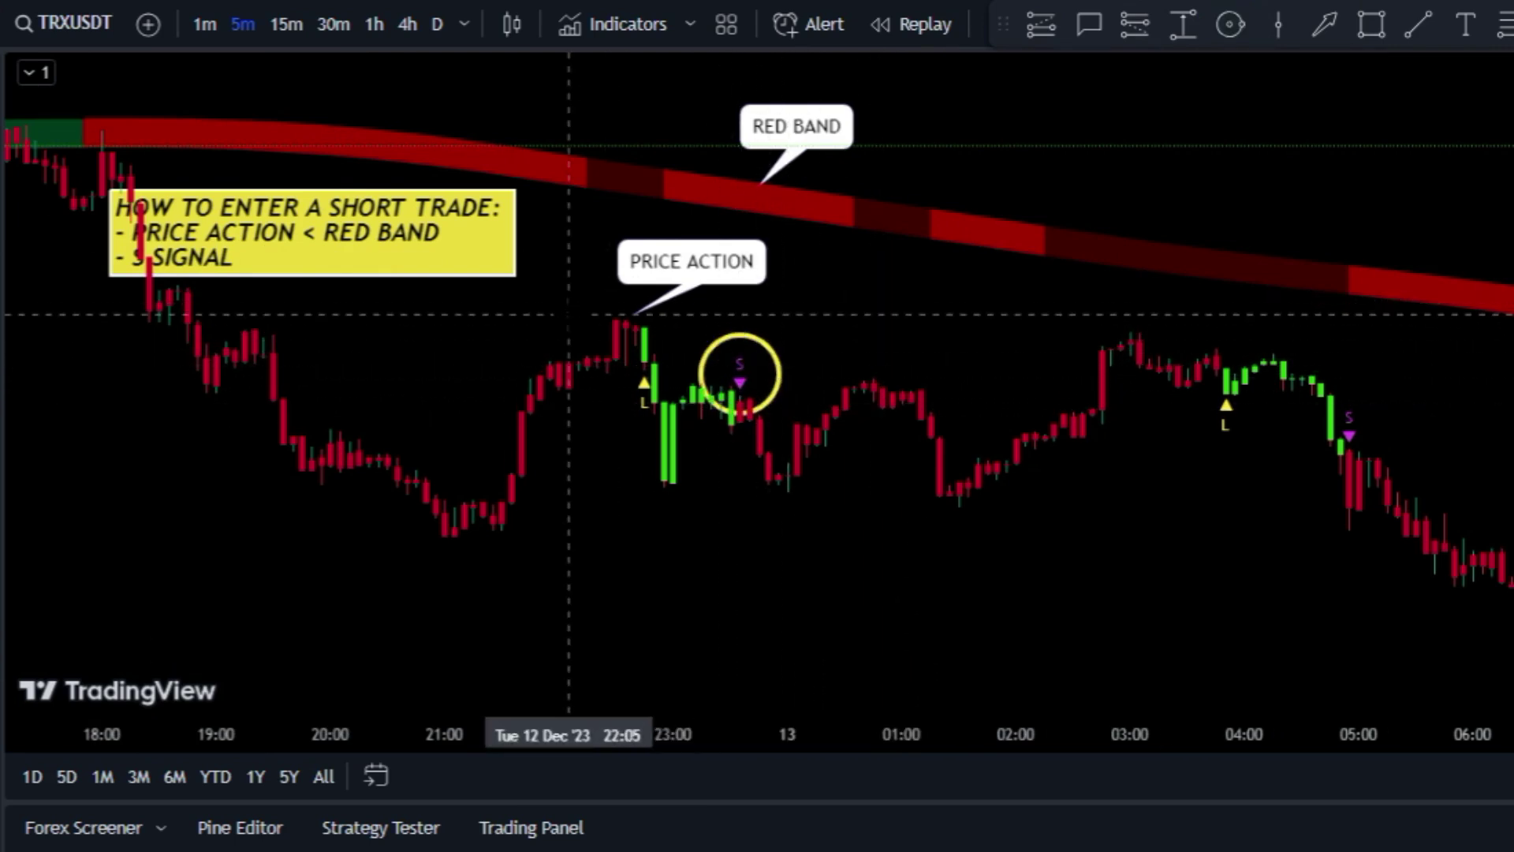
left_click(815, 306)
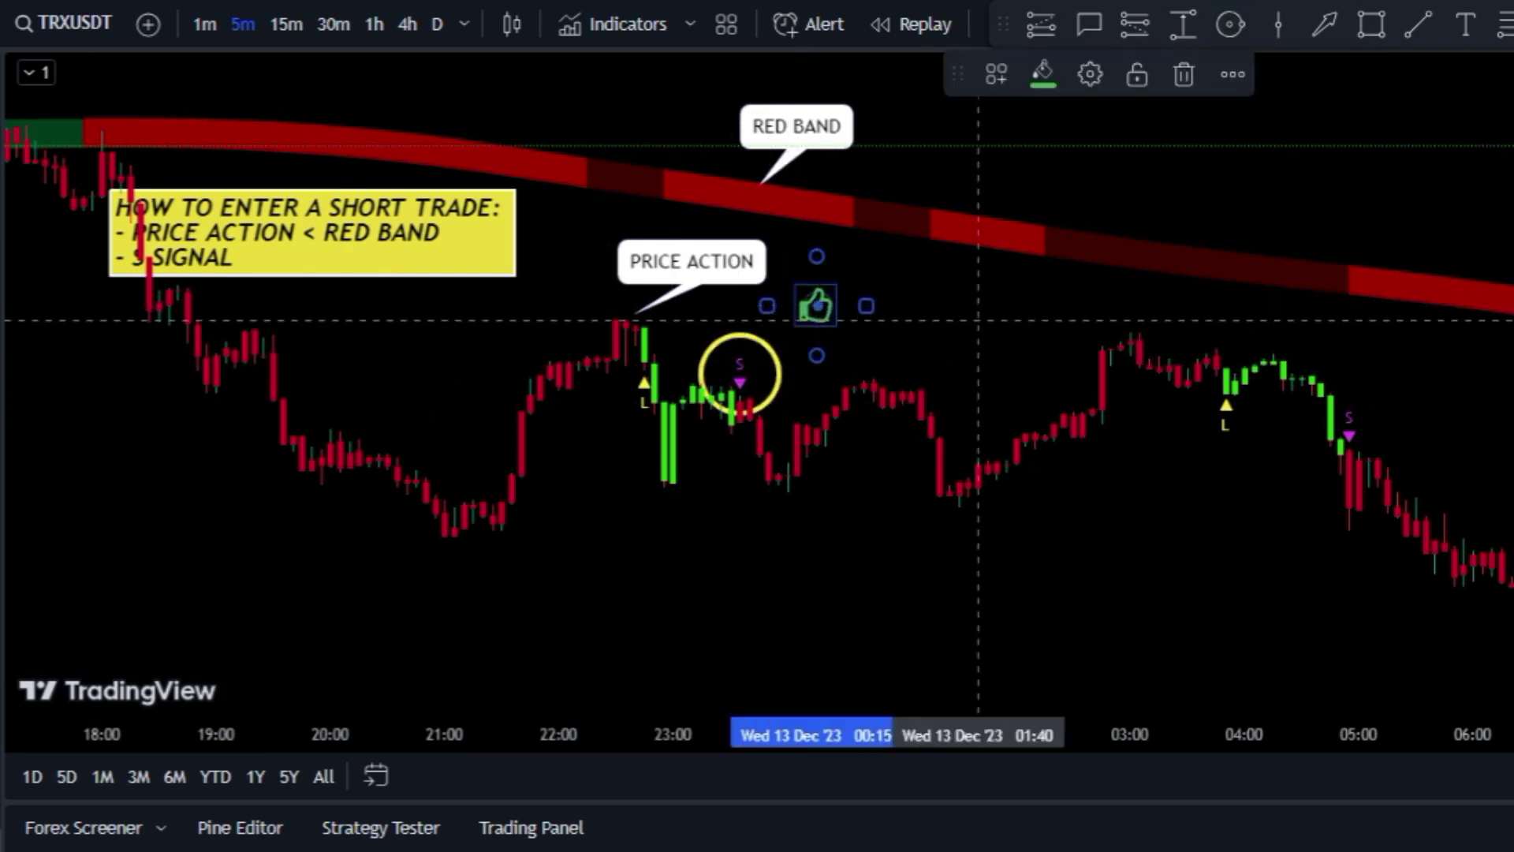
left_click(1017, 337)
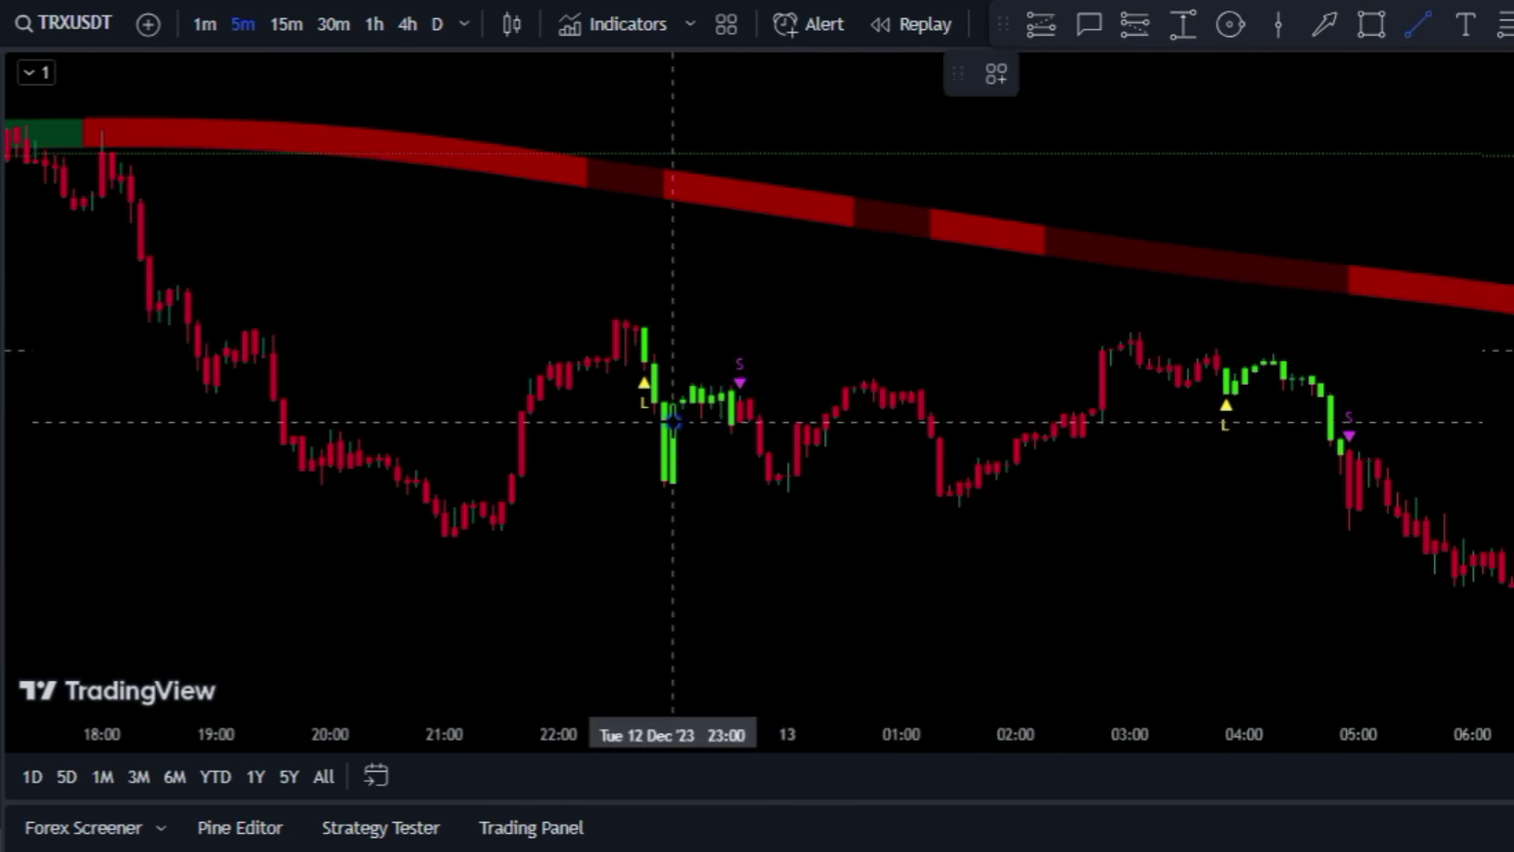
Draw a horizontal trend line from 23:00 to 00:25 at the S signal candle and label it "SHORT TRADE ENTRY PRICE"
left_click(672, 422)
left_click(817, 422)
double_click(790, 422)
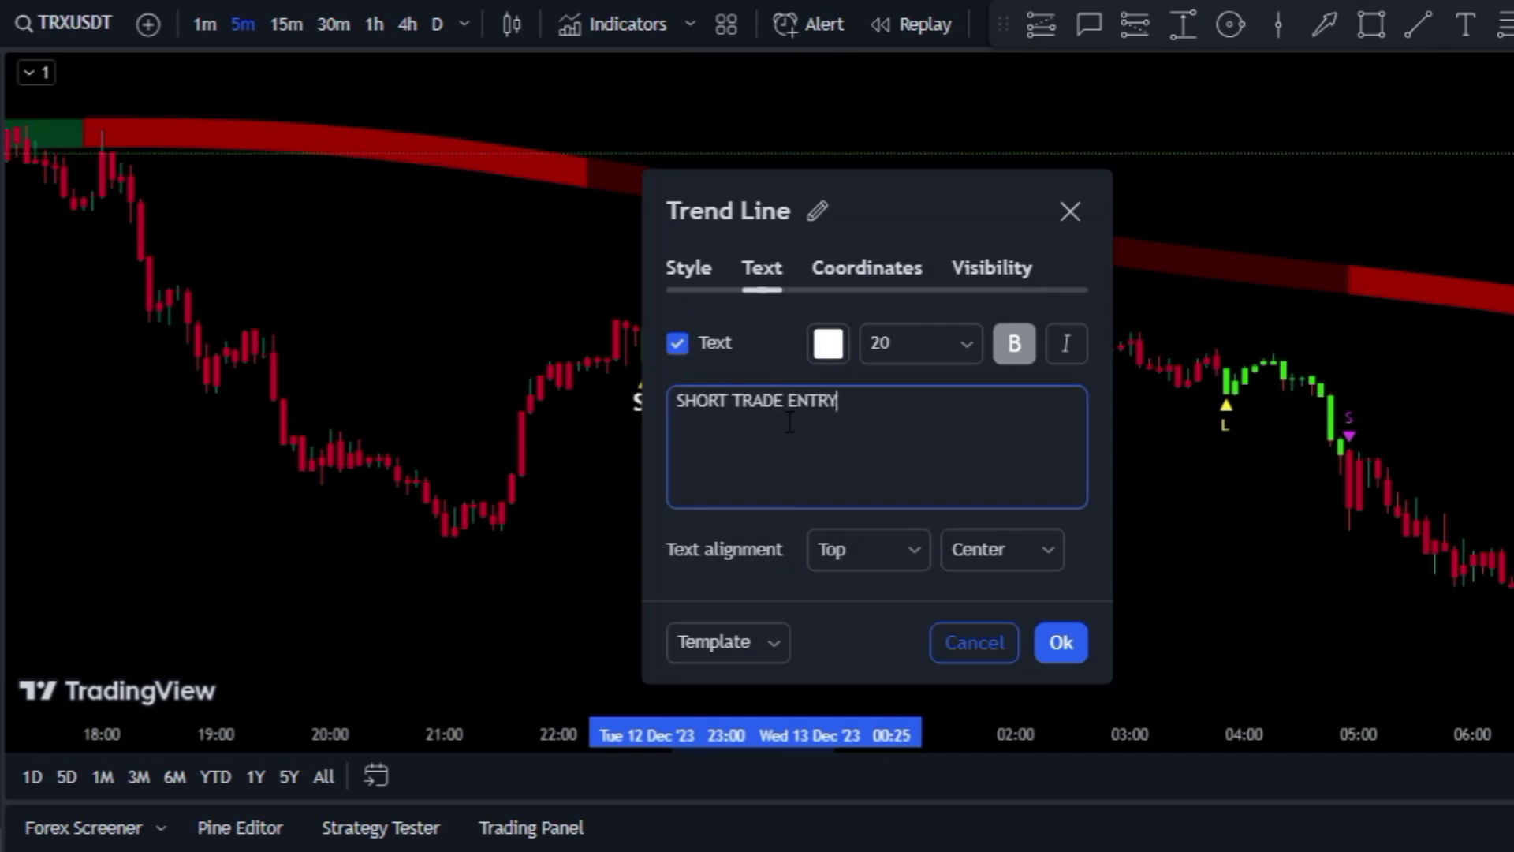
left_click(1066, 640)
left_click(831, 527)
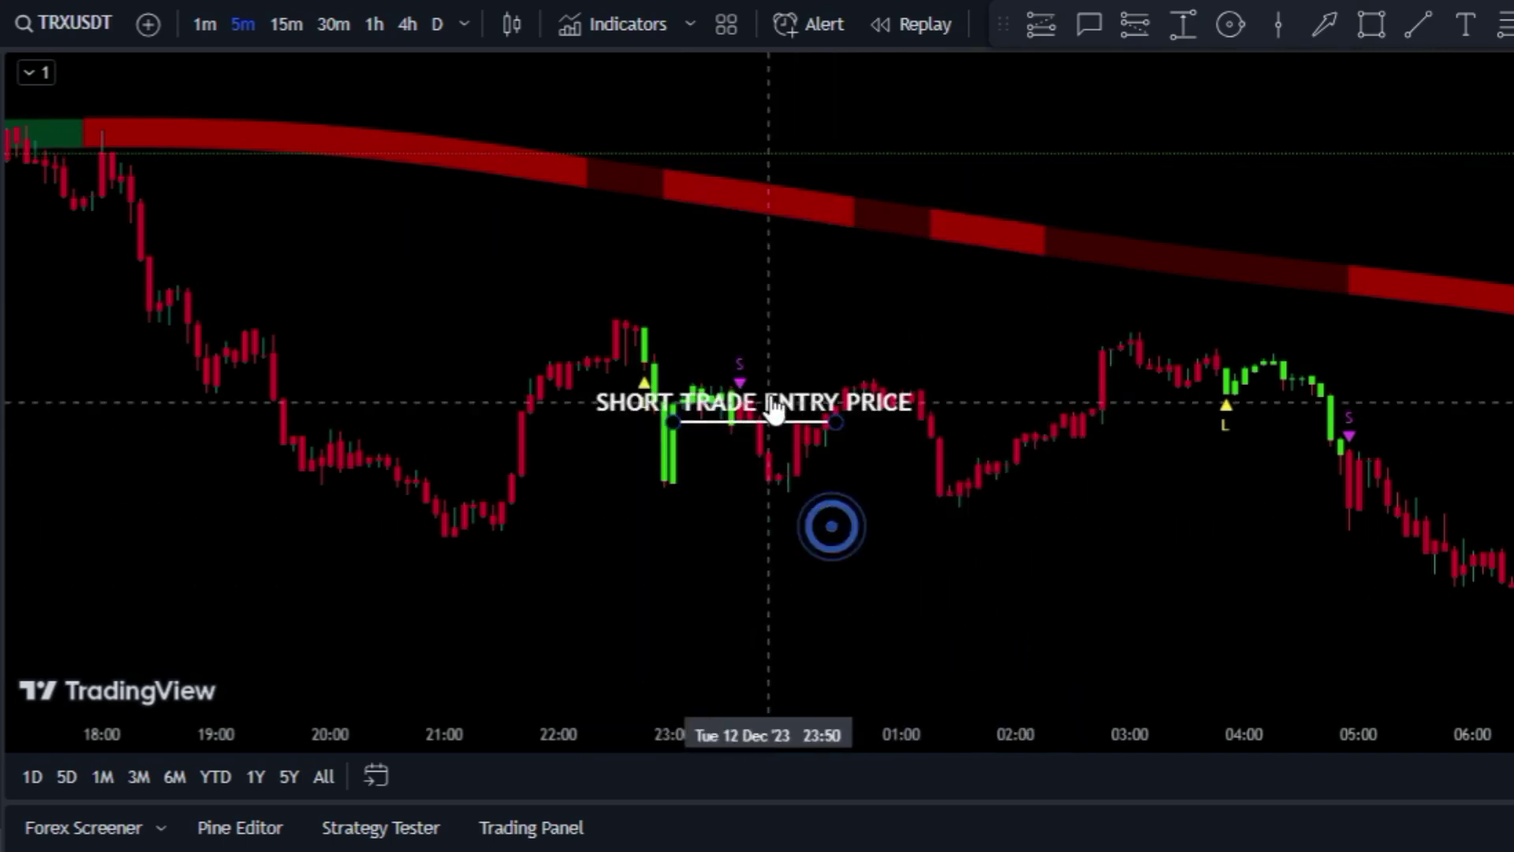
left_click(740, 497)
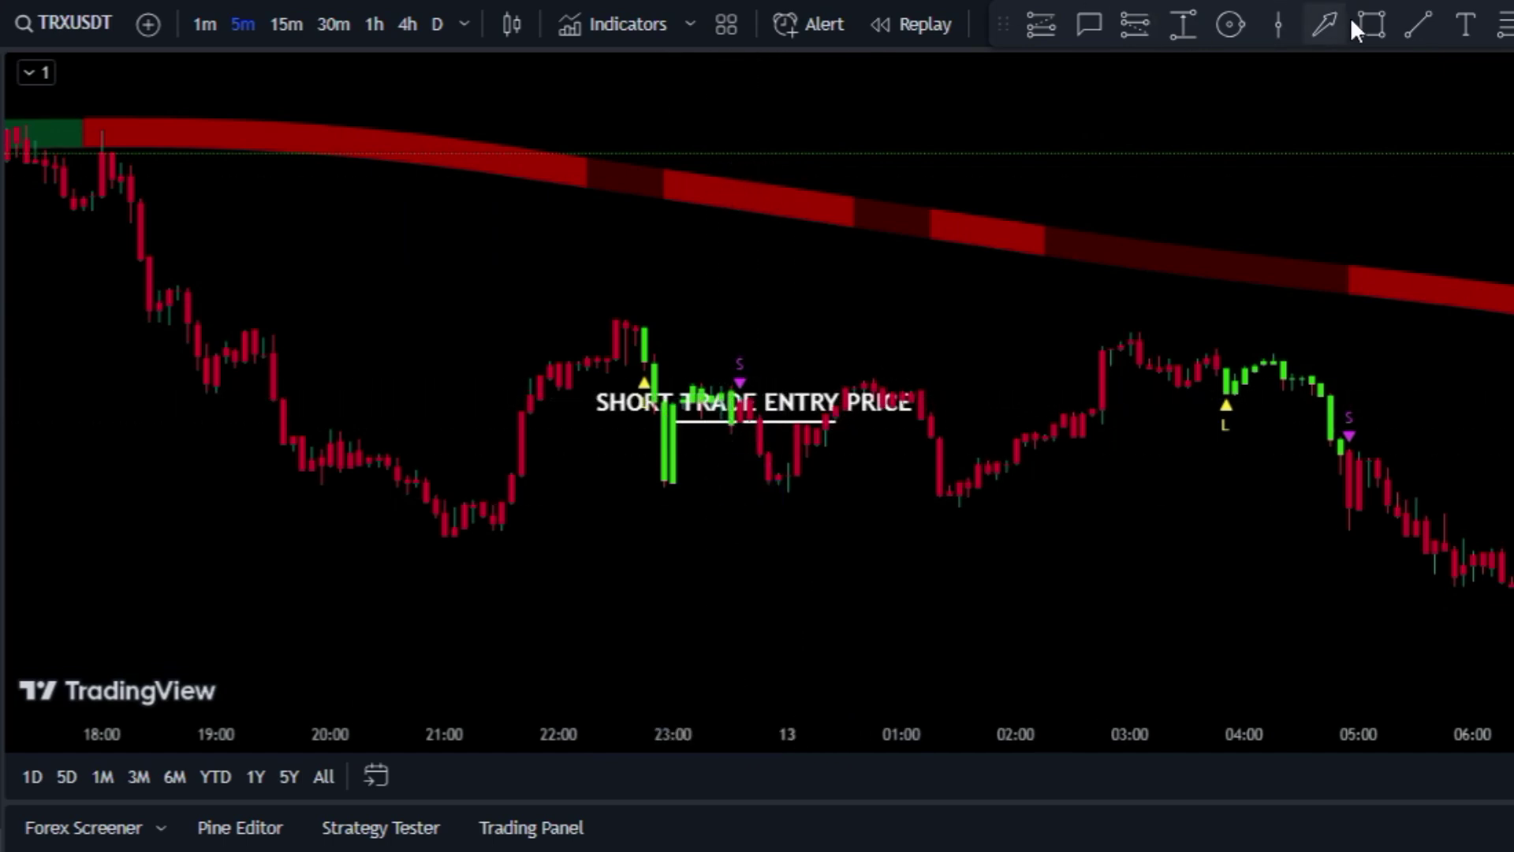
Add a text note above the red band reading "STOPLOSS:" with the lines "- RECENT SWING" and "- RED BAND"
left_click(1458, 23)
left_click(768, 231)
type("STO")
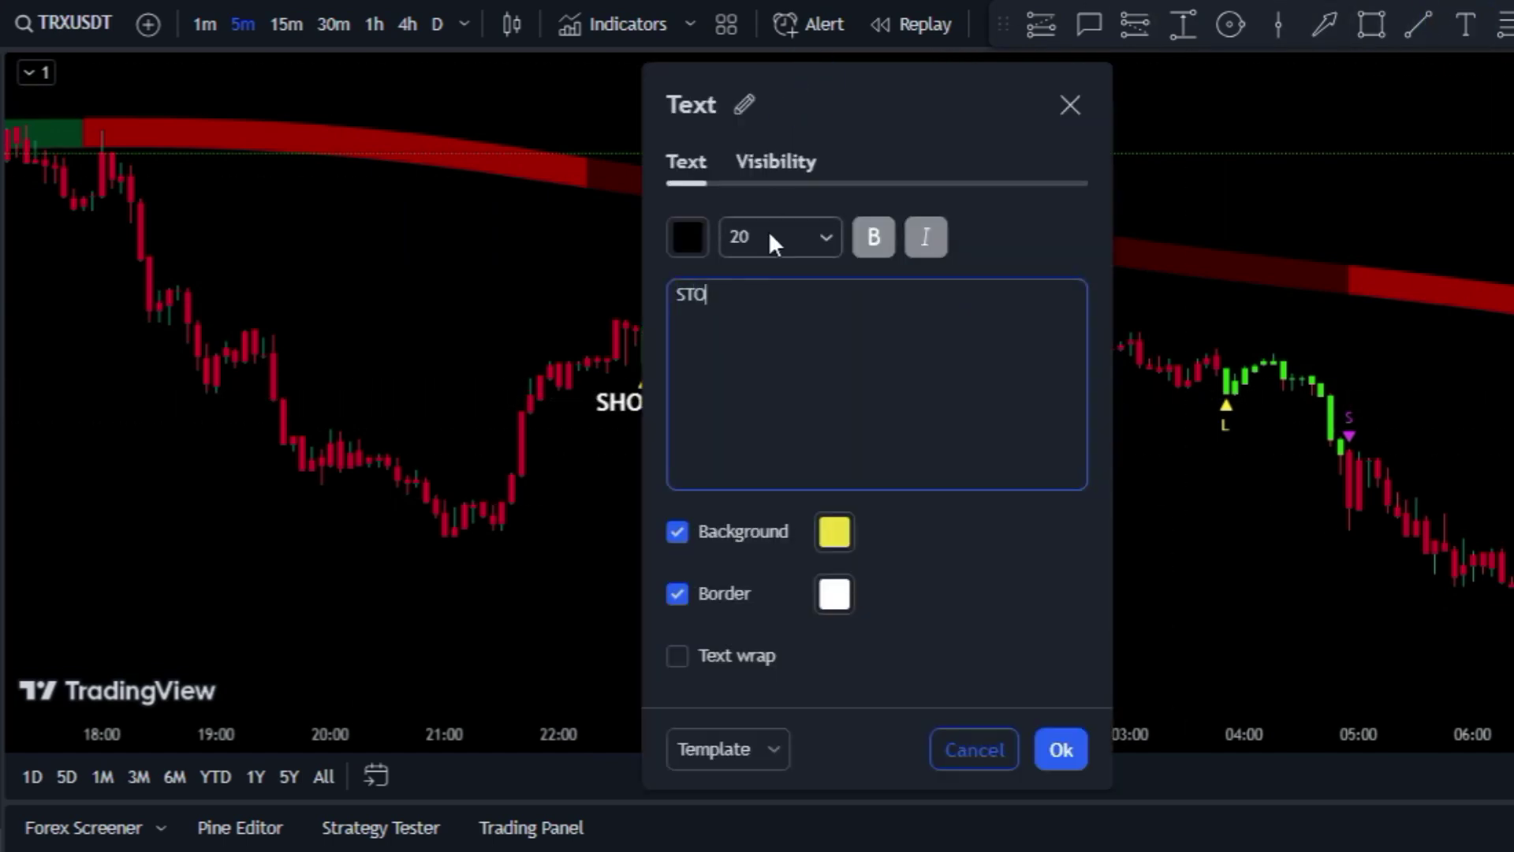
type("PLOSS:")
key("Return")
type("- RECENT SWING")
key("Return")
type("- RE")
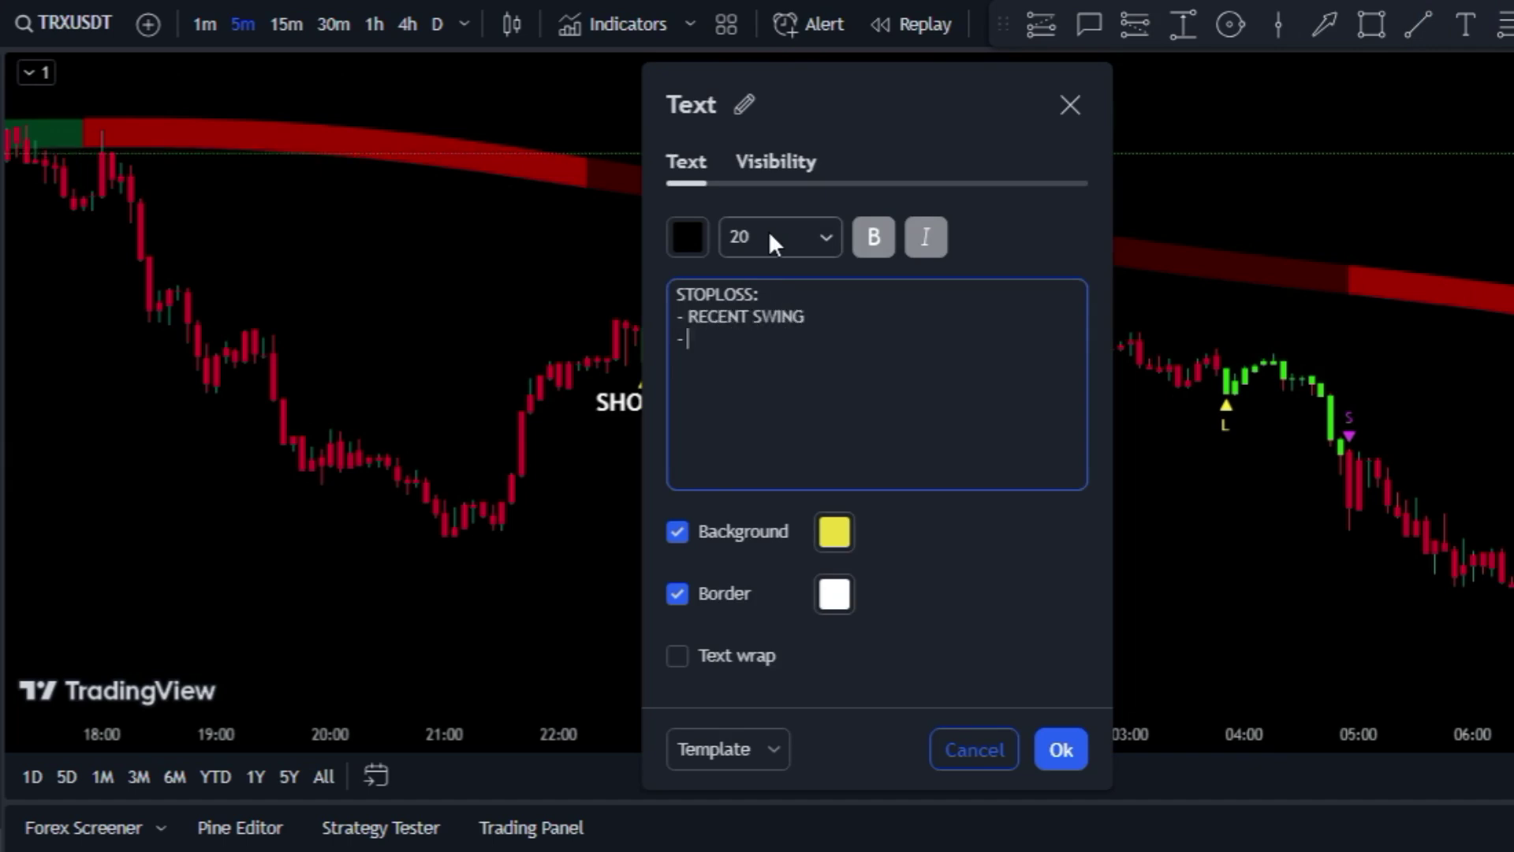
type("D BAND")
left_click(1061, 749)
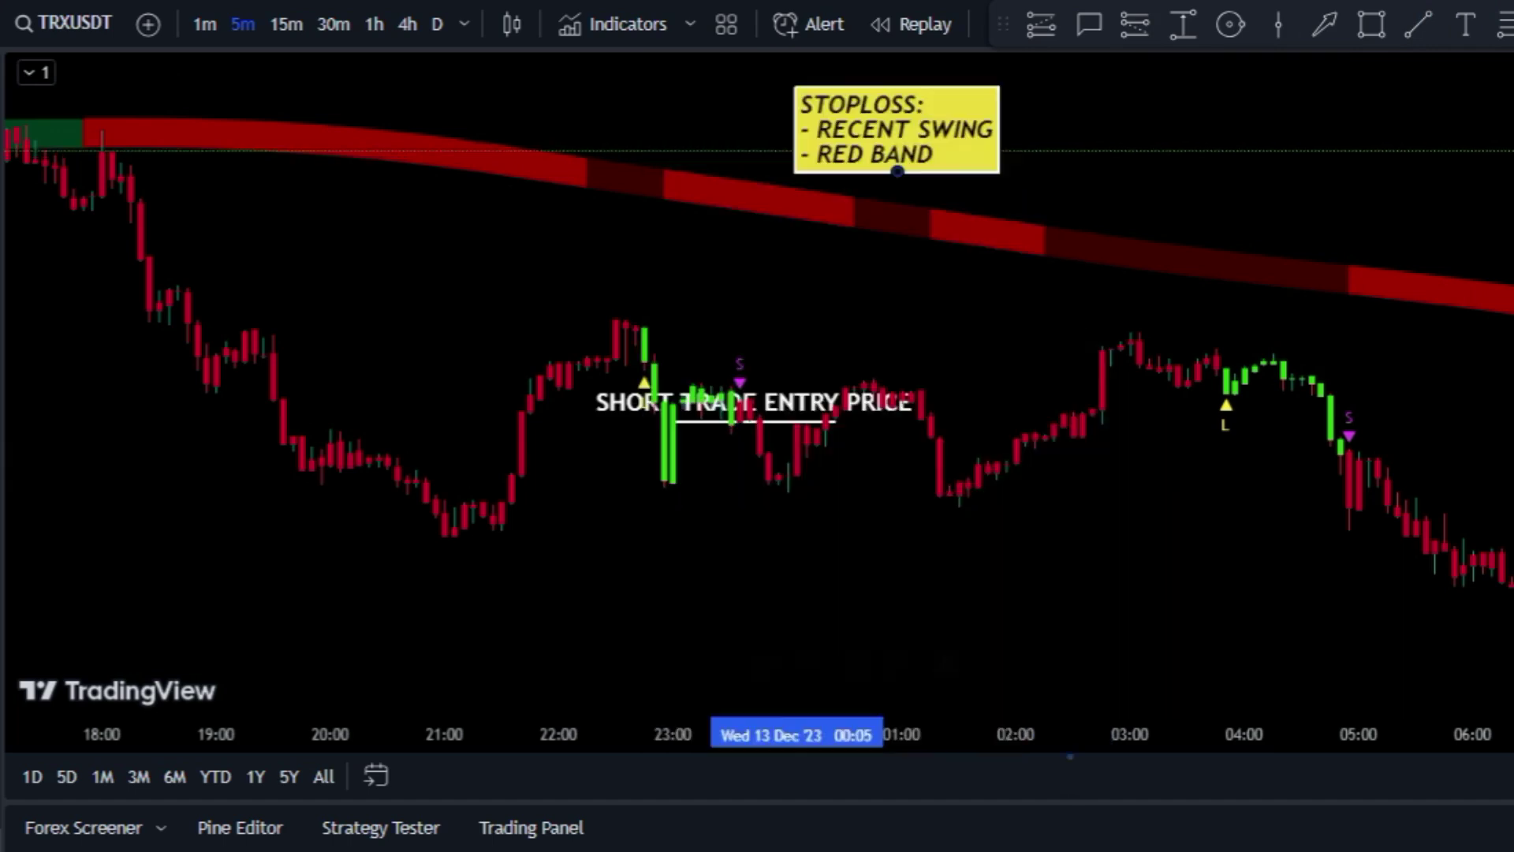
Add a callout reading "RED BAND" that points at the red band near 23:20, beside the stop loss note
left_click(1090, 25)
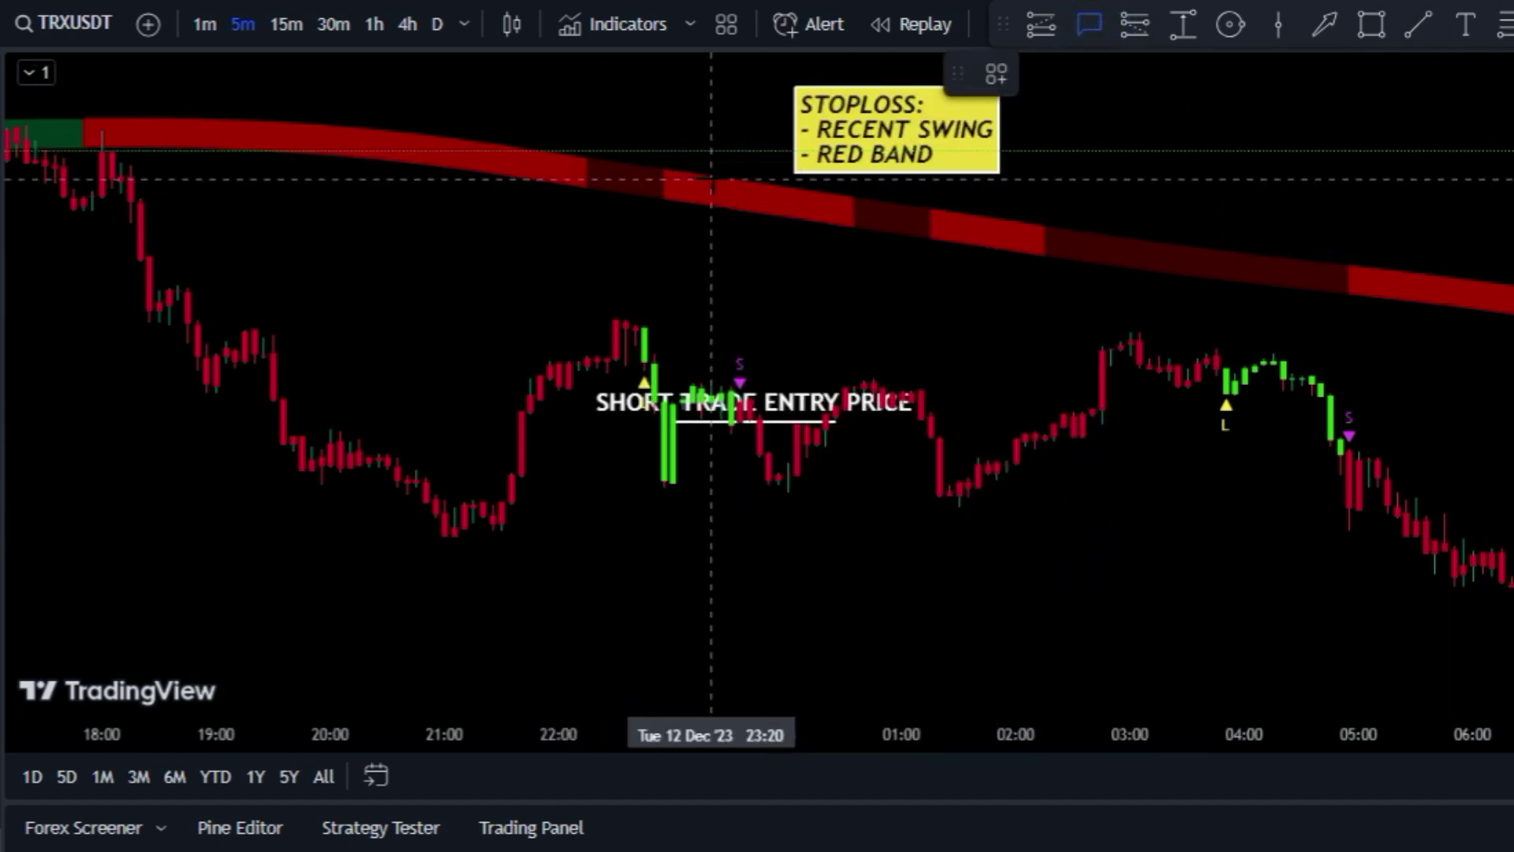
left_click(623, 117)
type("RED BAND")
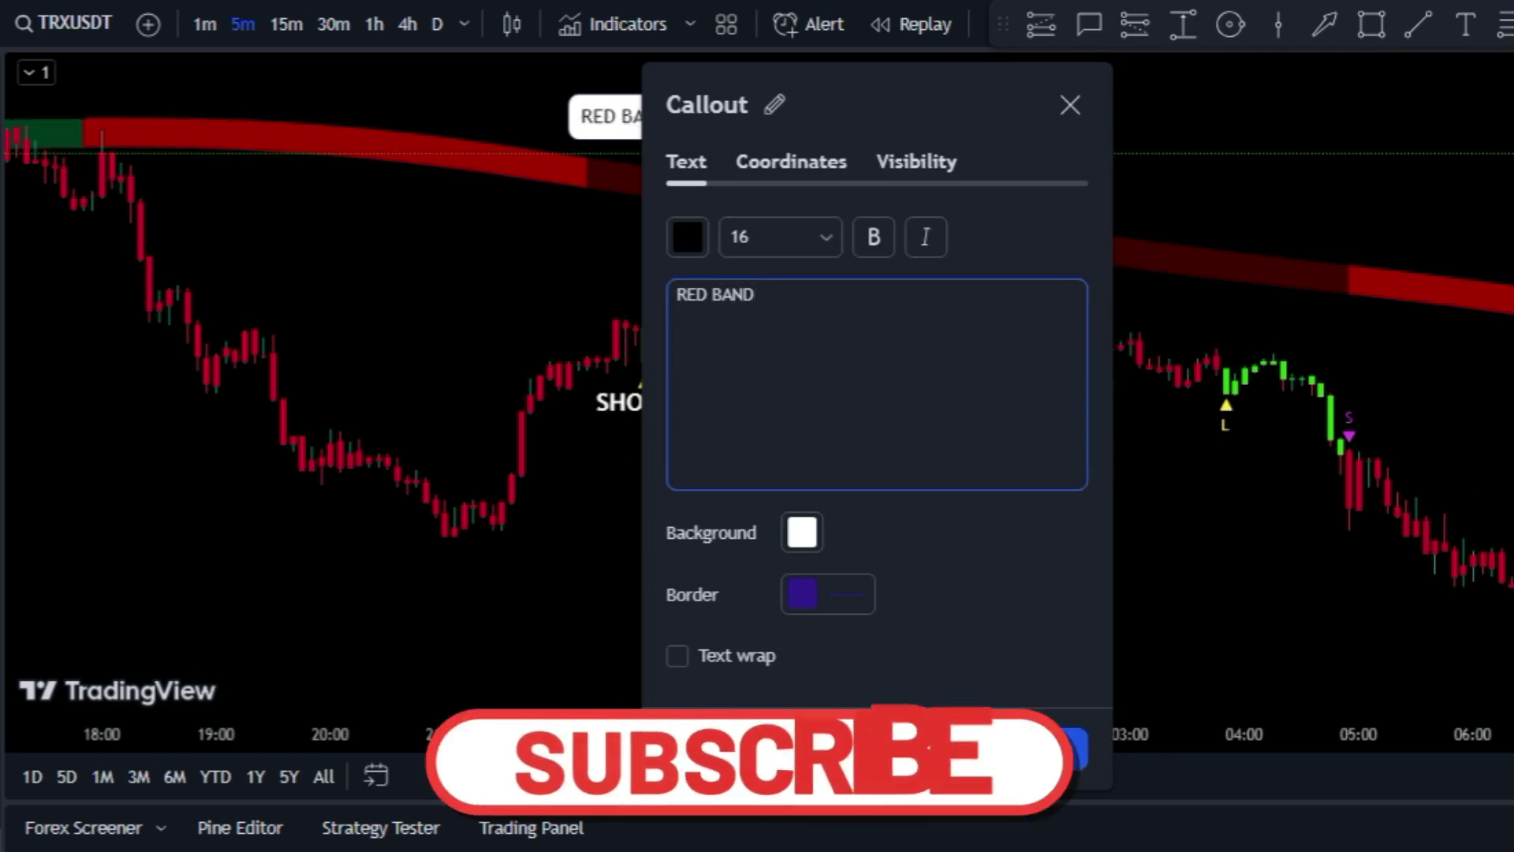
left_click(1061, 750)
Add a callout reading "REENT SWING" that points at the swing high before the S signal, near 22:30 on 12 December
left_click(1089, 24)
left_click(559, 265)
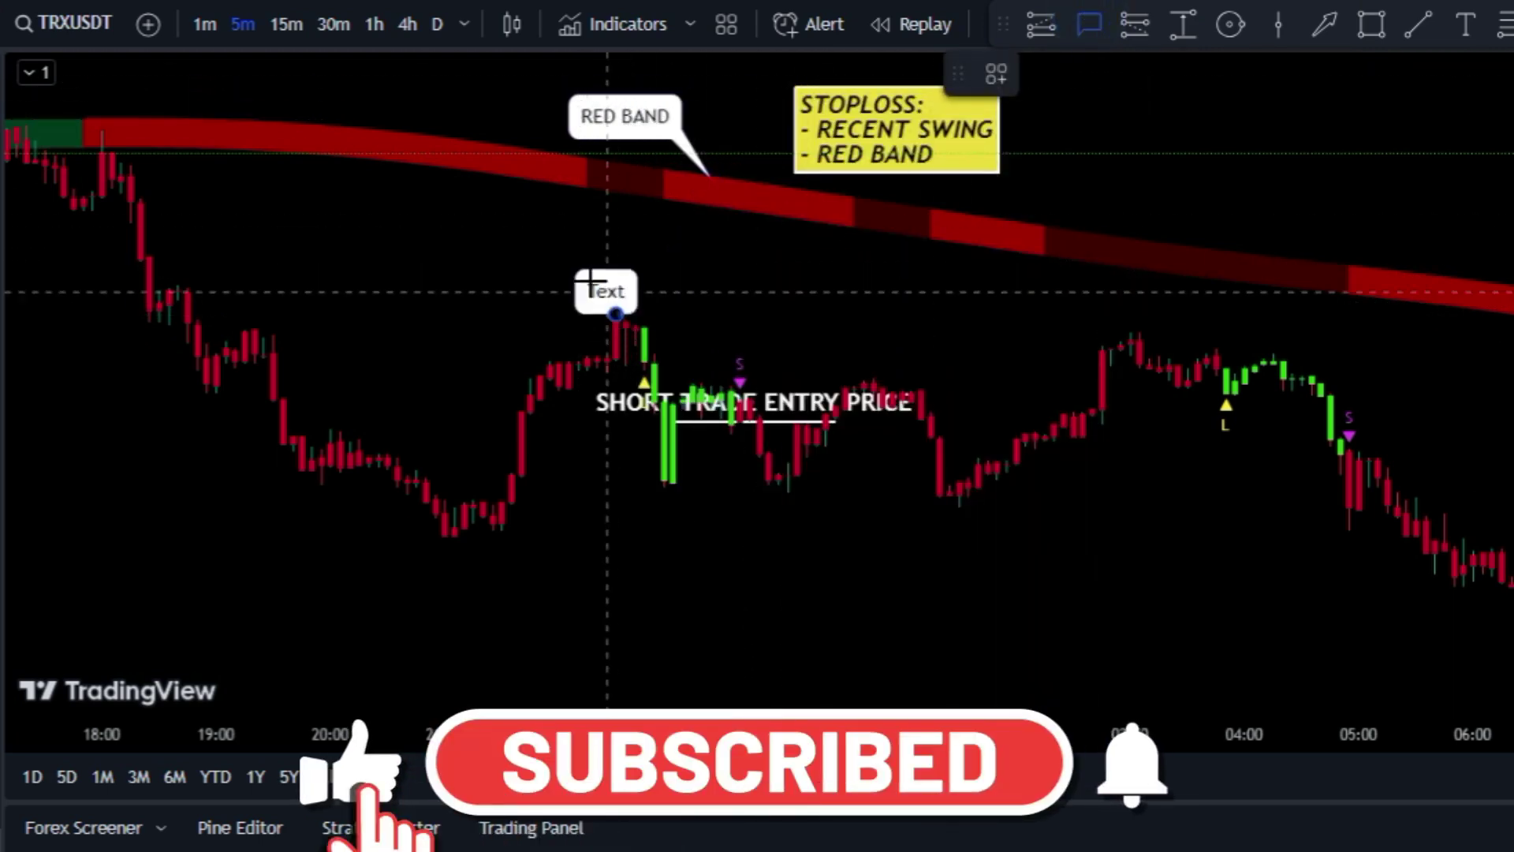
type("REENT SWING")
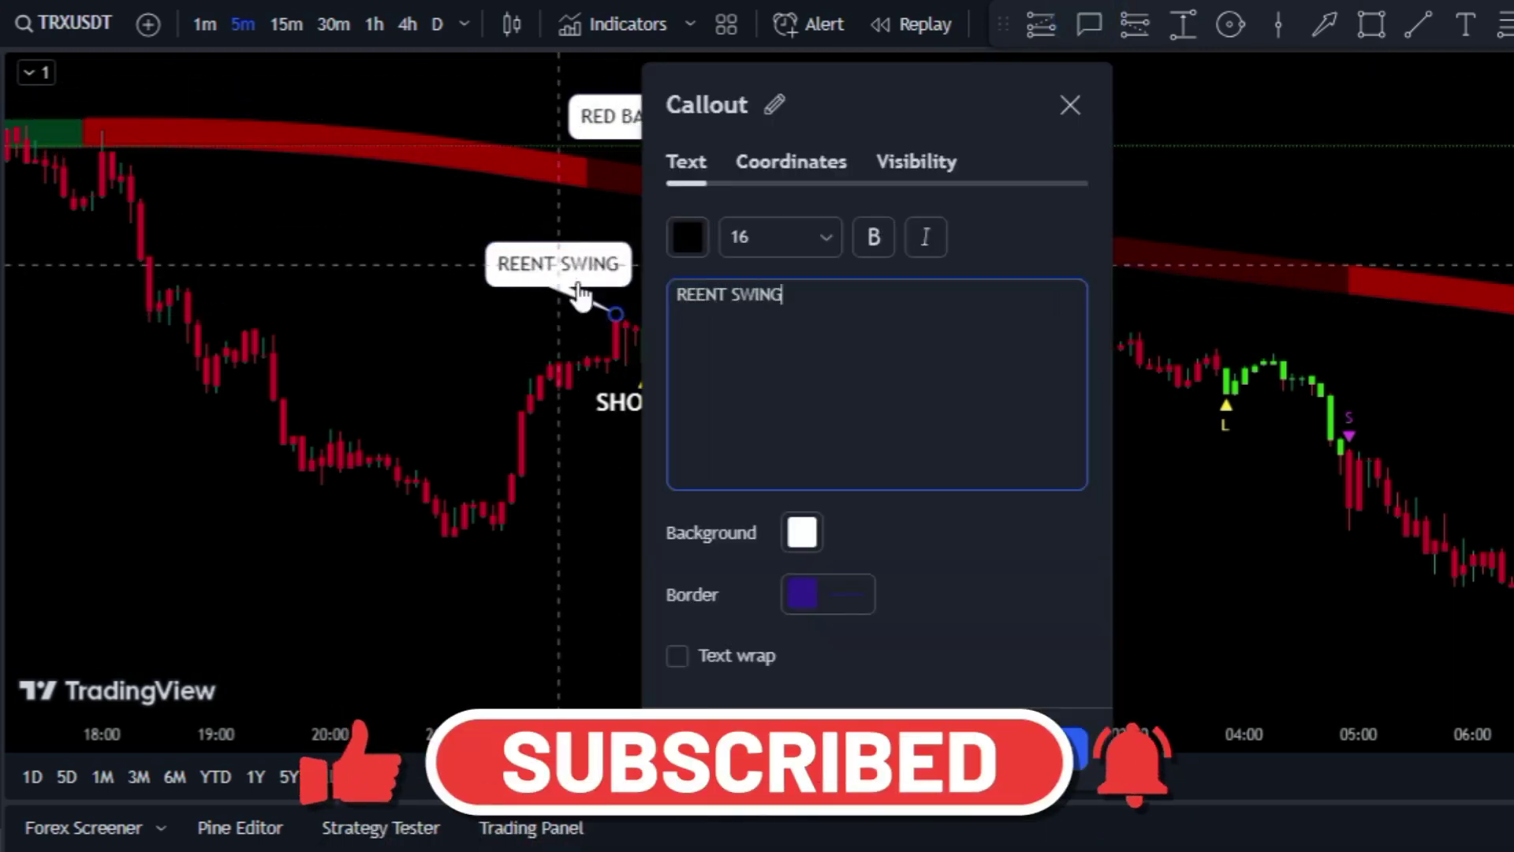
left_click(1061, 749)
left_click(950, 489)
Place a short position at 23:50 on the entry price line, with its stop just above the recent swing high
left_click(1135, 31)
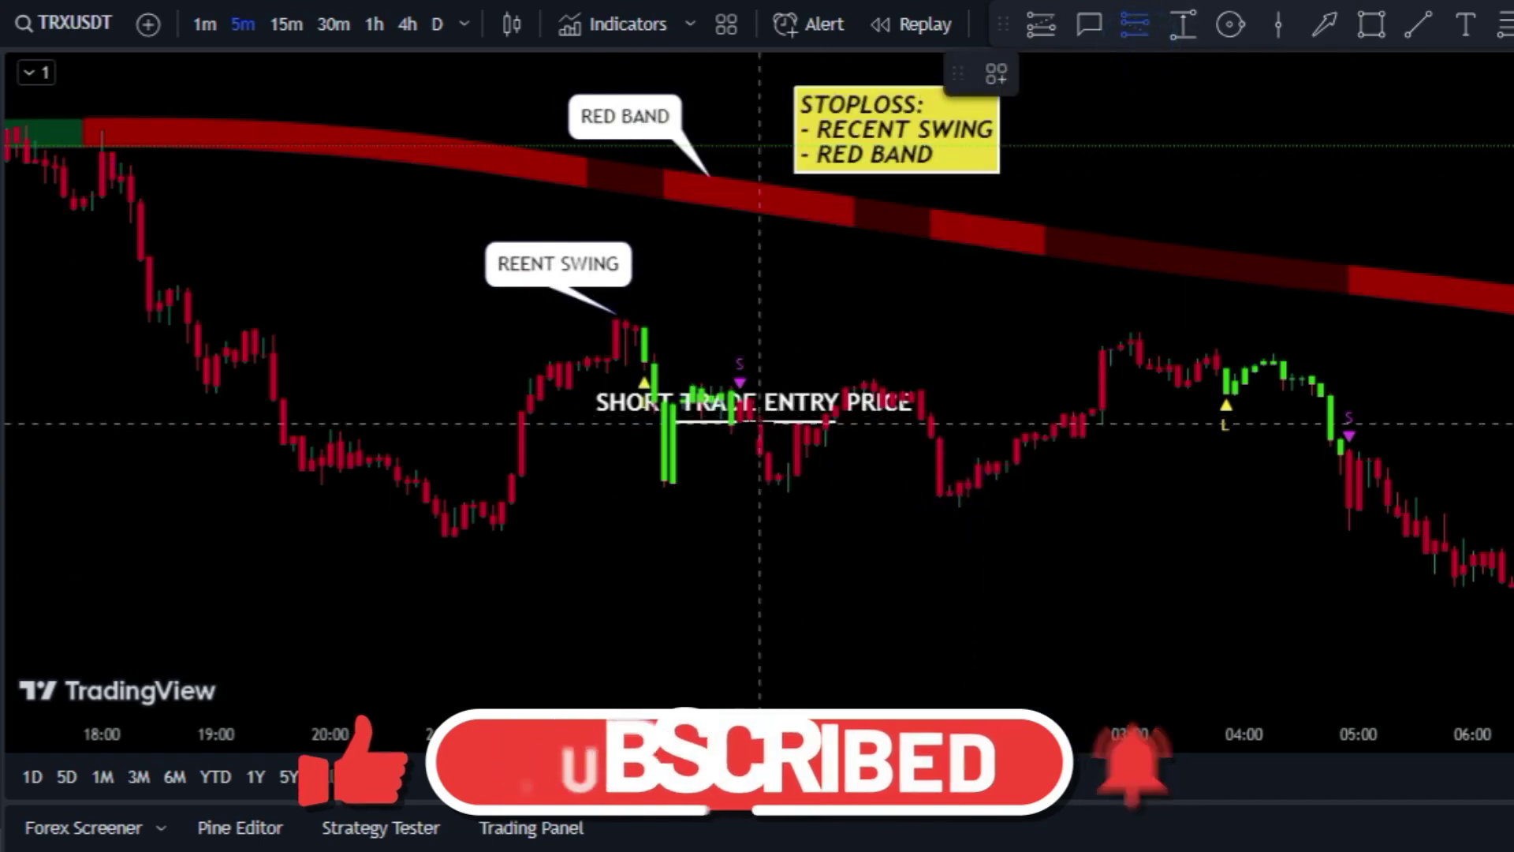
left_click(768, 423)
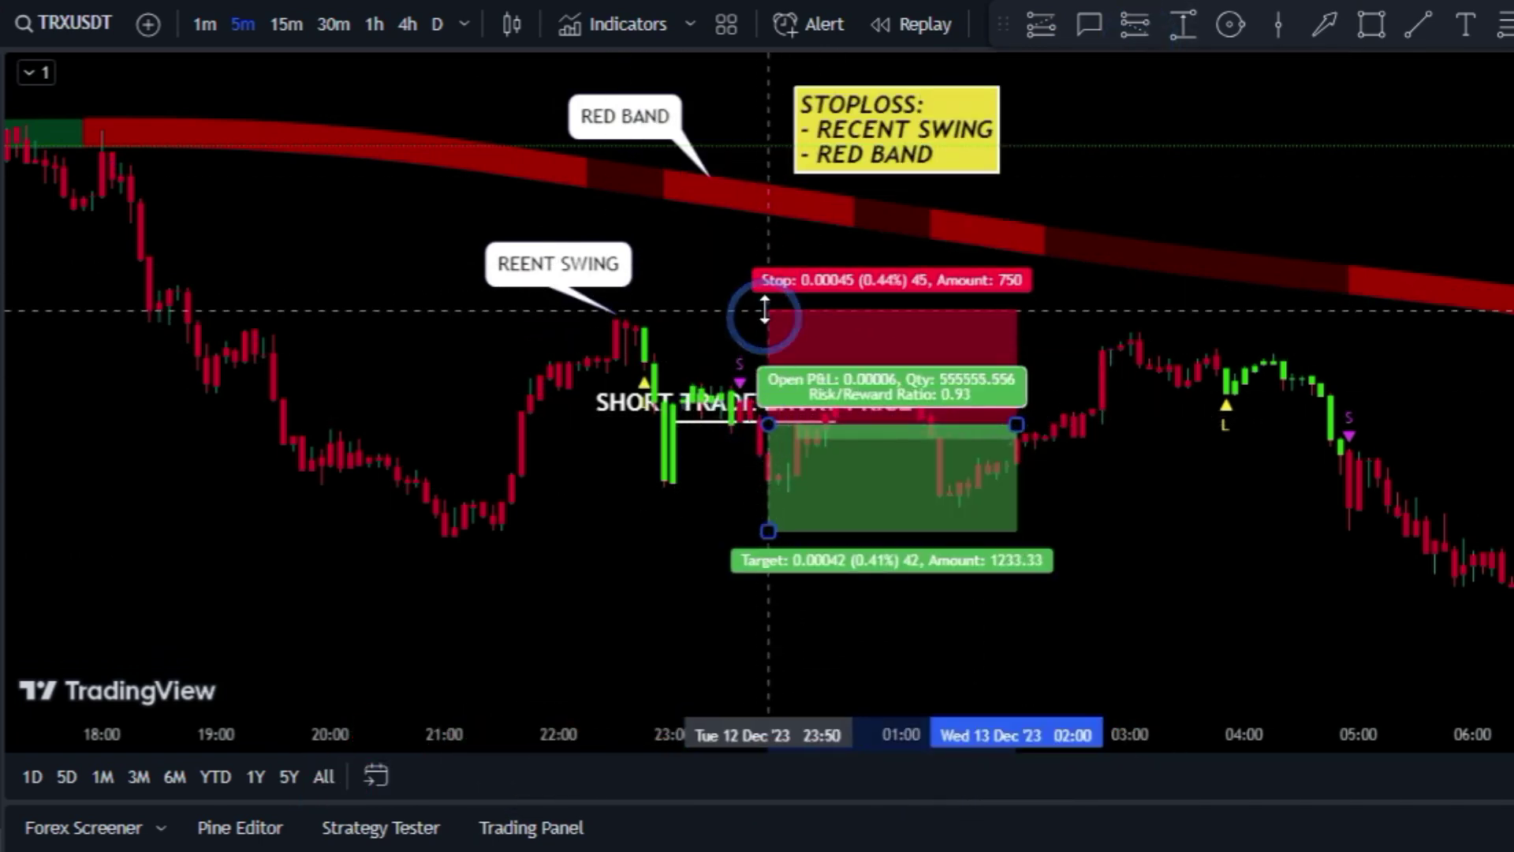
left_click_drag(764, 310, 766, 306)
left_click(1222, 182)
Add a text note below the short position reading "TP: RISK/REWARD 1:1.5"
left_click(1466, 24)
left_click(871, 628)
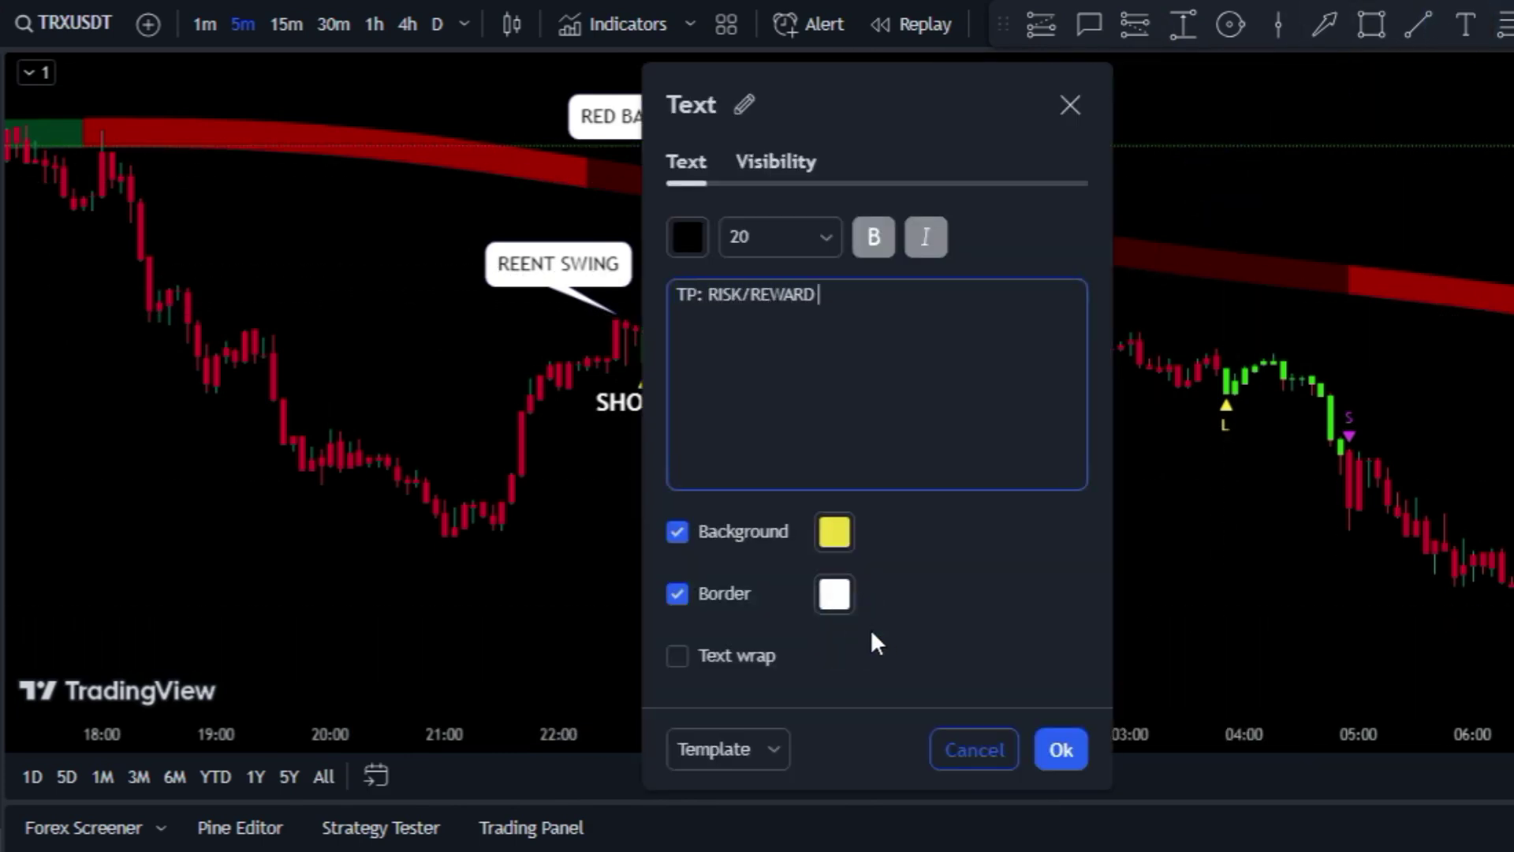
type("TP: RISK/REWARD 1:1.5")
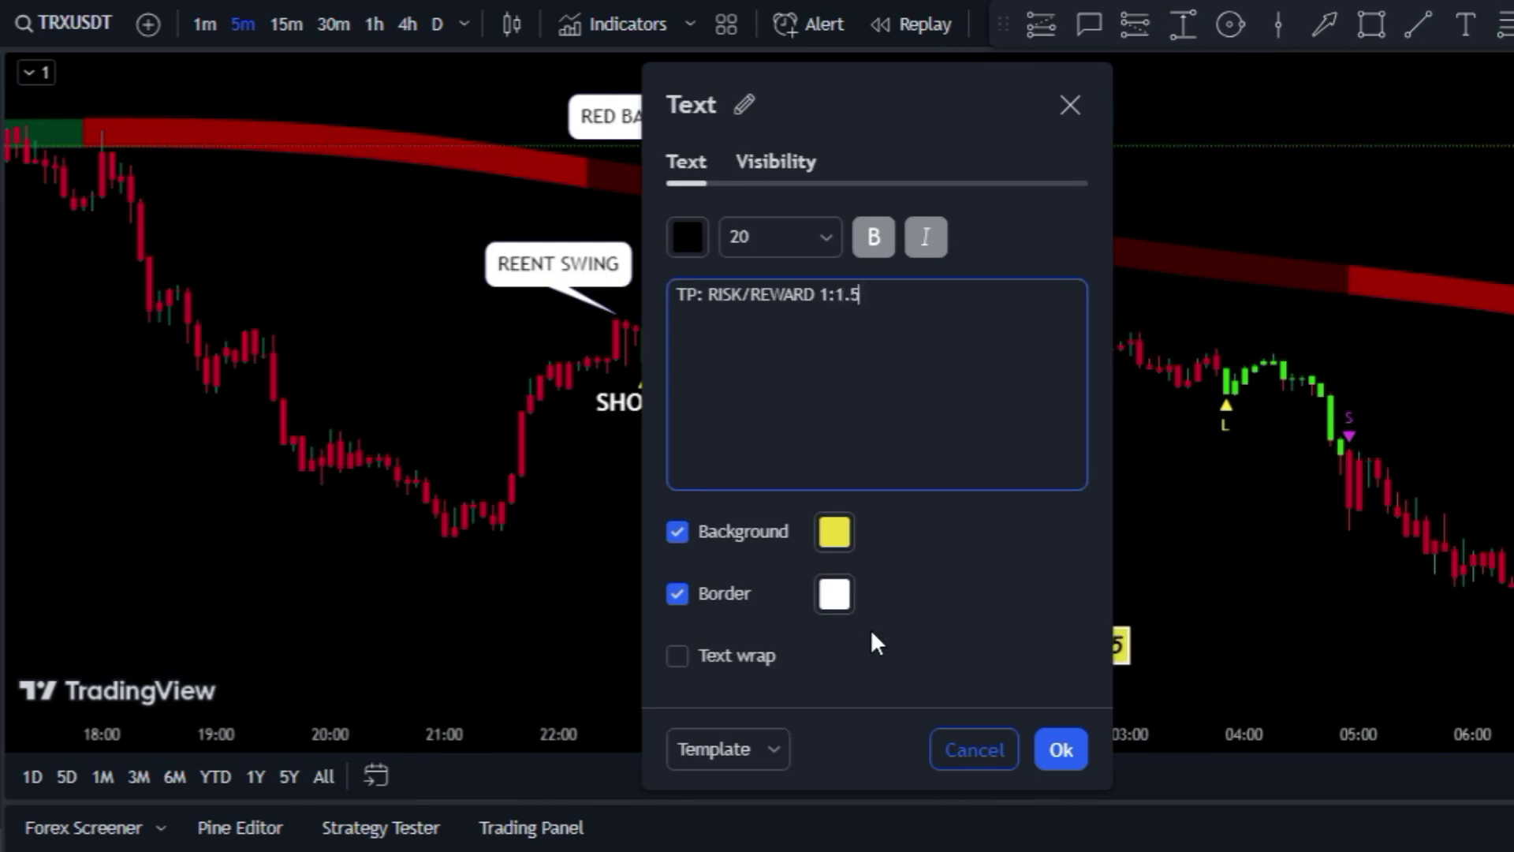
left_click(1061, 749)
Lower the short position's target to a 1:1.5 risk/reward ratio and extend the position in time until price reaches the target
left_click_drag(771, 534, 768, 600)
left_click_drag(1017, 426, 1513, 426)
scroll(1341, 225, "down", 4)
left_click_drag(1341, 225, 1145, 152)
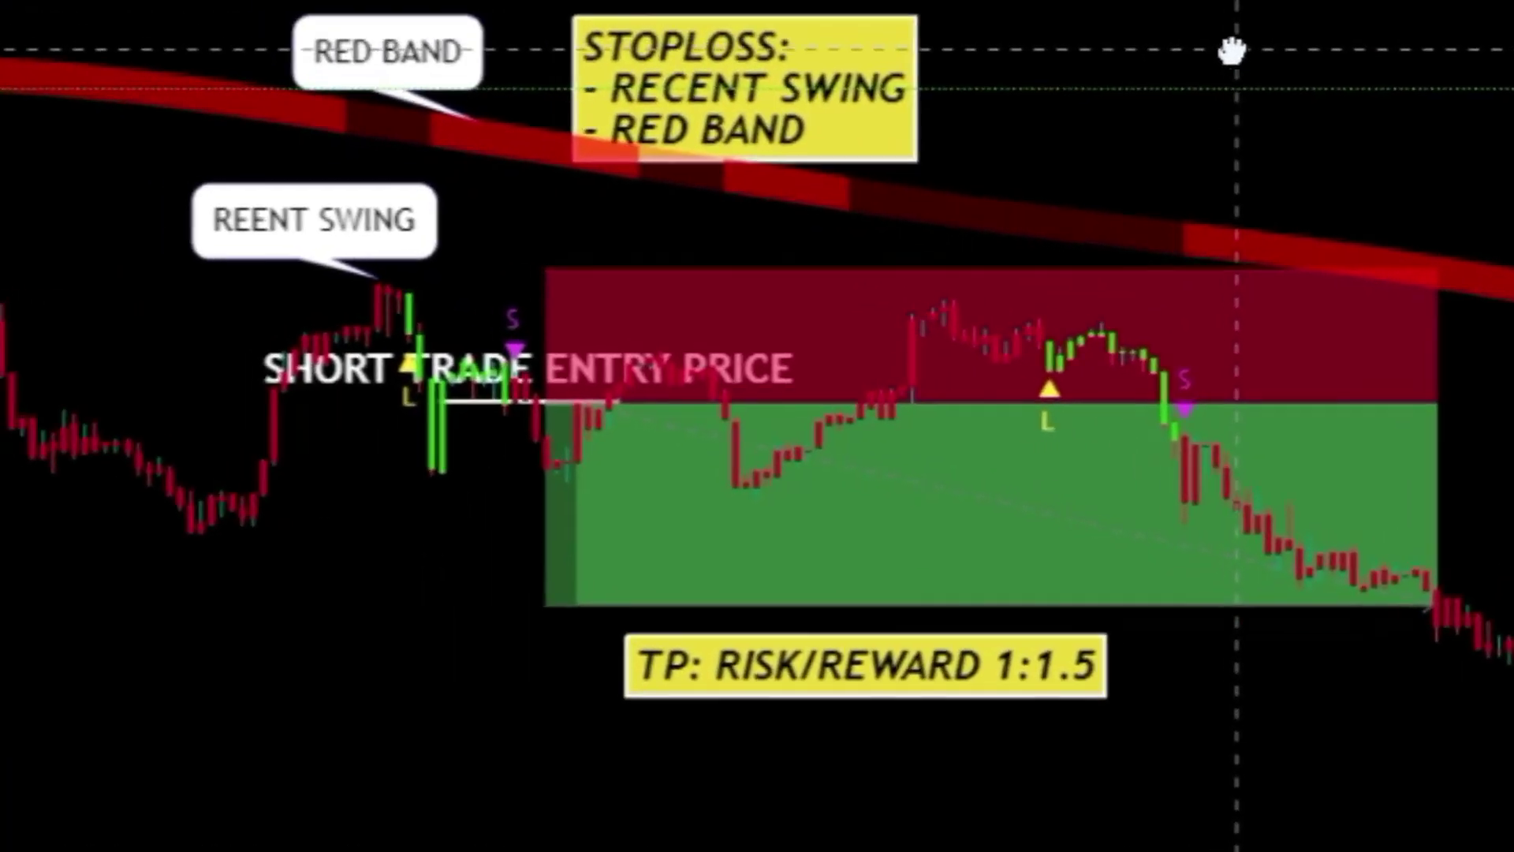
Switch to the TradeGenius Telegram channel and look through its posts about training and strategy videos
left_click(890, 465)
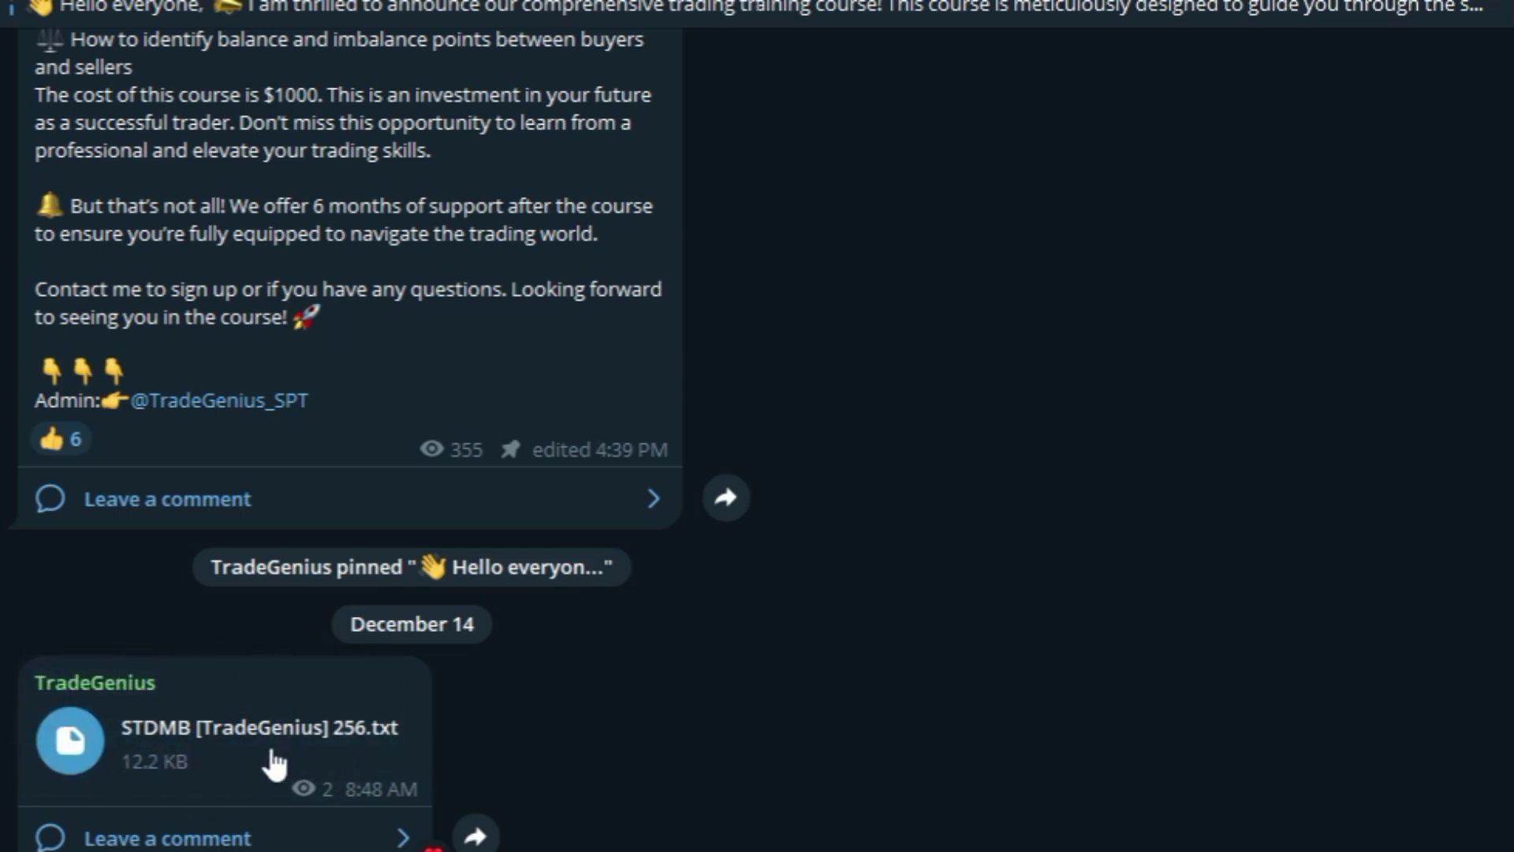
scroll(1469, 476, "down", 15)
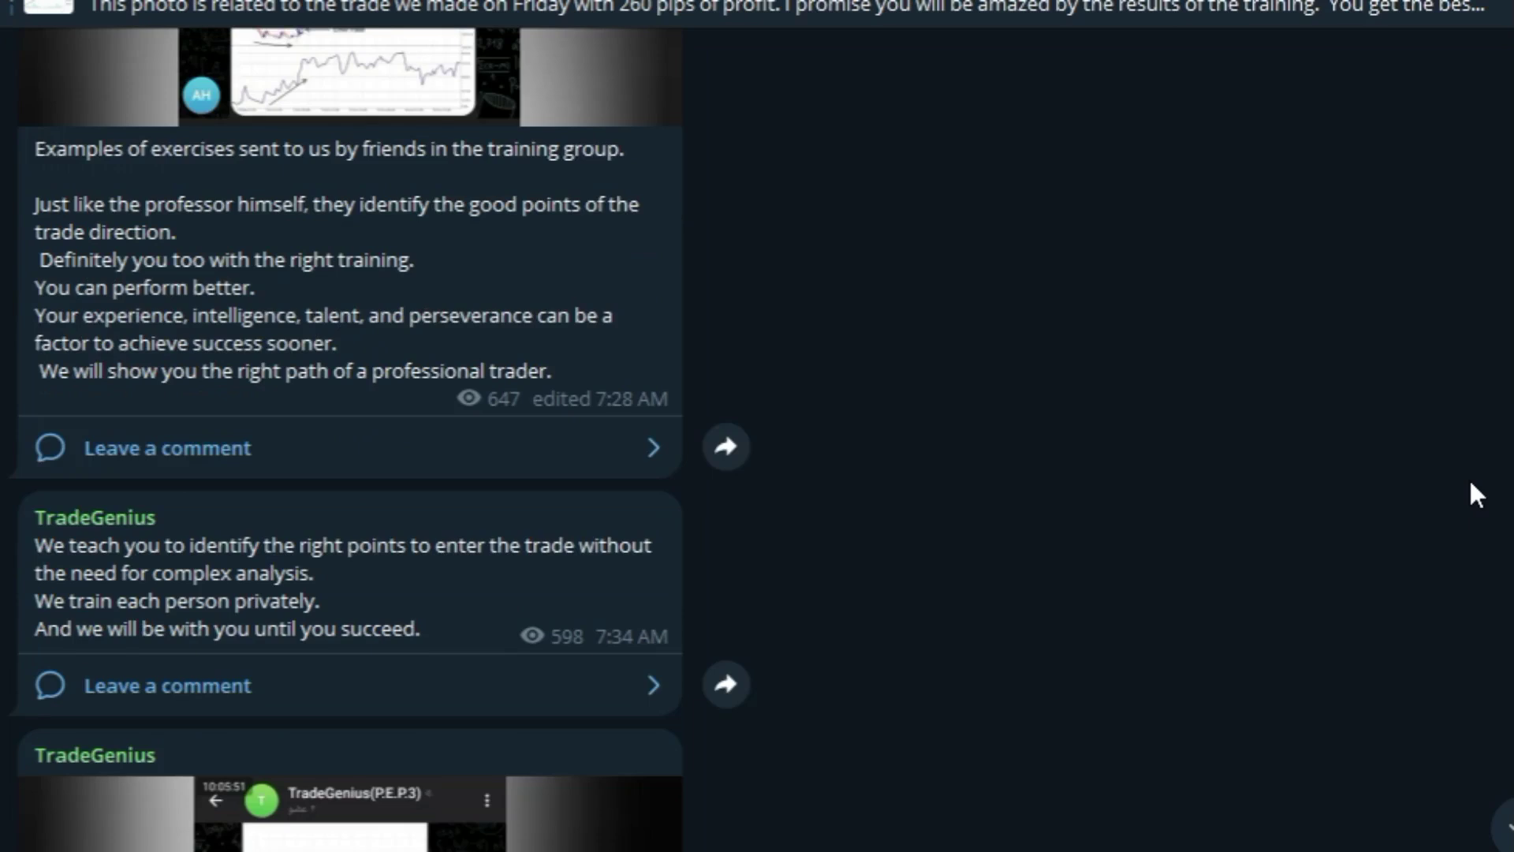
scroll(1471, 485, "down", 8)
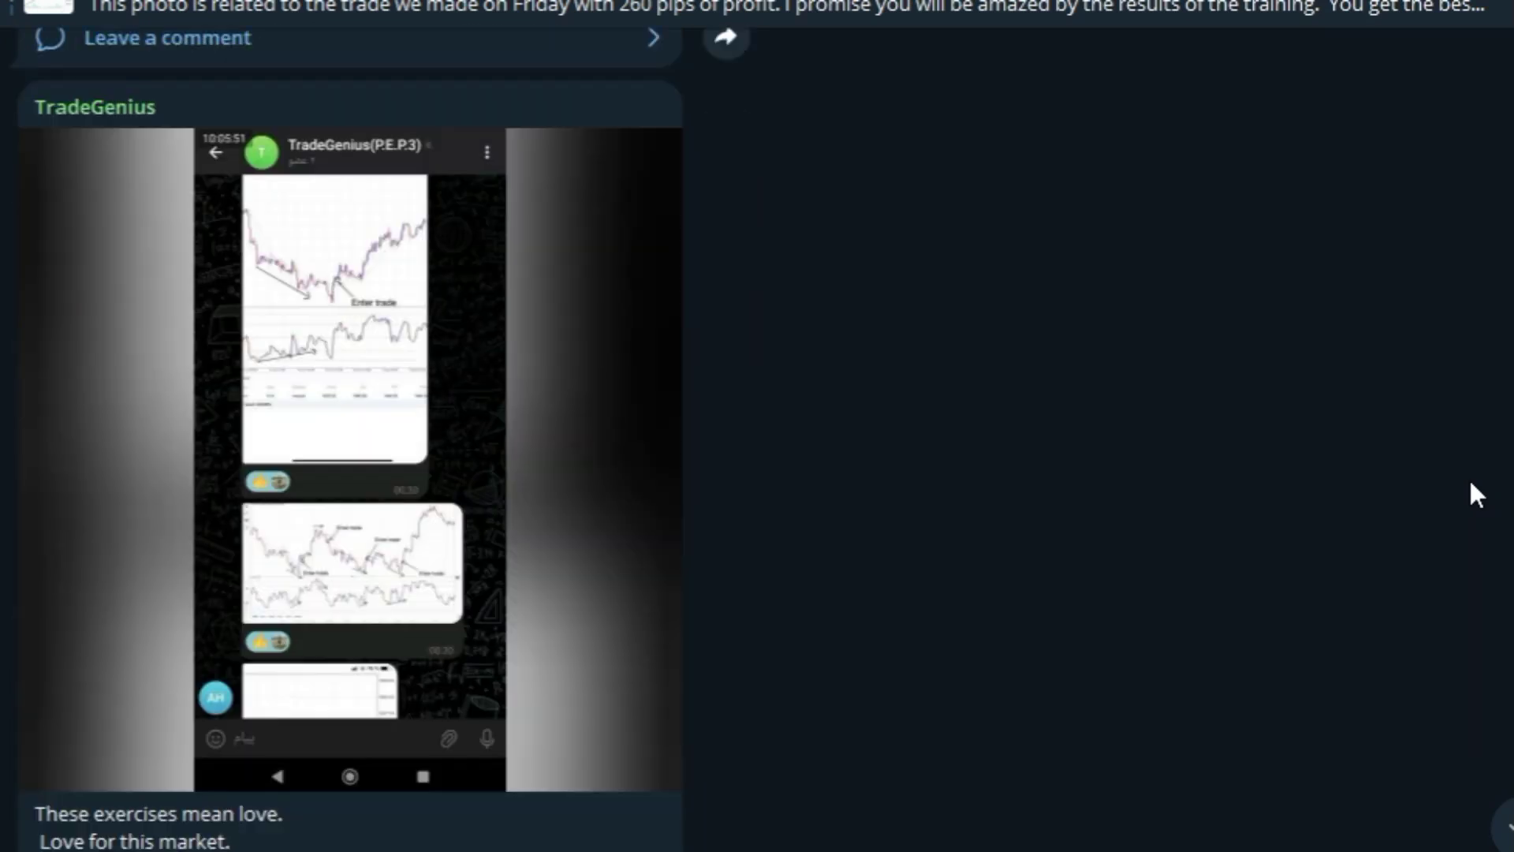
scroll(1471, 483, "down", 8)
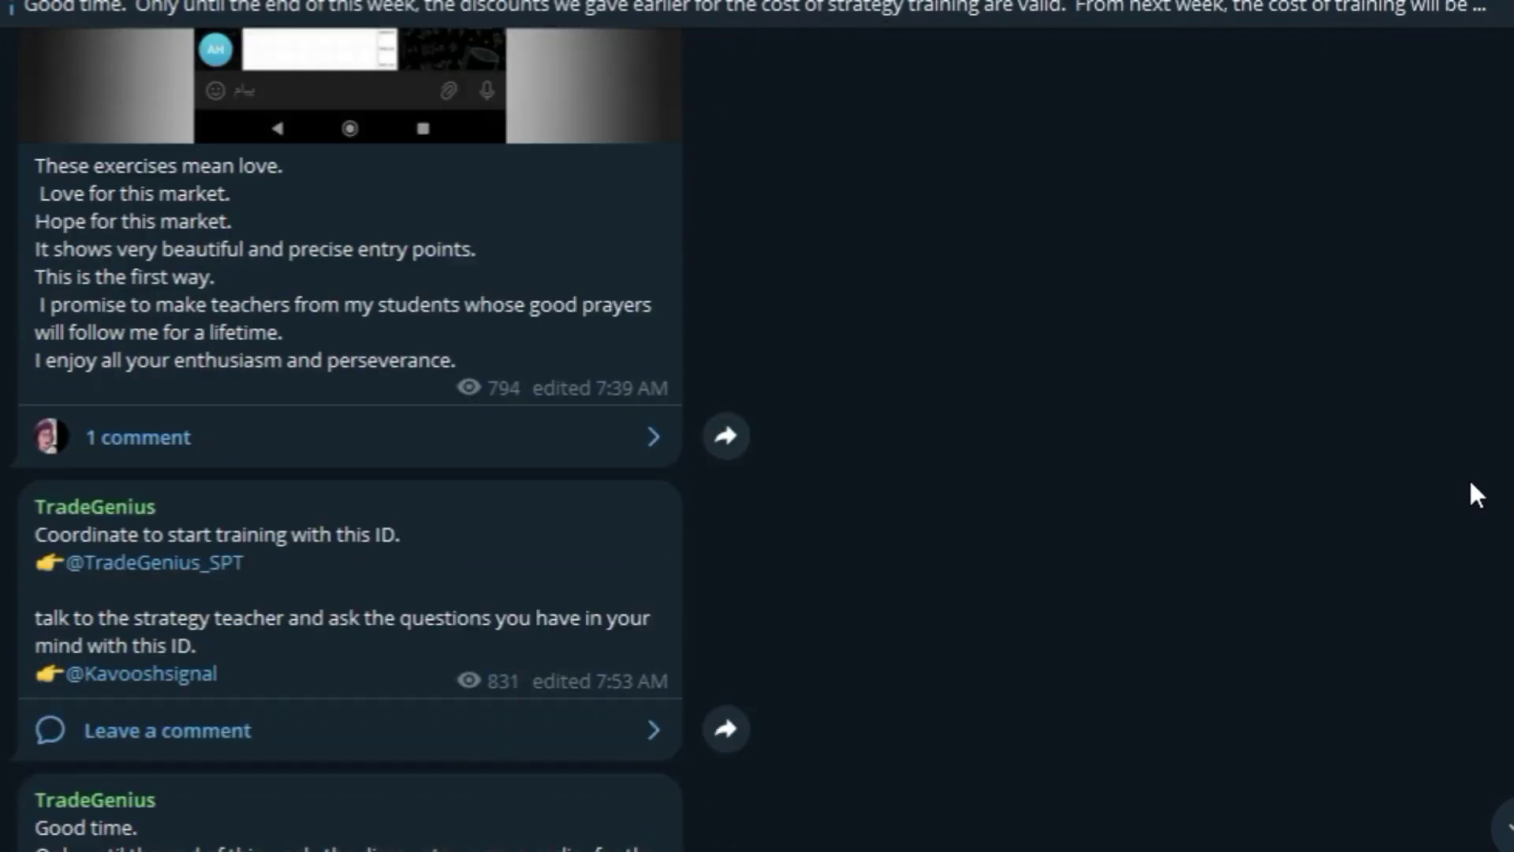
scroll(1472, 484, "down", 8)
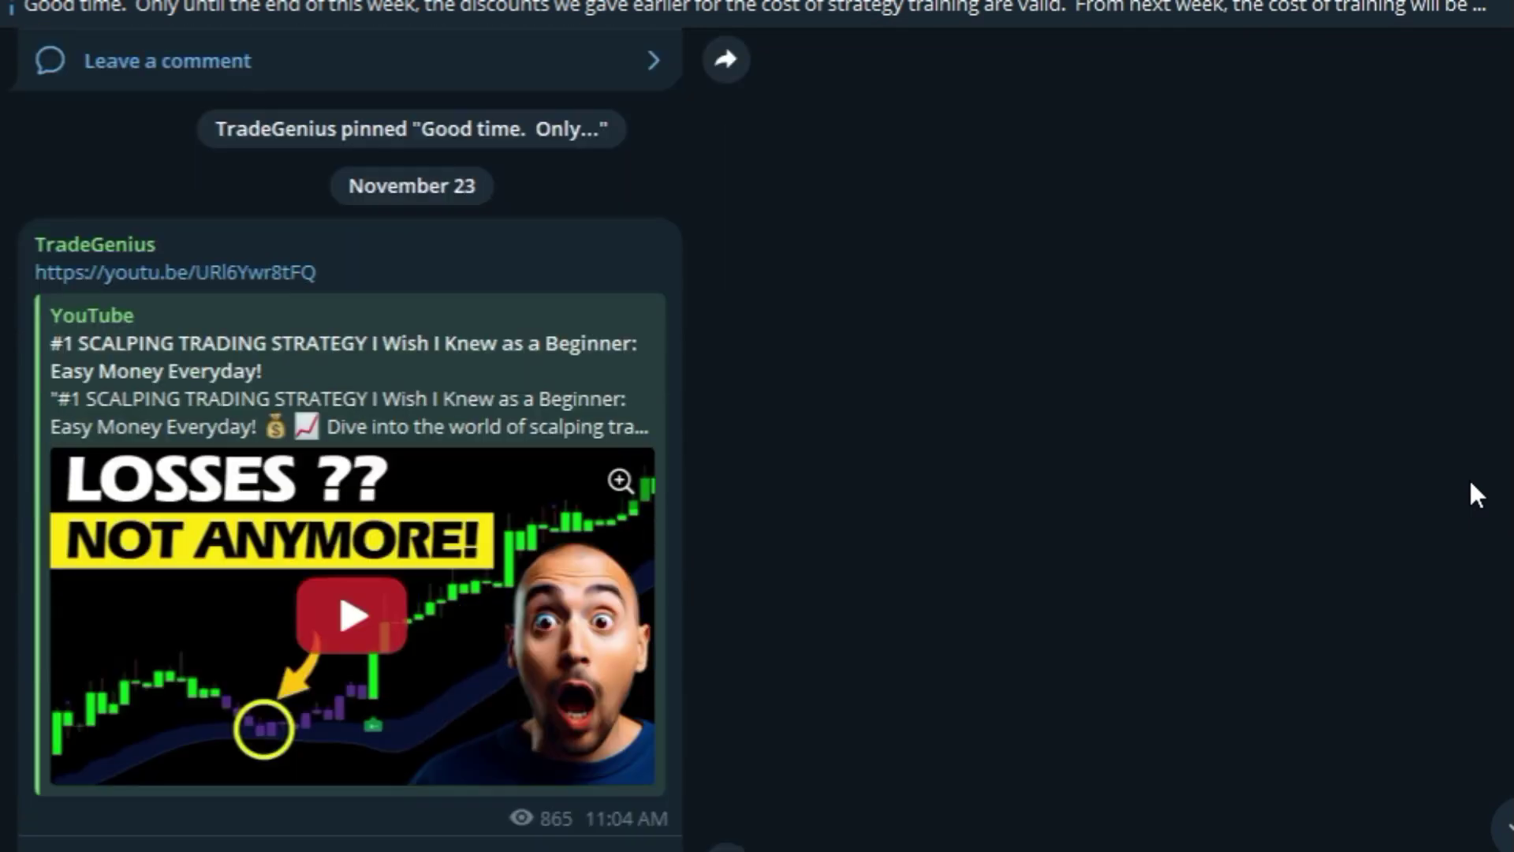
scroll(1471, 483, "down", 8)
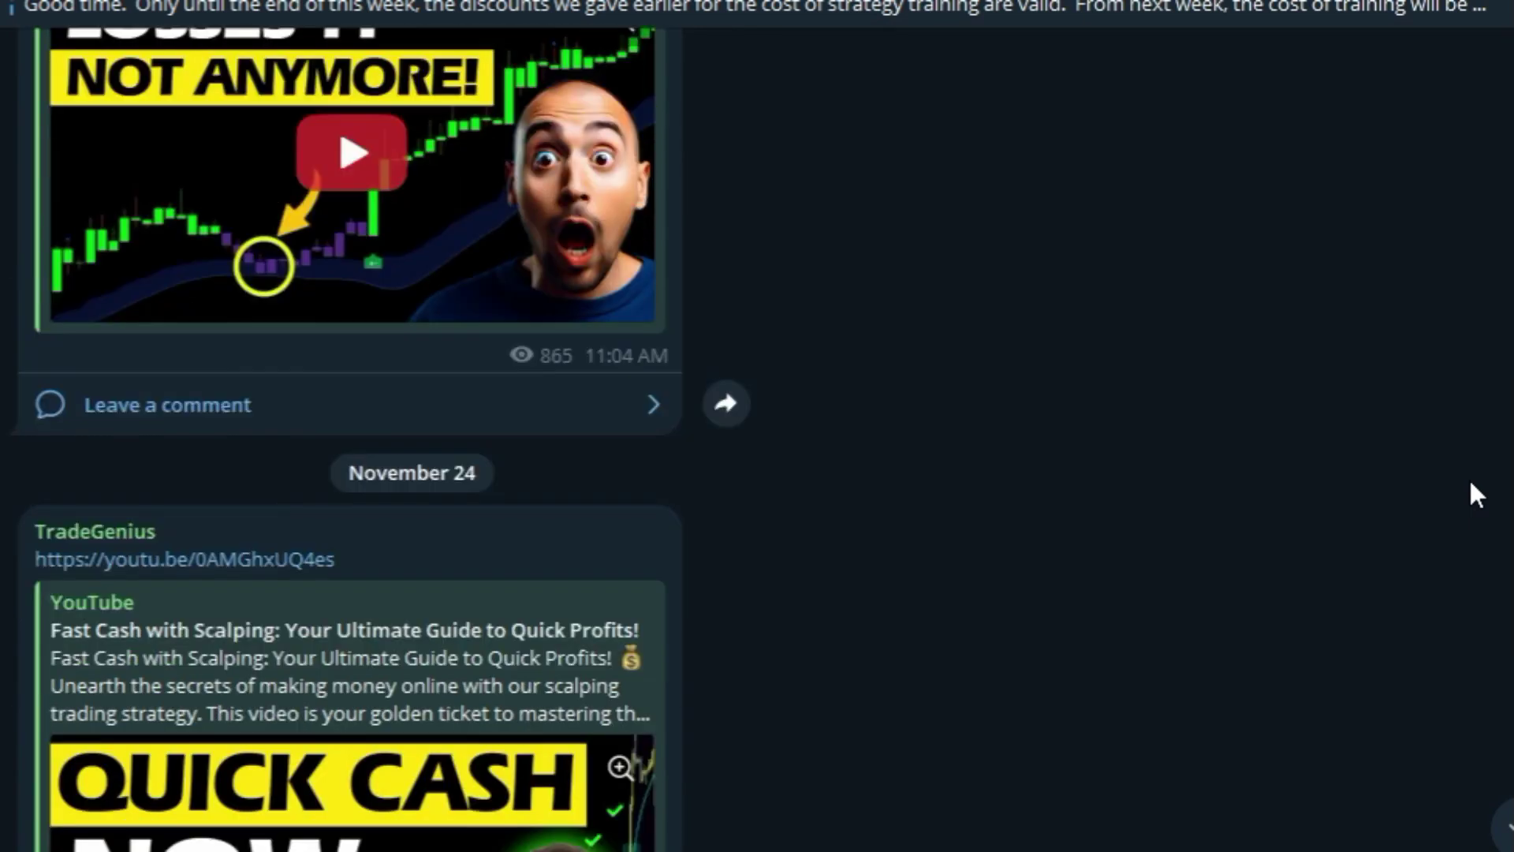
scroll(1468, 477, "down", 2)
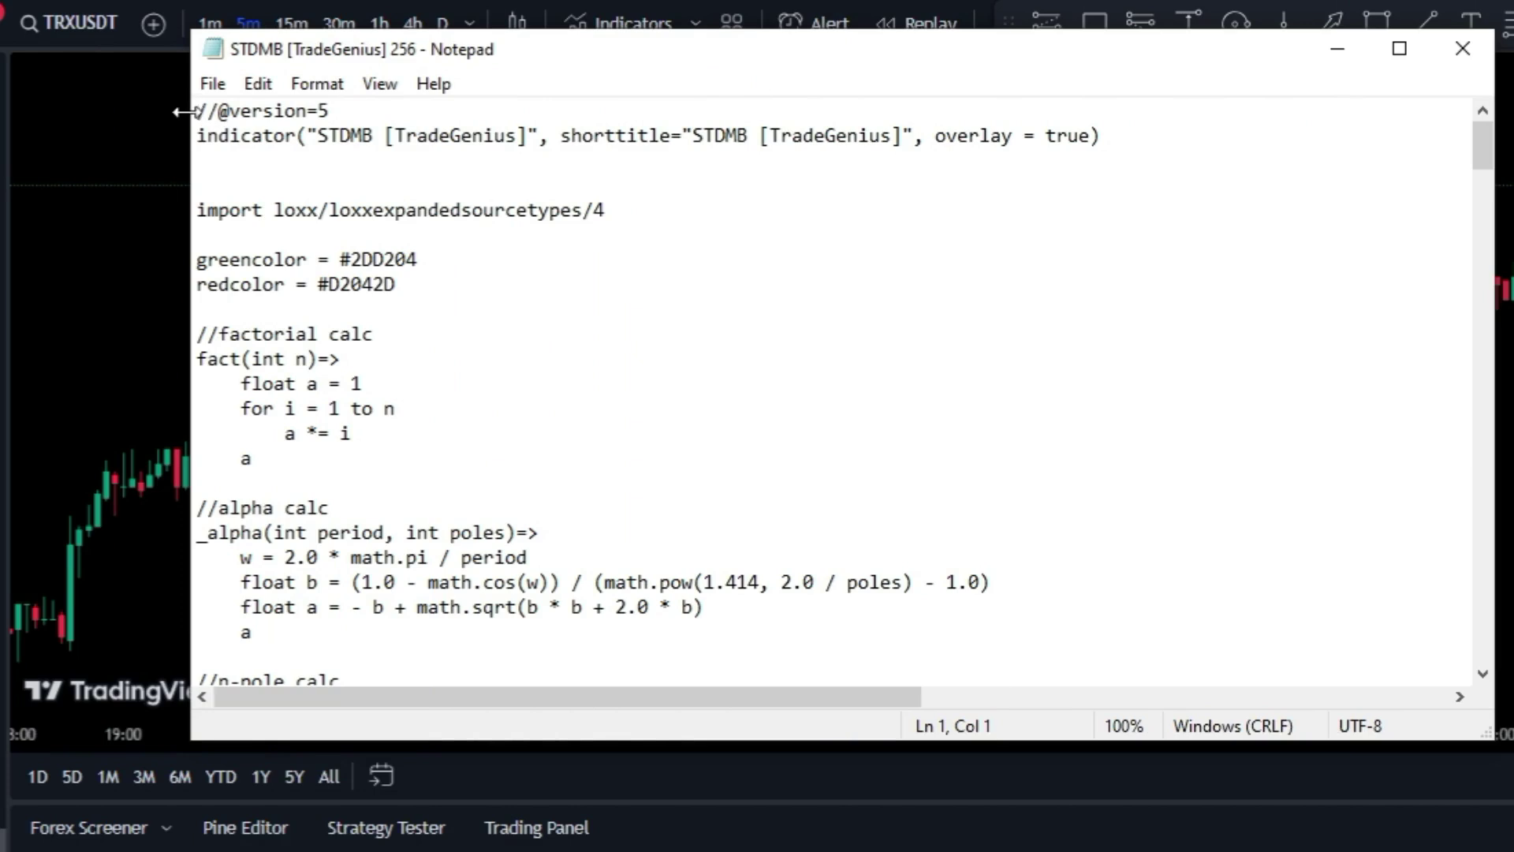
Copy the entire indicator code from the STDMB [TradeGenius] 256 text file in Notepad
left_click_drag(197, 111, 1463, 714)
right_click(375, 270)
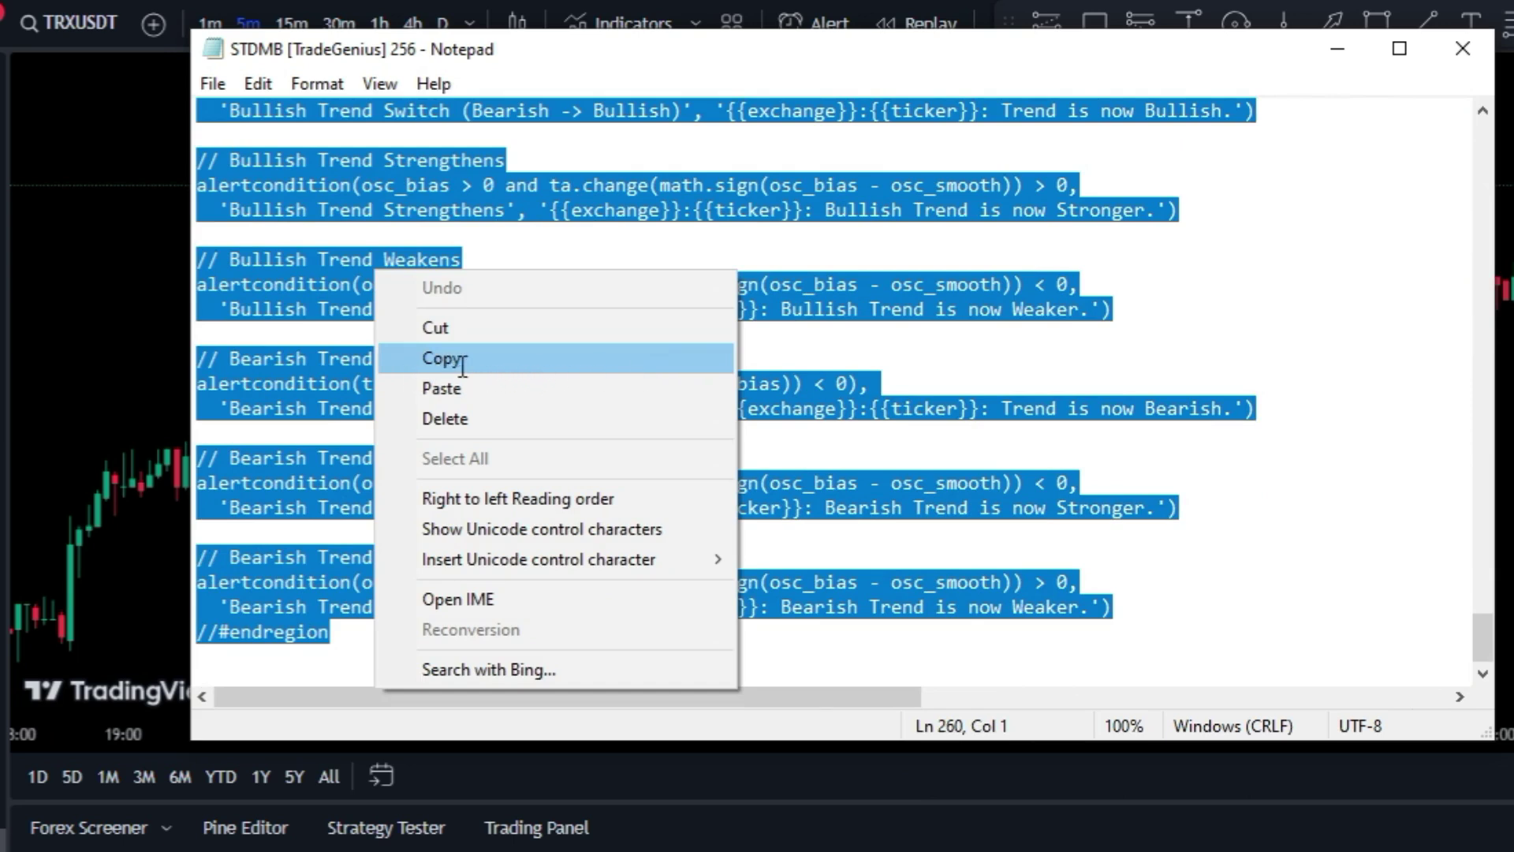
left_click(463, 365)
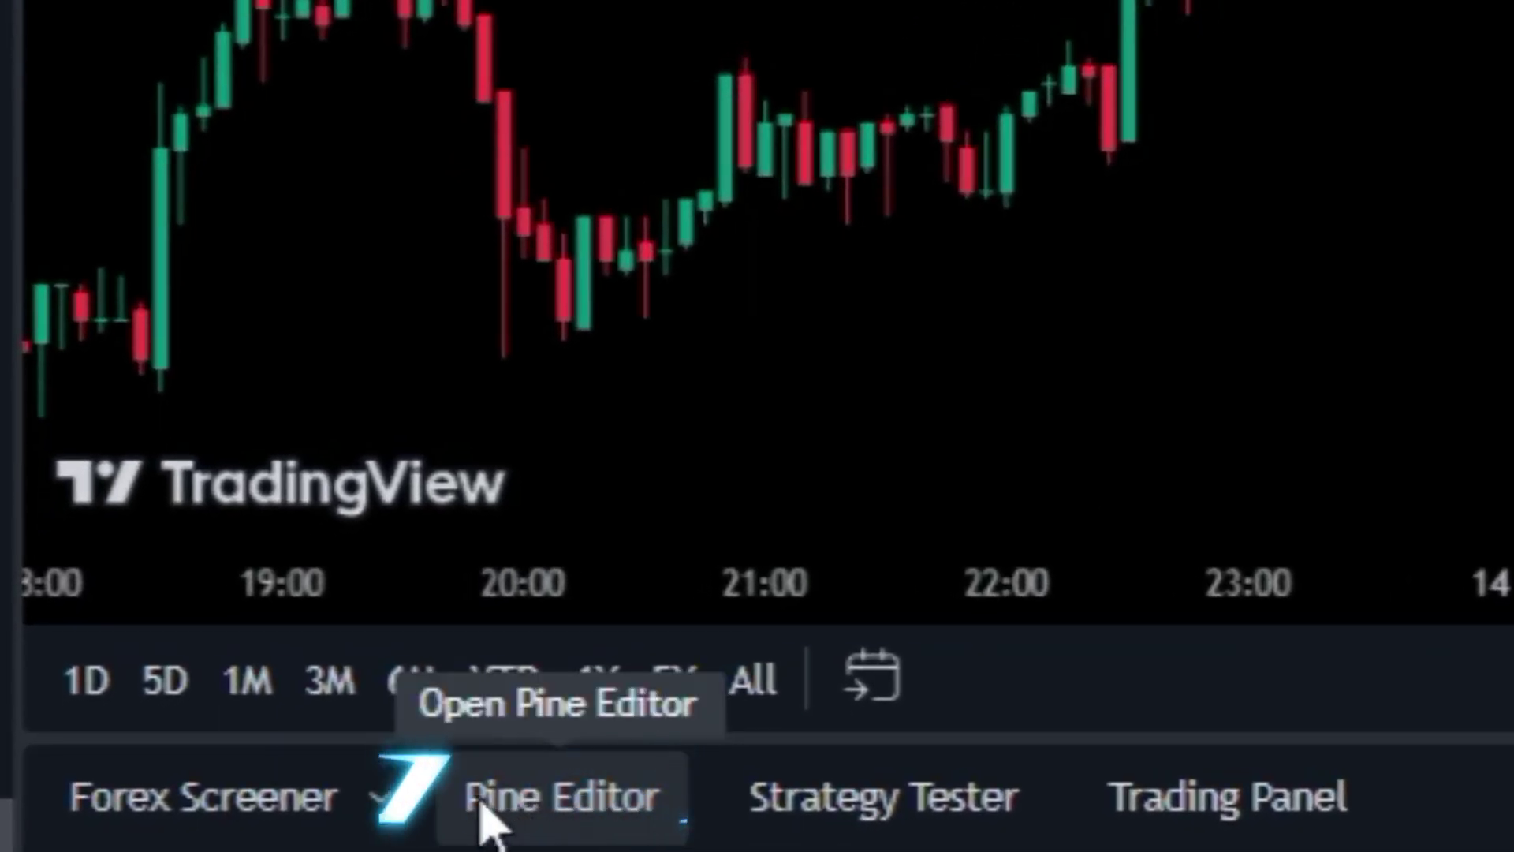
Switch to TradingView and replace all existing code in the Pine Editor with the copied STDMB [TradeGenius] script
left_click(604, 820)
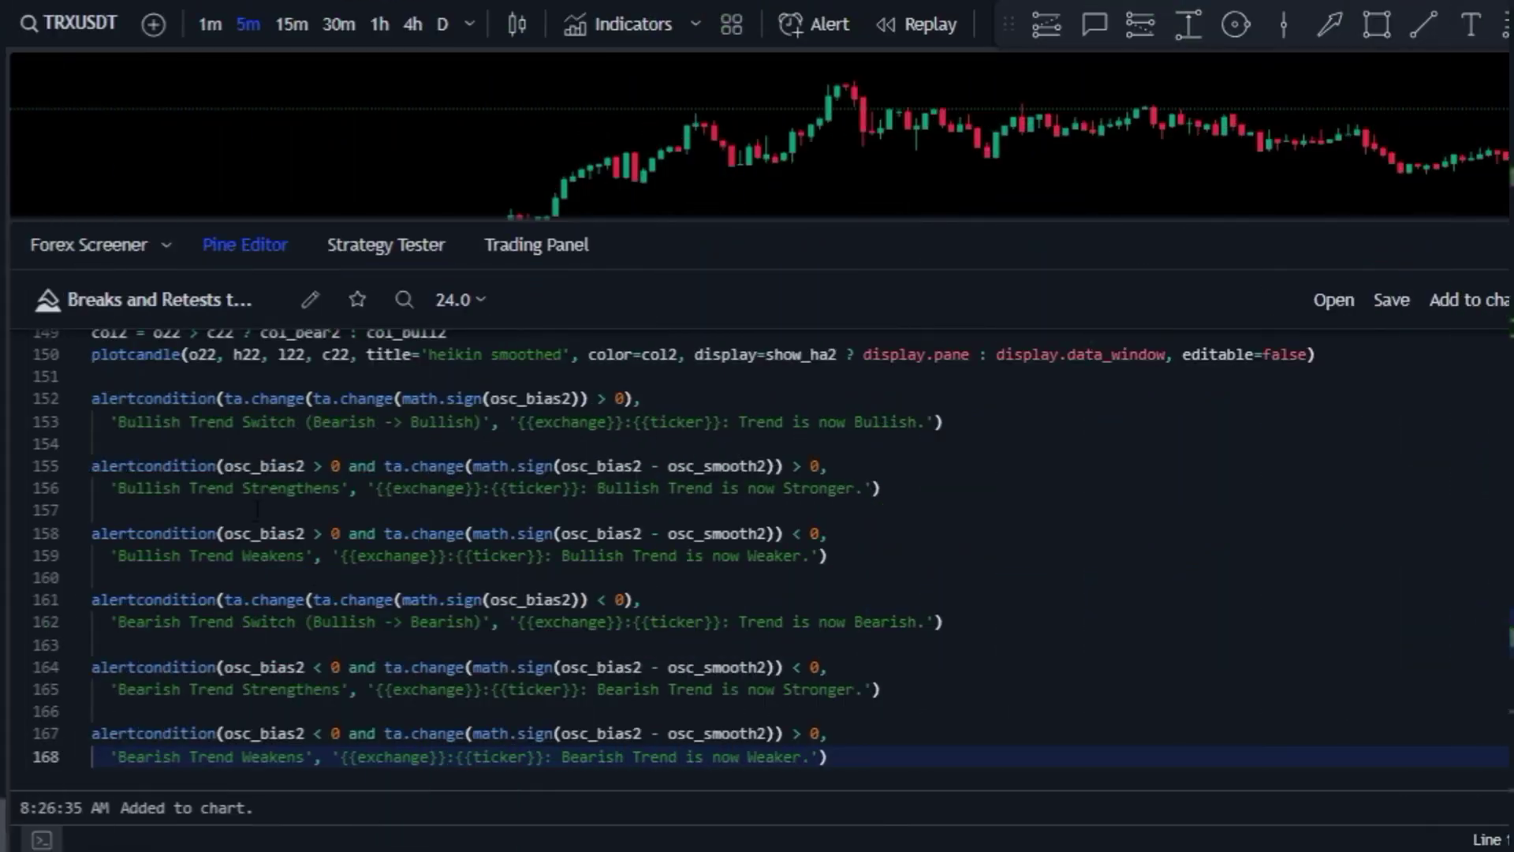
scroll(434, 631, "up", 3)
key("ctrl+a")
key("Delete")
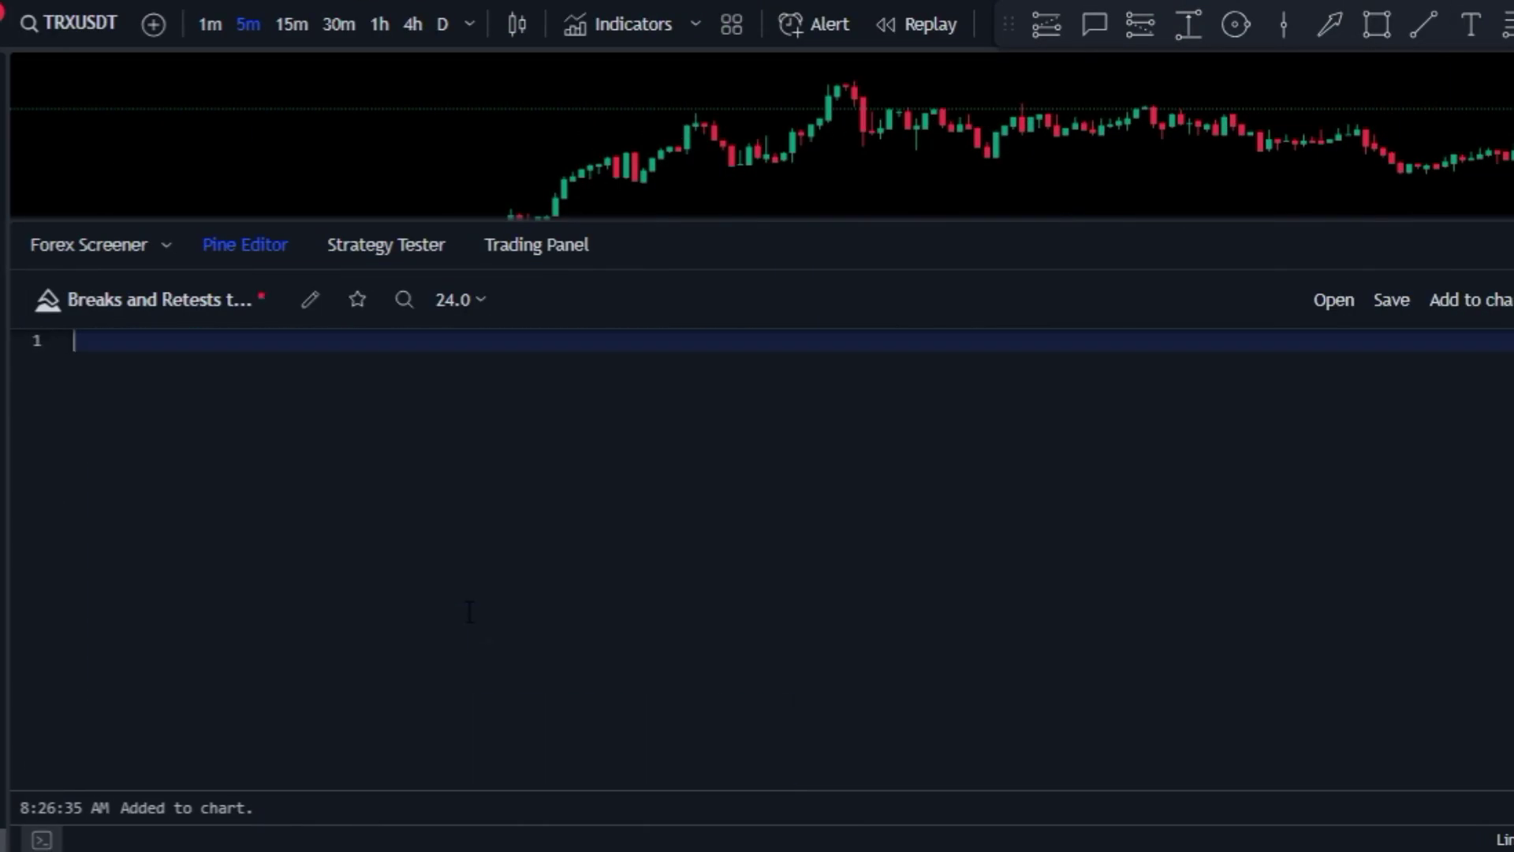
right_click(92, 362)
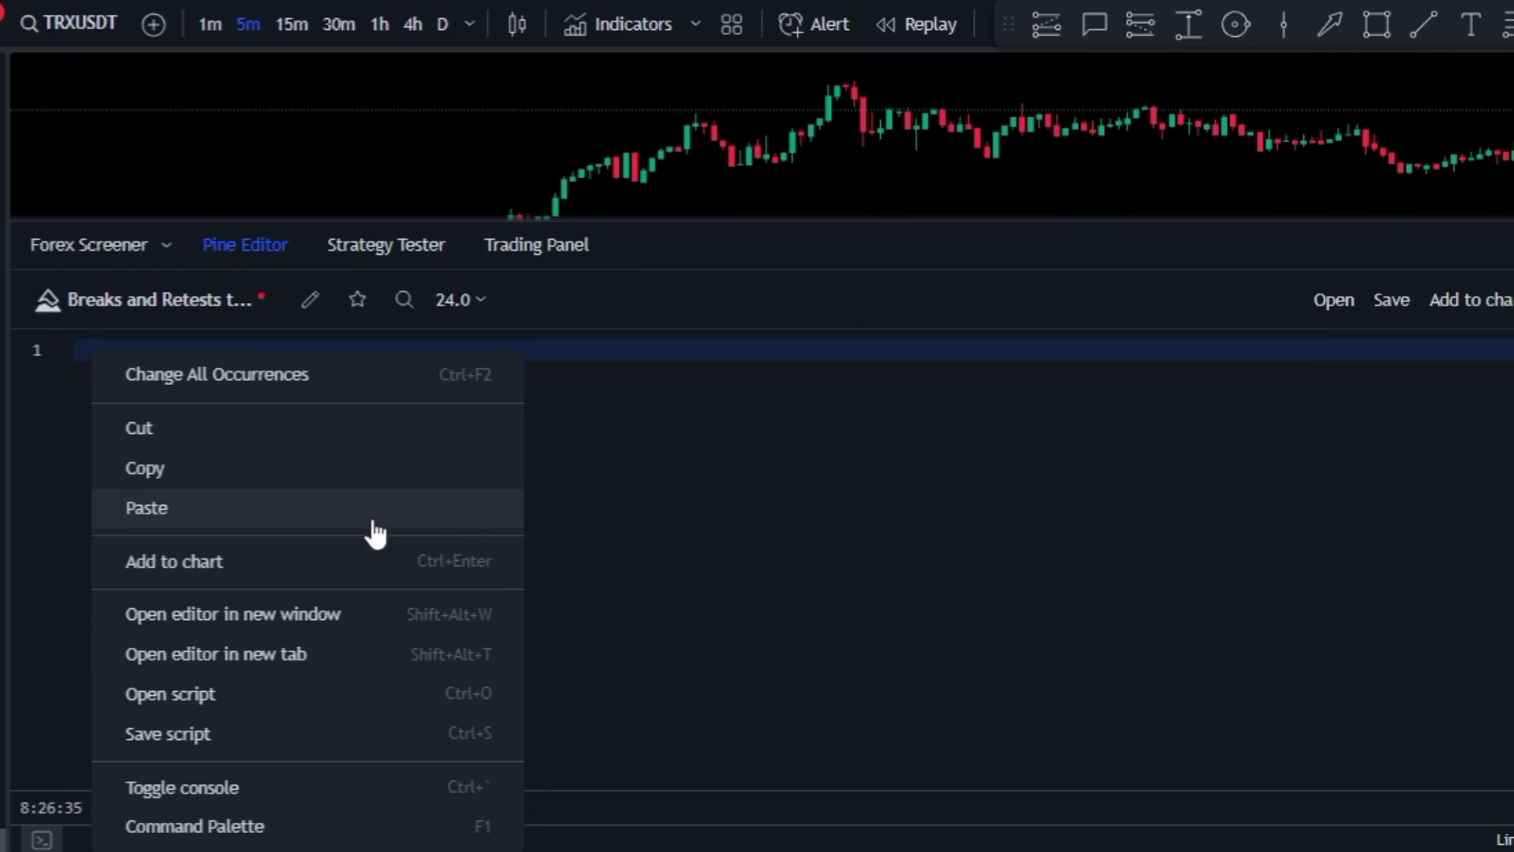
left_click(200, 522)
scroll(1282, 452, "up", 3)
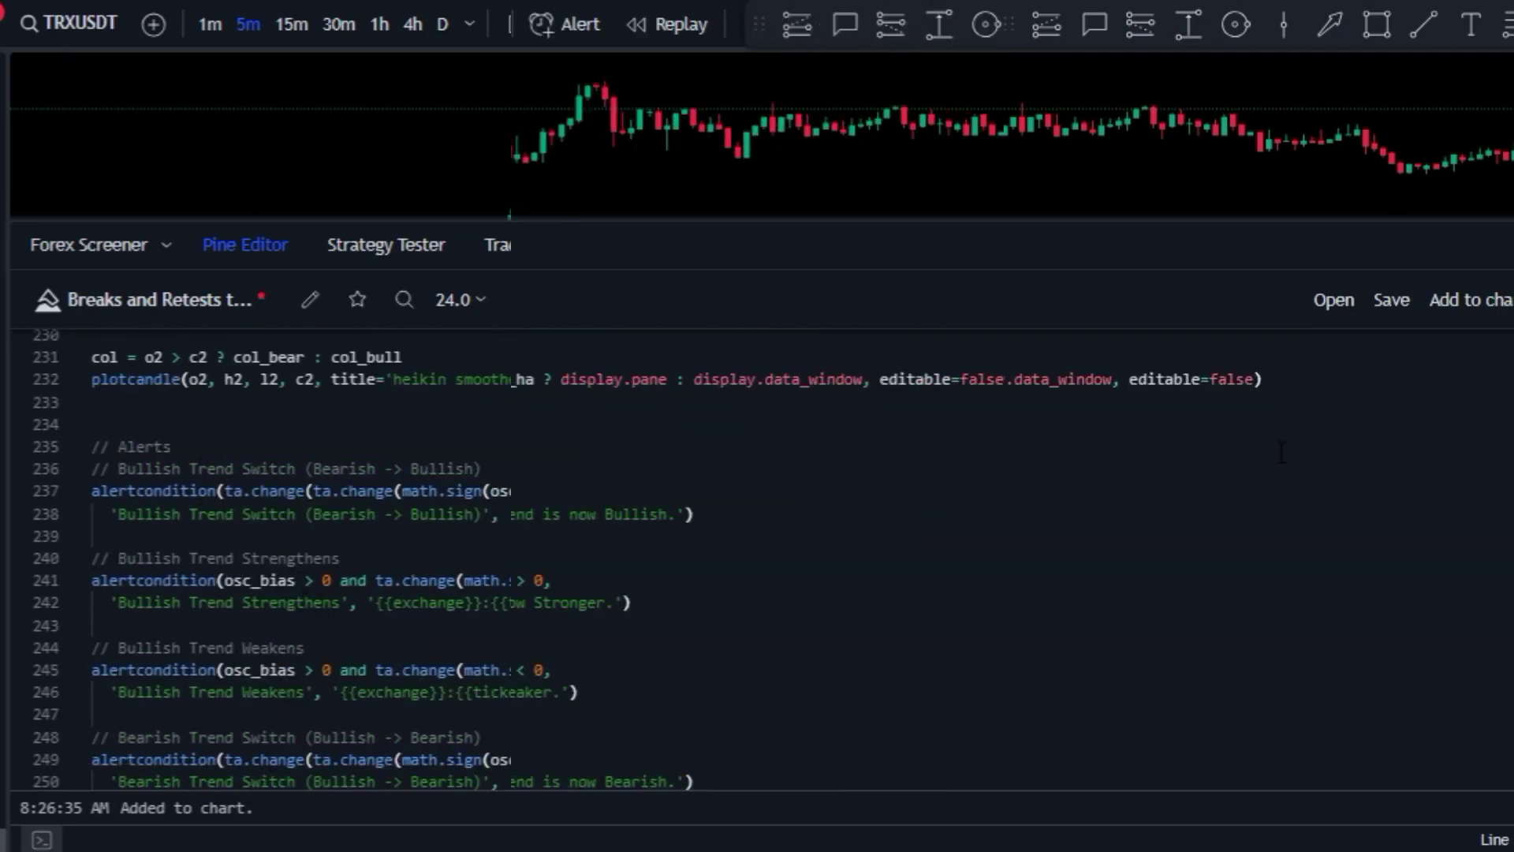
Save the pasted STDMB [TradeGenius] script and add it to the TRXUSDT chart
left_click(1391, 306)
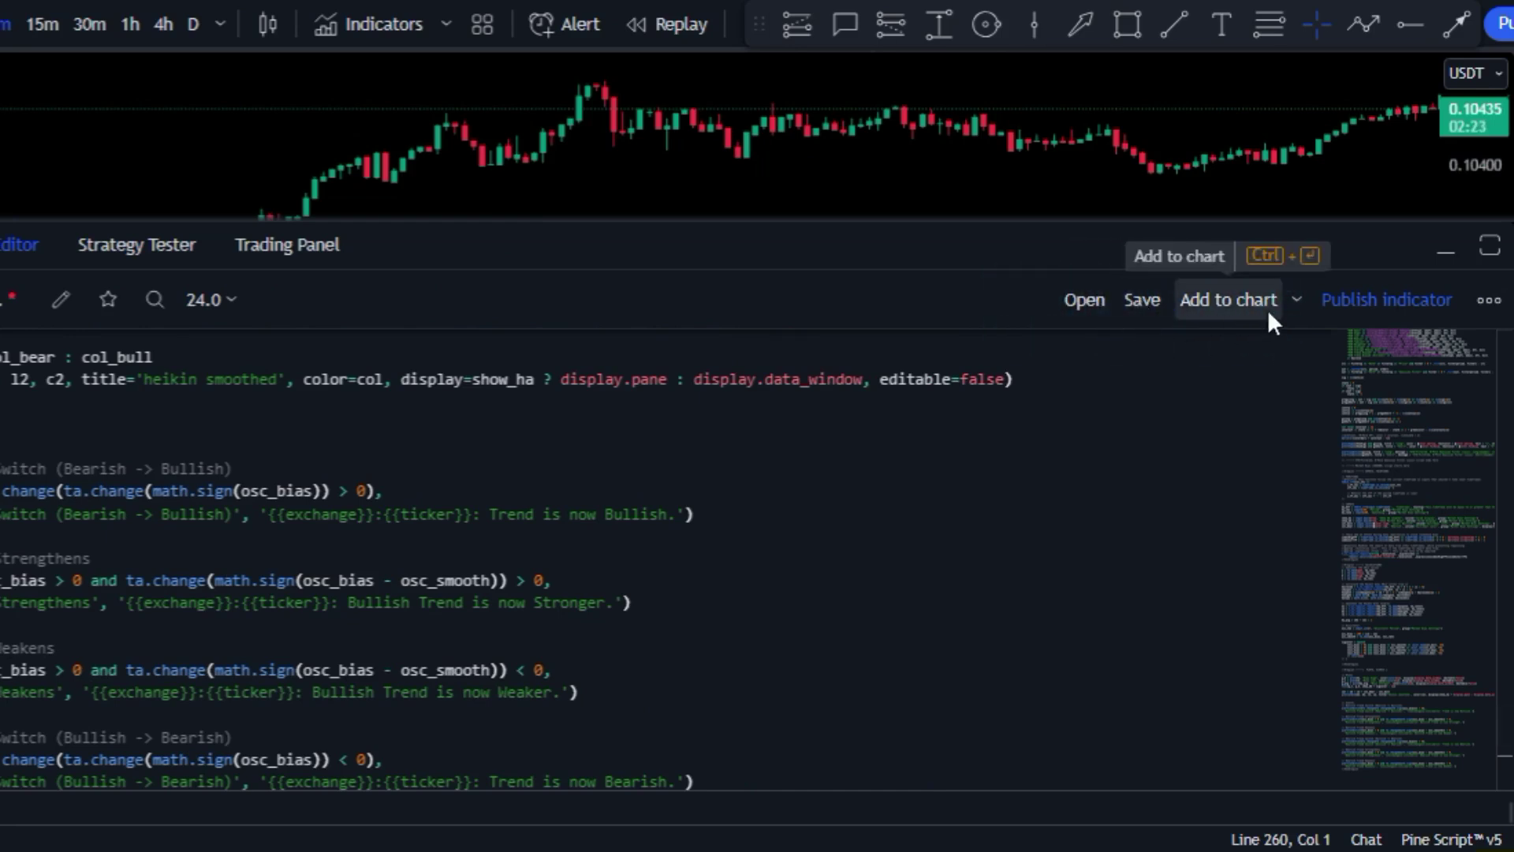
left_click(1224, 305)
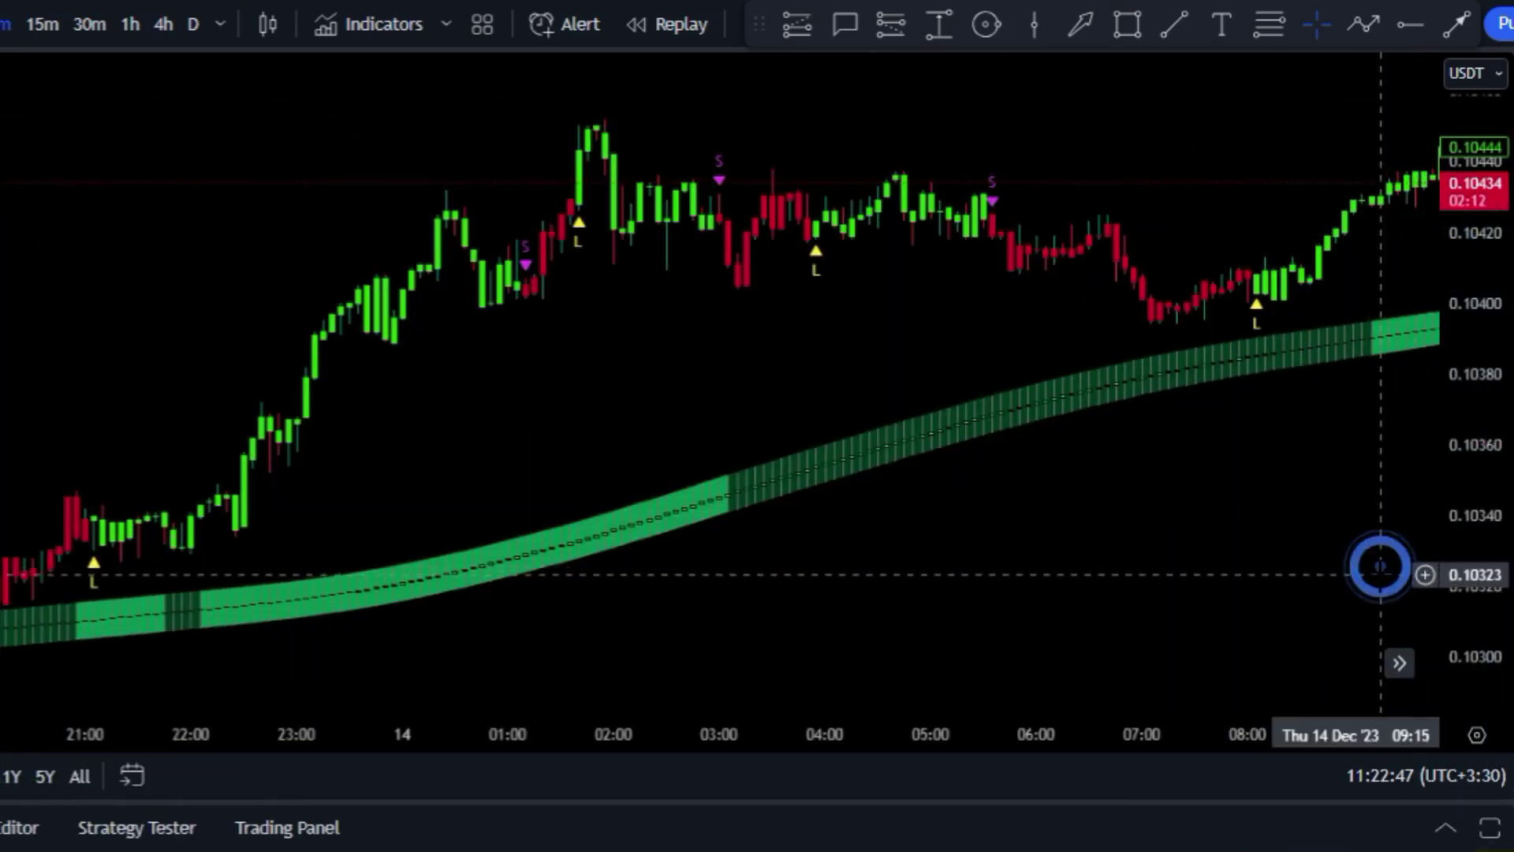
left_click_drag(1257, 565, 1125, 575)
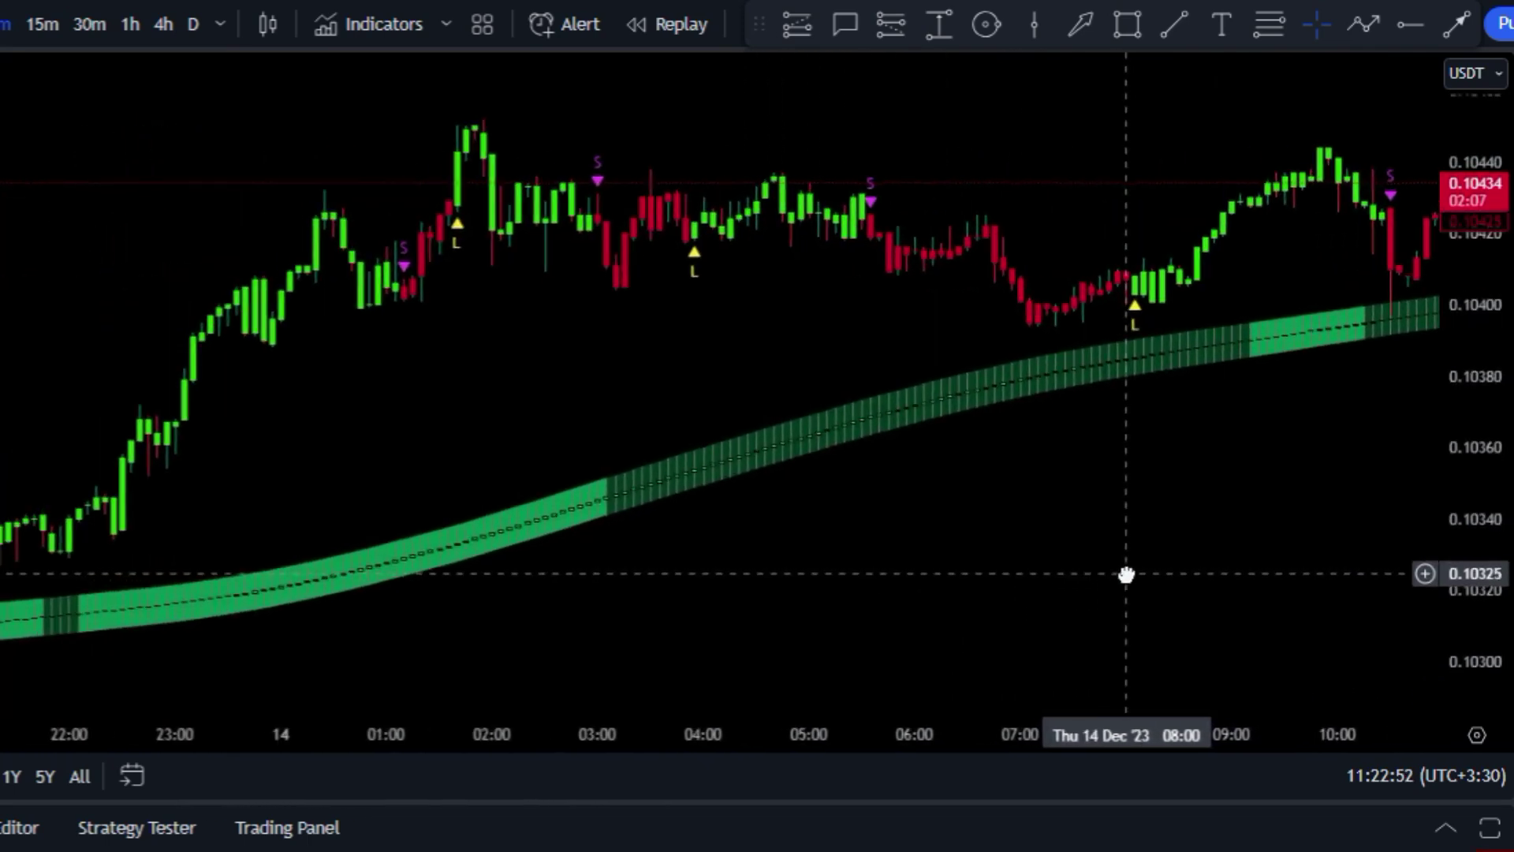
left_click_drag(22, 411, 1271, 628)
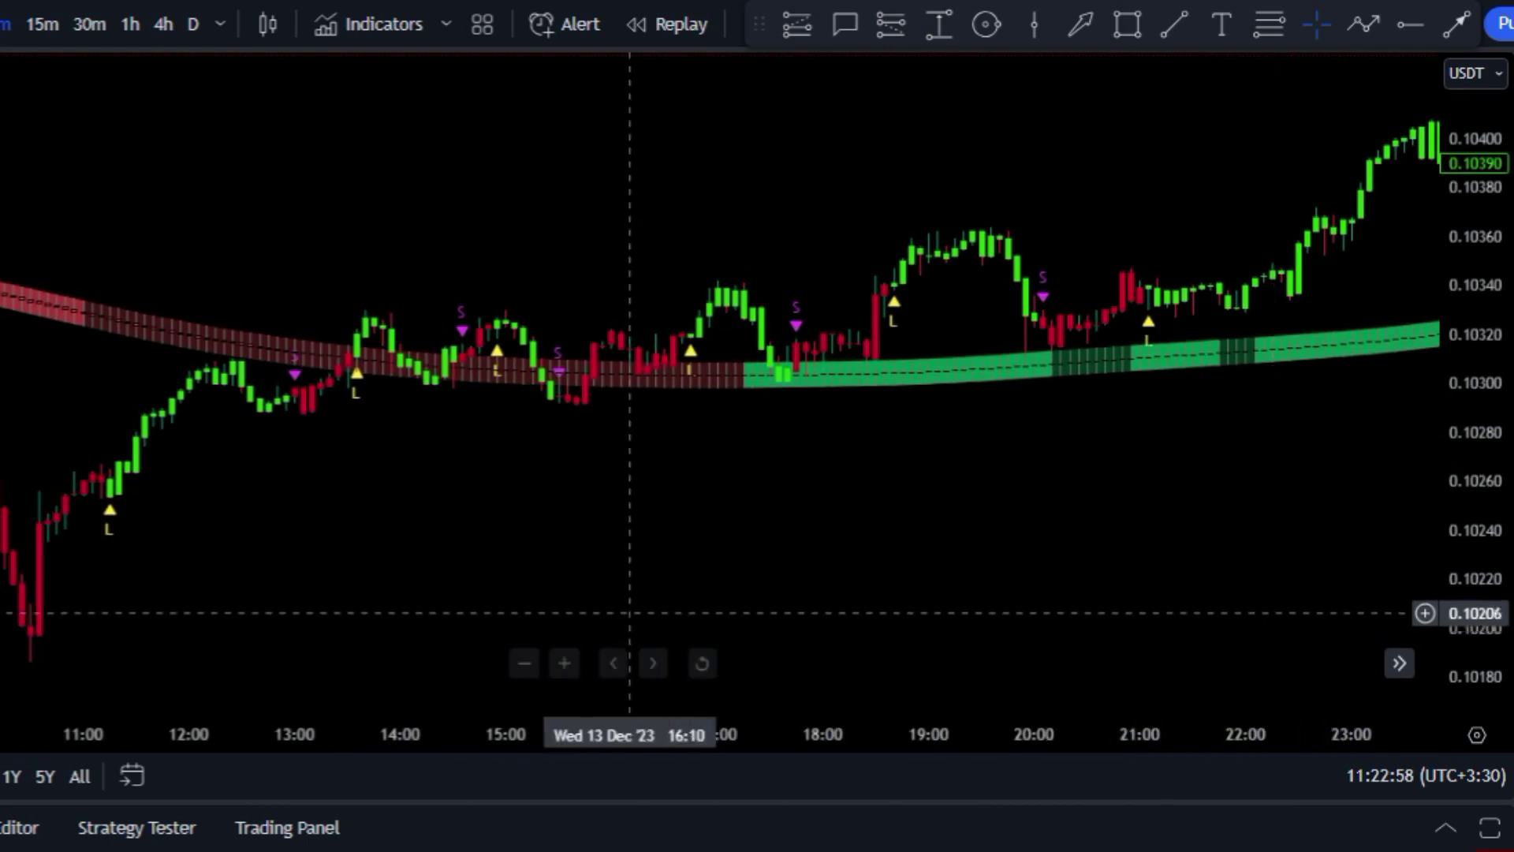